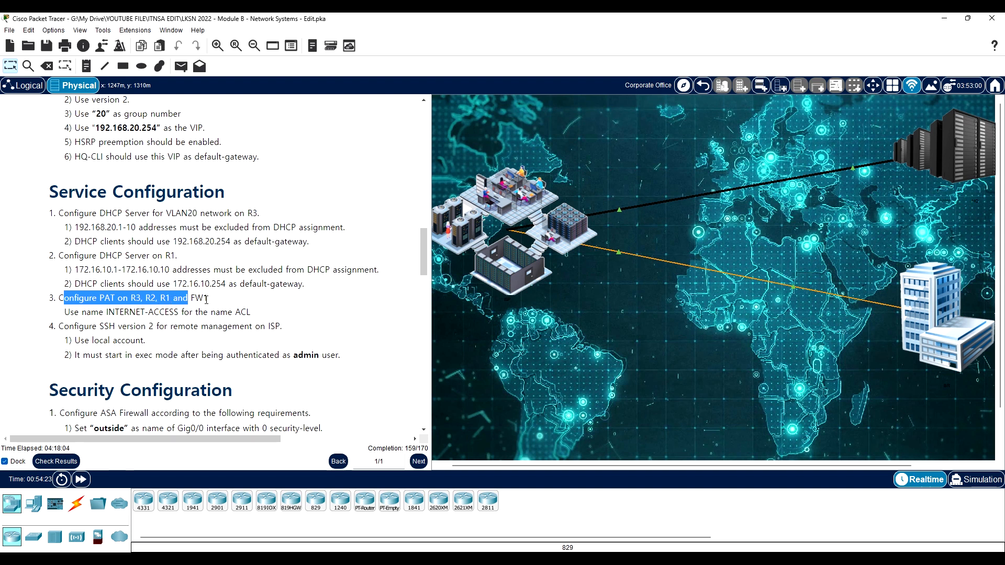
- Go to the HQ site in the physical view and open the Terminal-HQ computer's terminal session to R3
drag(204, 299, 197, 299)
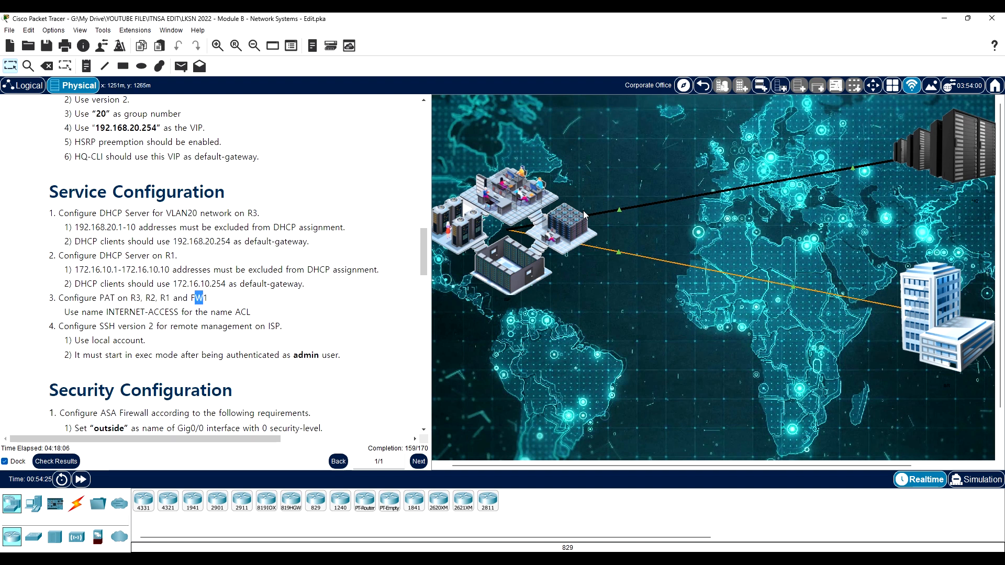
click(512, 204)
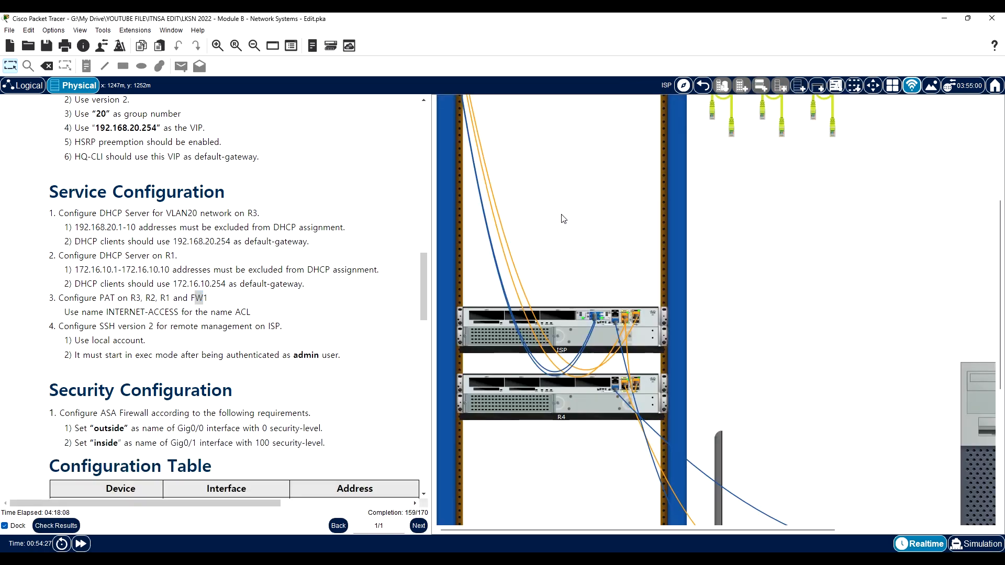
click(705, 86)
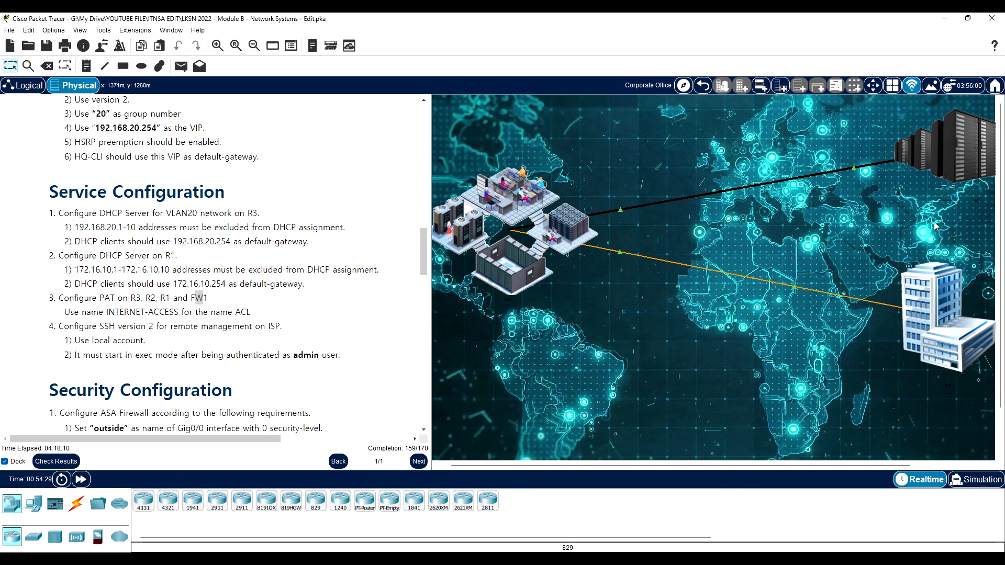
click(949, 166)
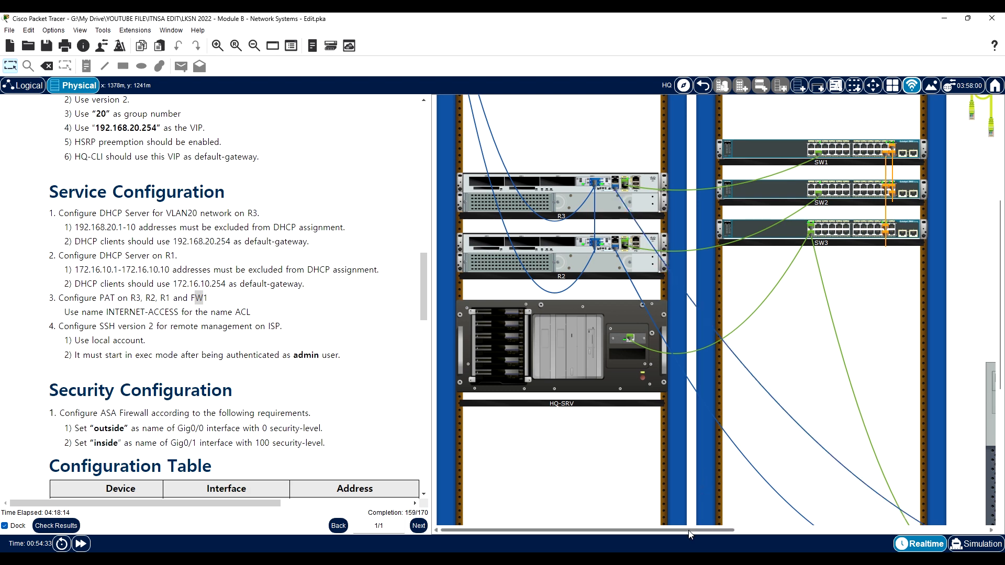
drag(689, 530, 883, 530)
scroll(772, 440, down, 1)
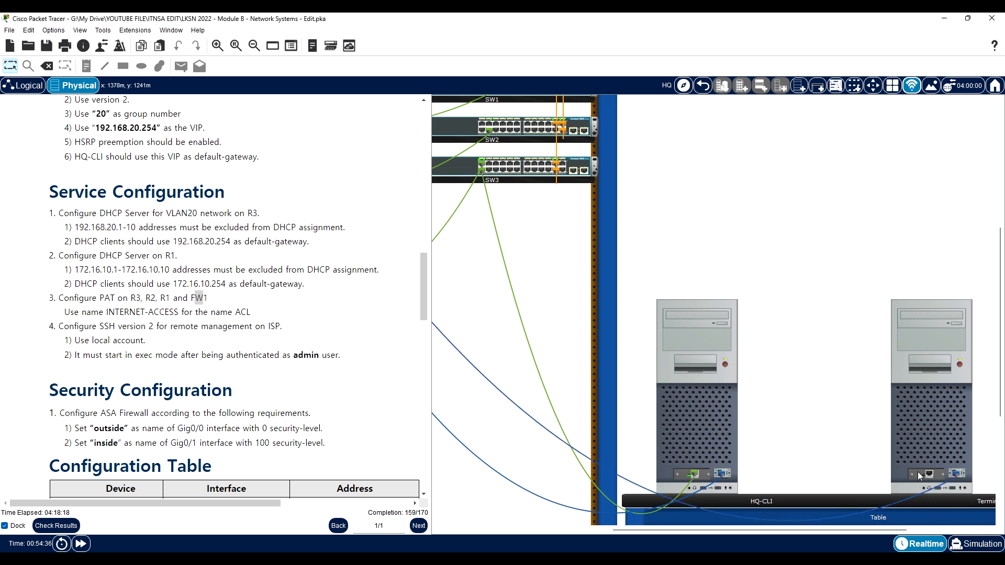
click(934, 424)
drag(371, 86, 461, 77)
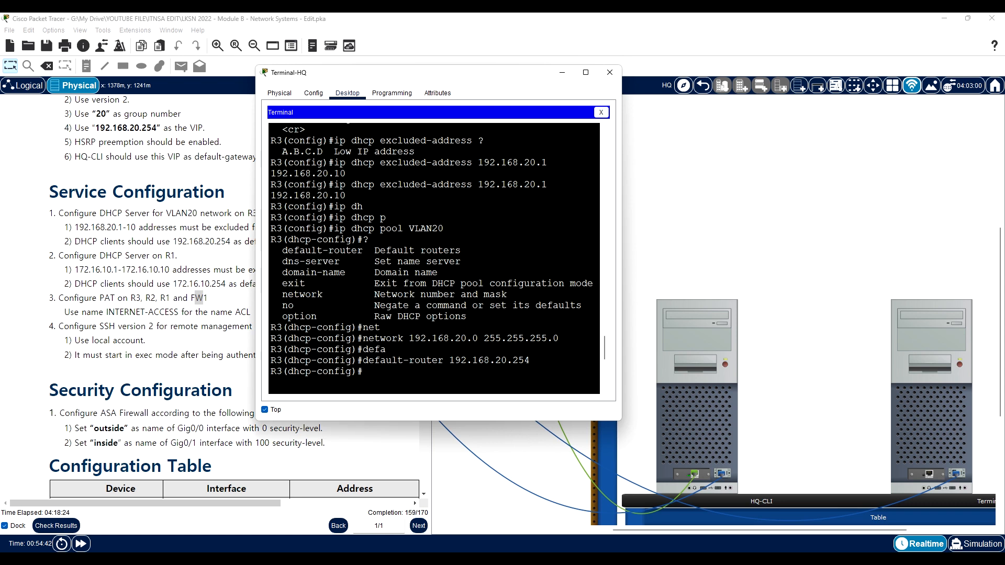
- Enter privileged mode on R3 with the enable password and start global configuration mode
key(Return)
text(en)
key(Return)
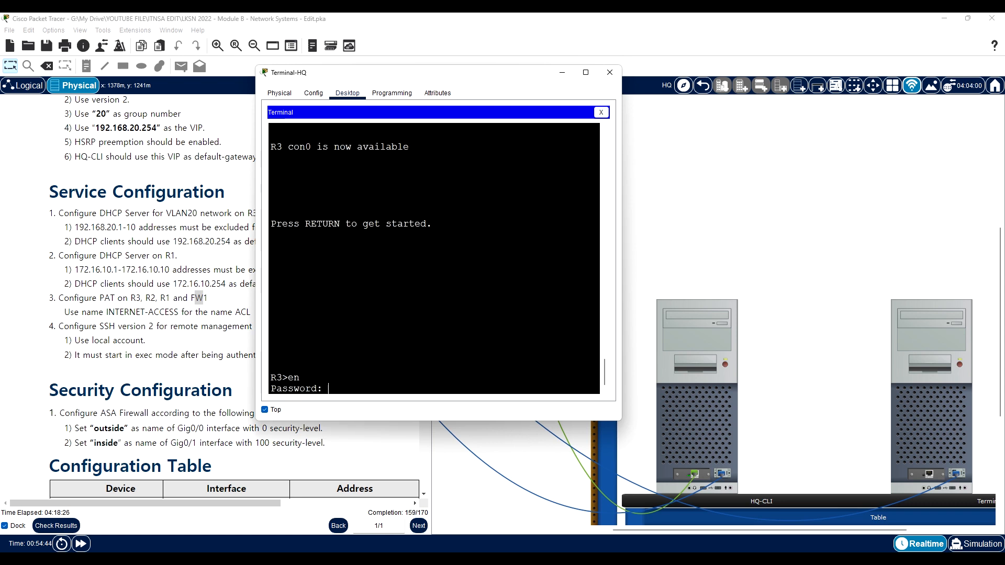
key(Return)
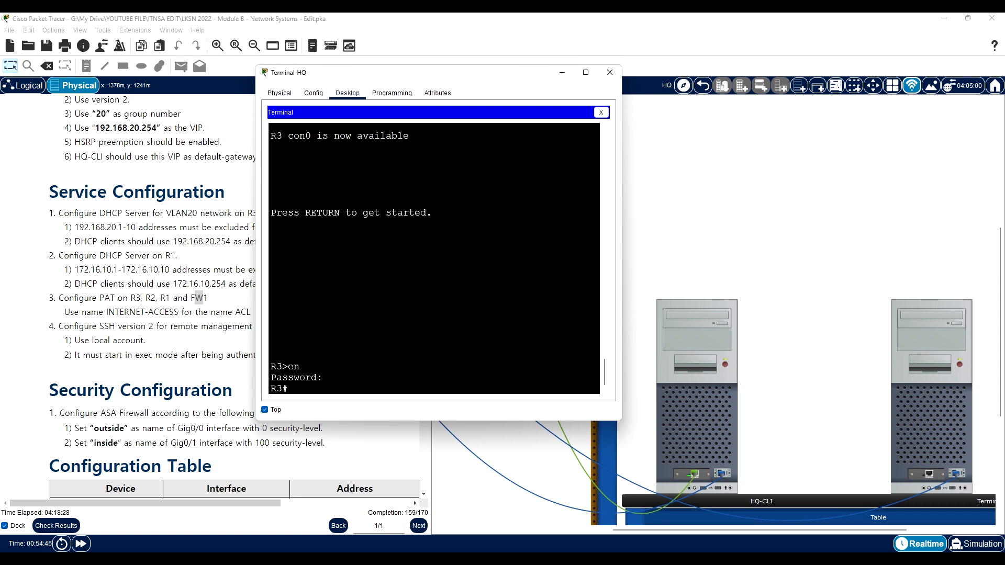
text(conf)
key(Tab)
text(t)
key(Tab)
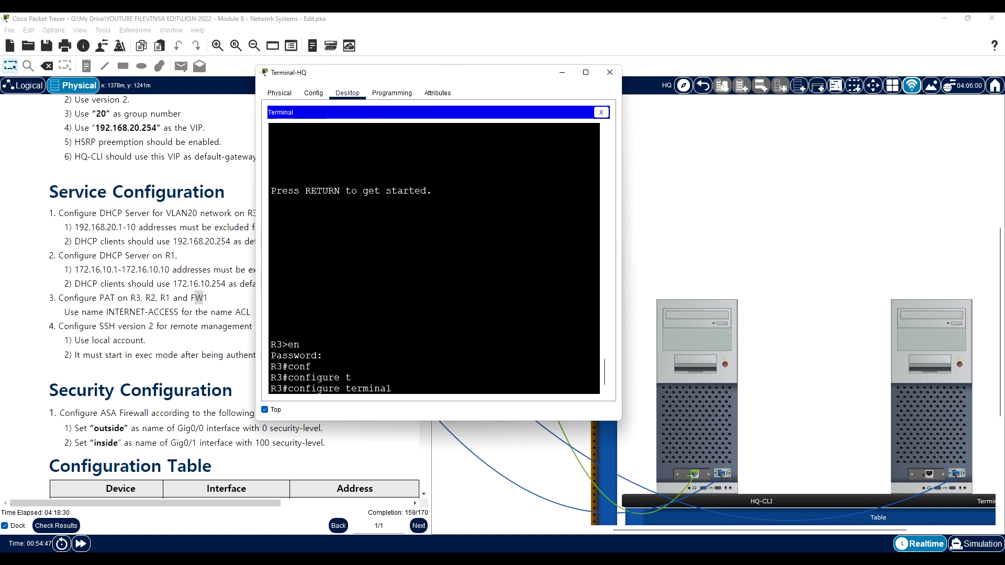
key(Return)
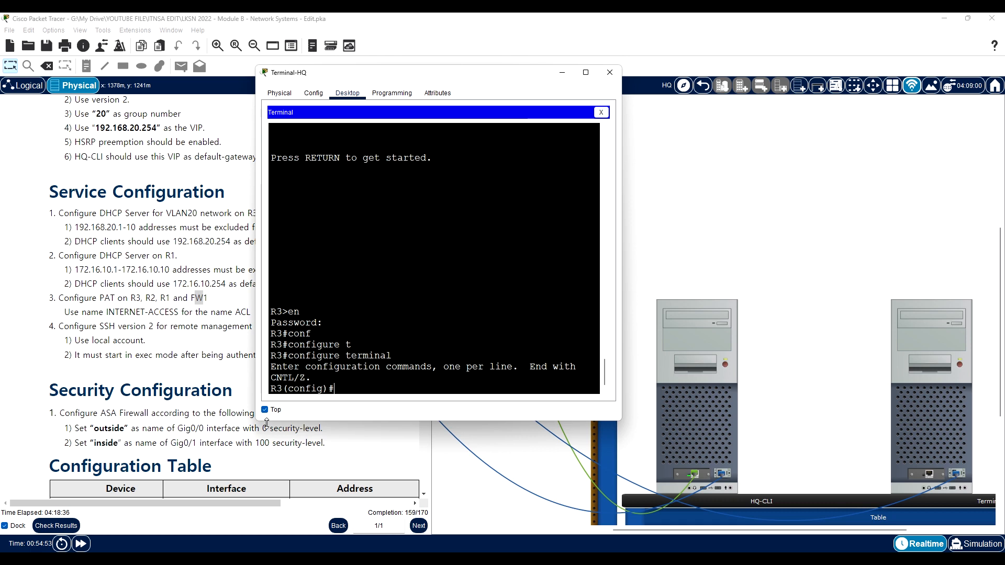
- Examine the address table and network topology in the instructions for R3's links to the ISP, R2 and SW1
click(233, 386)
scroll(225, 377, down, 15)
scroll(222, 375, down, 5)
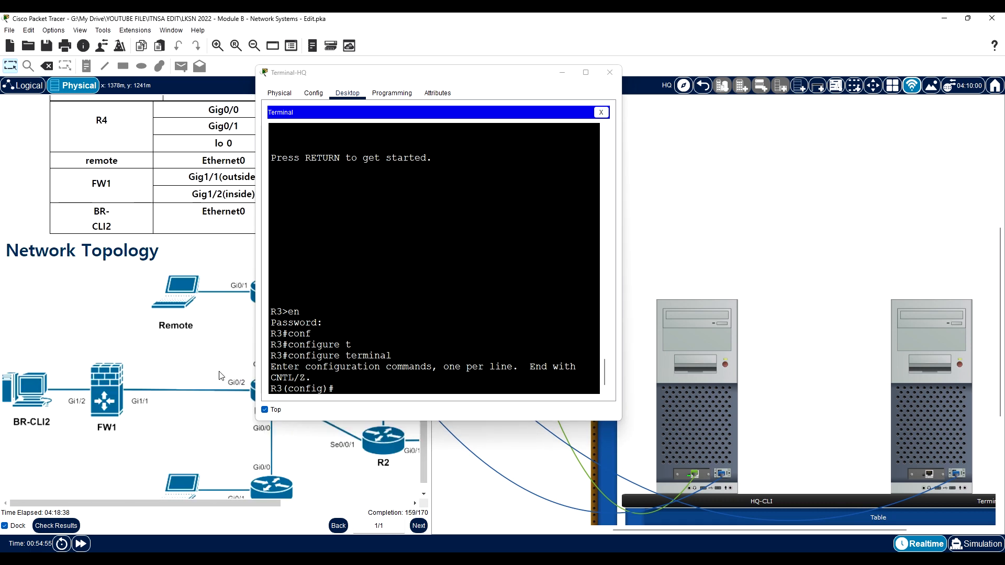
drag(374, 76, 431, 83)
drag(630, 104, 647, 105)
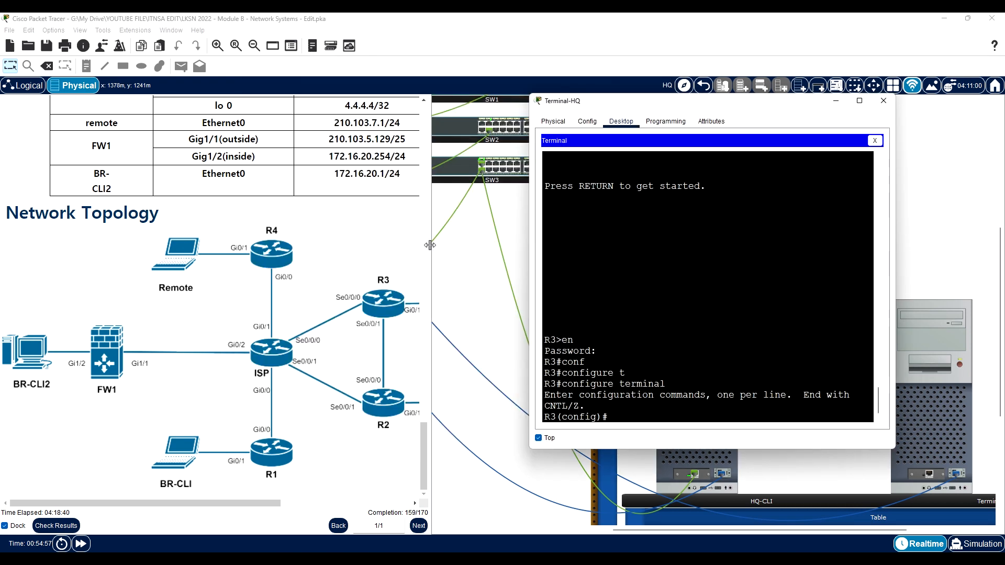
drag(278, 504, 342, 502)
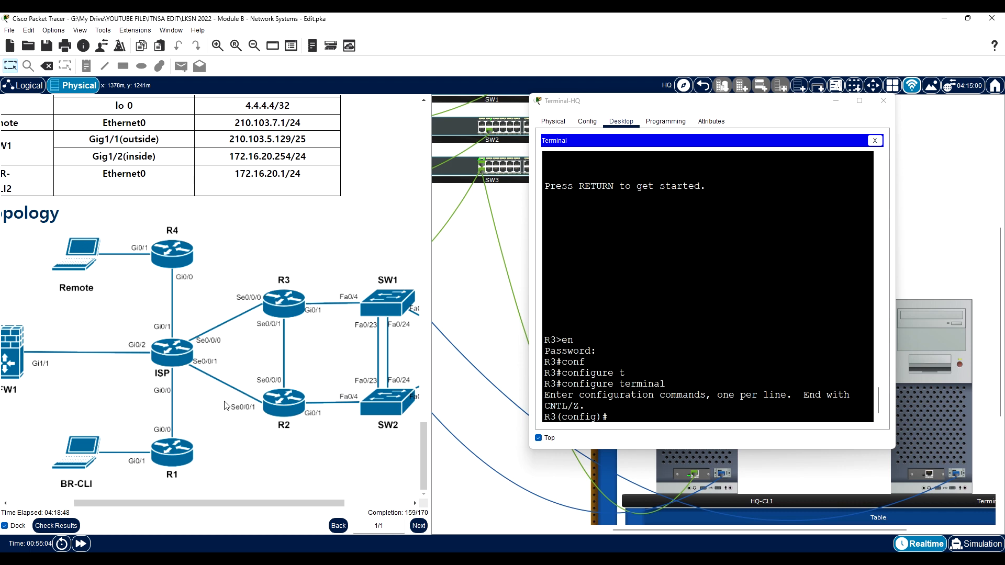
scroll(210, 409, up, 3)
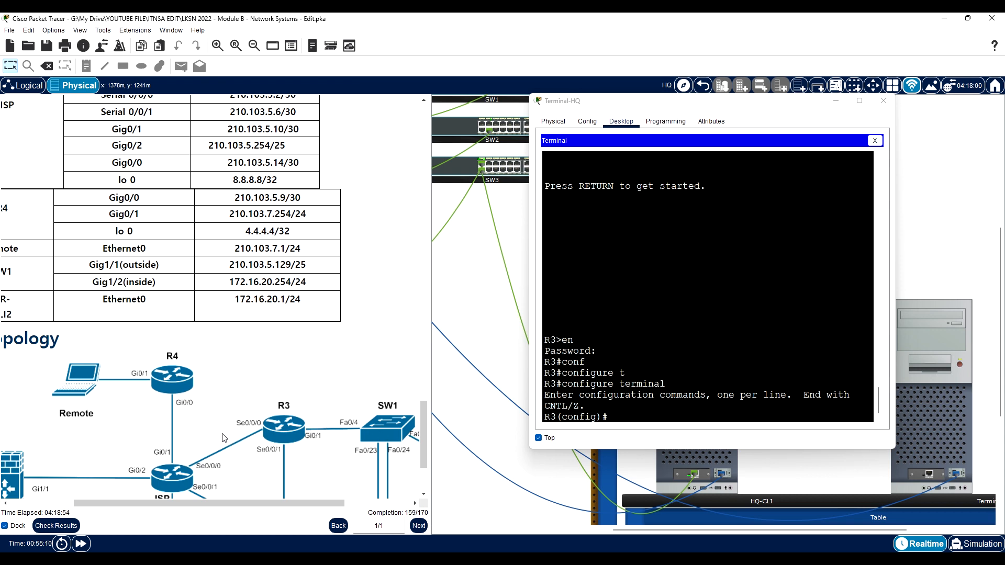
scroll(219, 452, down, 3)
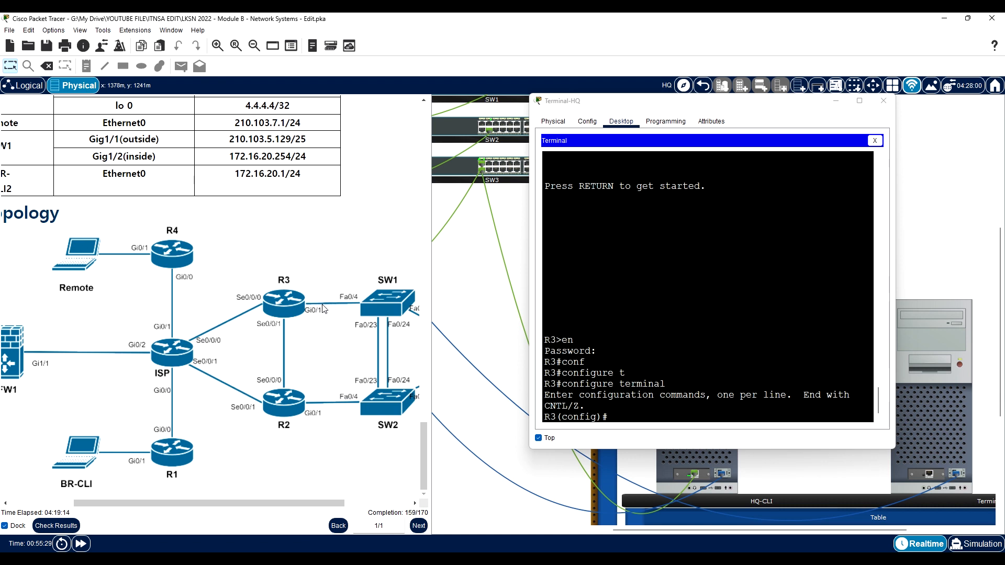
- List R3's interfaces with do sh ip int br, widen the terminal window, and review the 0/1.10, 0/1.20 and Serial0/0/0 entries
click(559, 384)
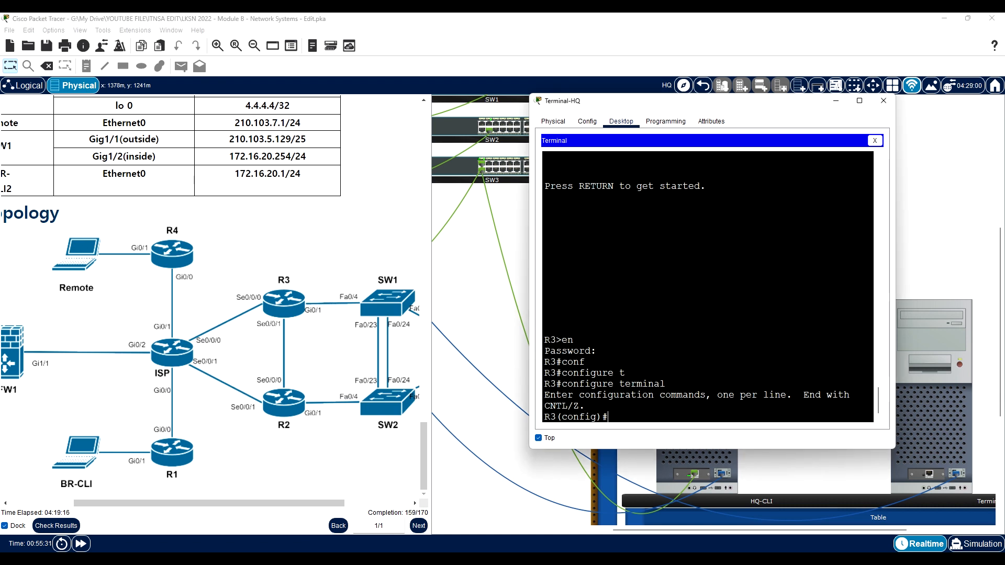
text(do sh ip int b)
text(r)
key(Return)
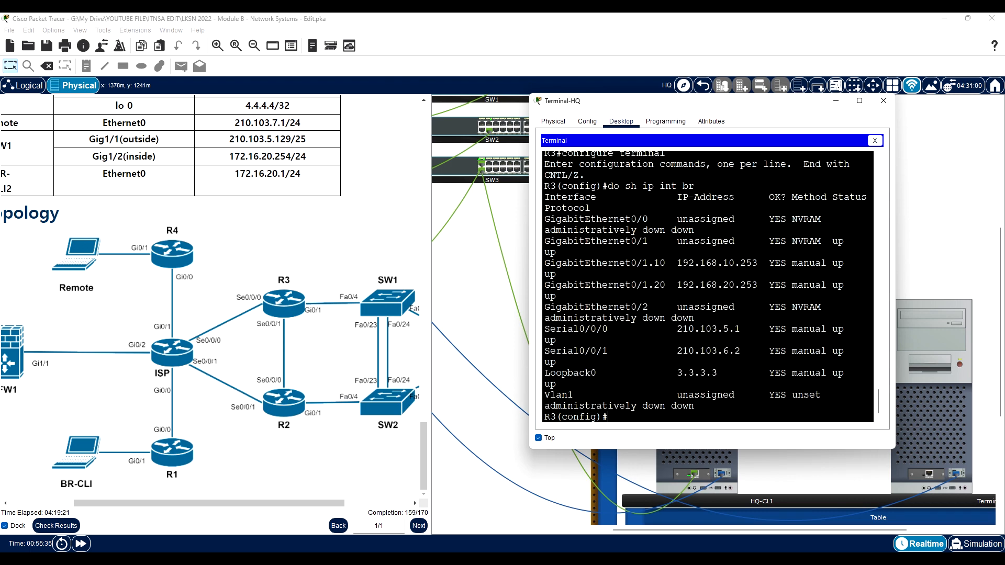
drag(532, 306, 336, 294)
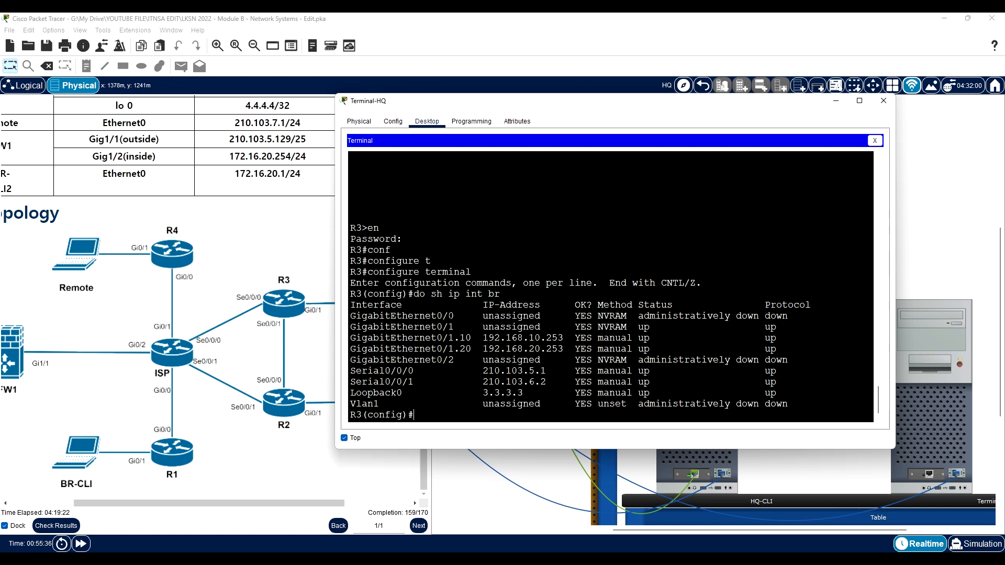
drag(454, 337, 529, 338)
drag(442, 337, 661, 349)
drag(449, 337, 519, 349)
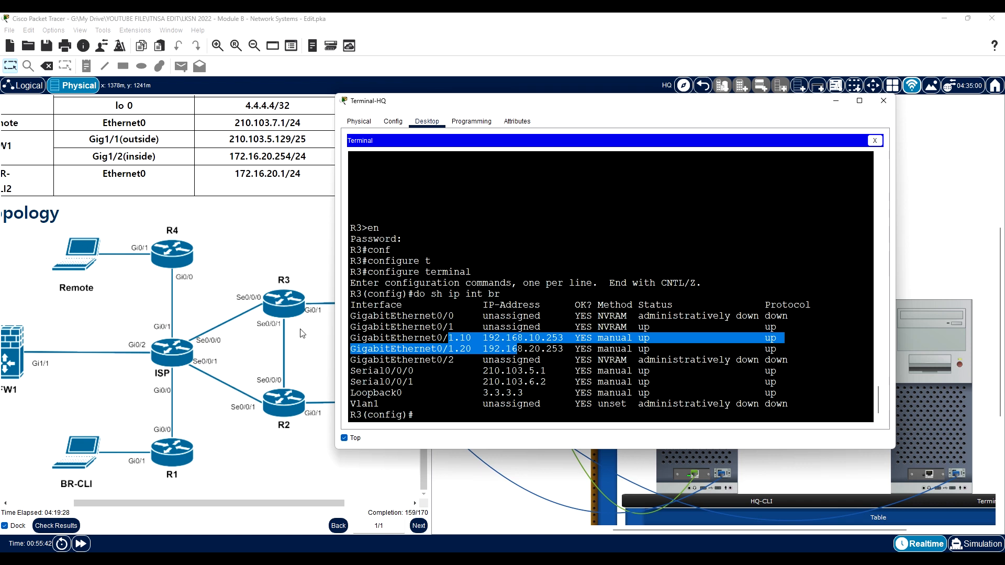
click(414, 370)
drag(385, 371, 782, 371)
click(414, 415)
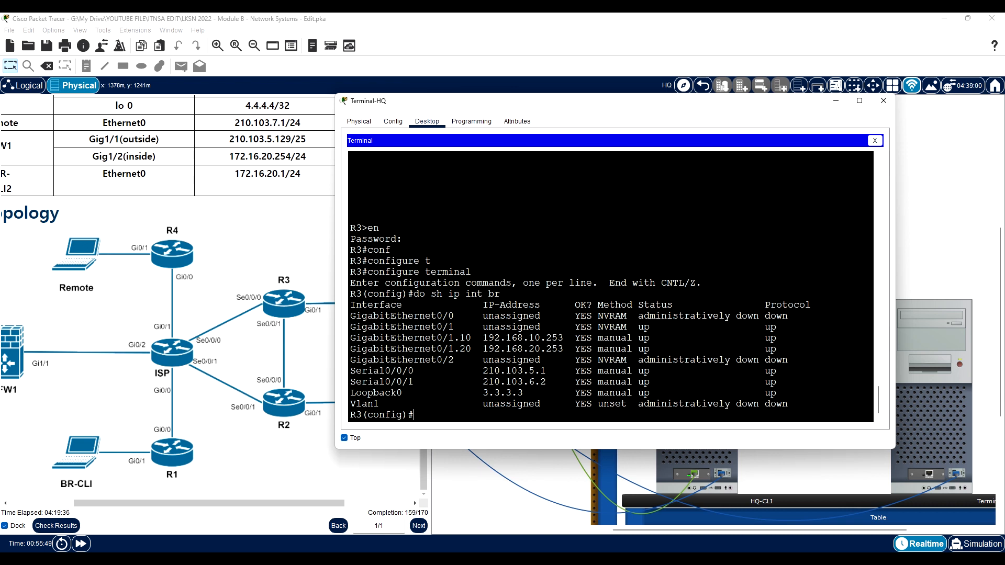
- Set R3's subinterface gigabitEthernet 0/1.10 to ip nat inside and return to global configuration mode
text(inter)
key(Tab)
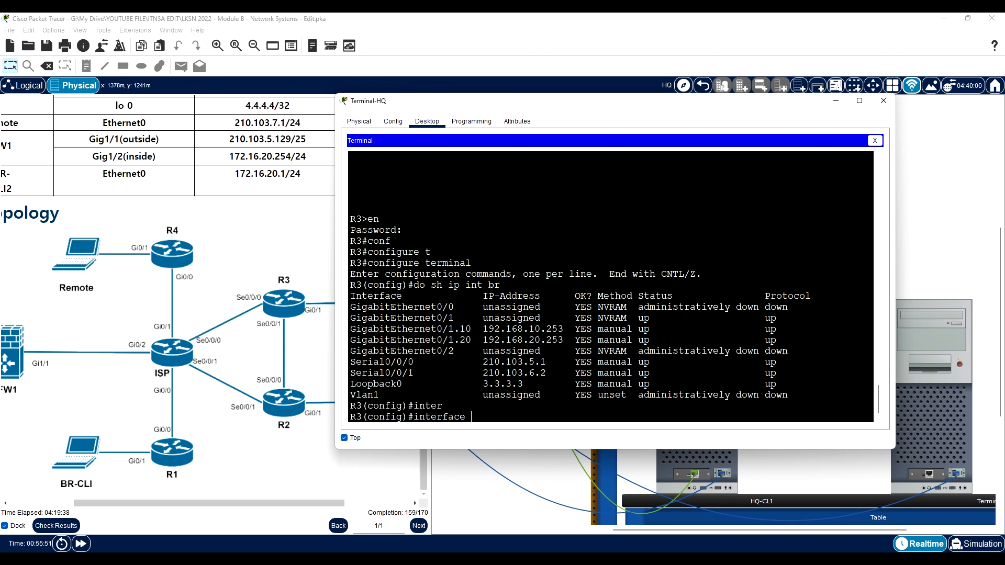
text(gig)
key(Tab)
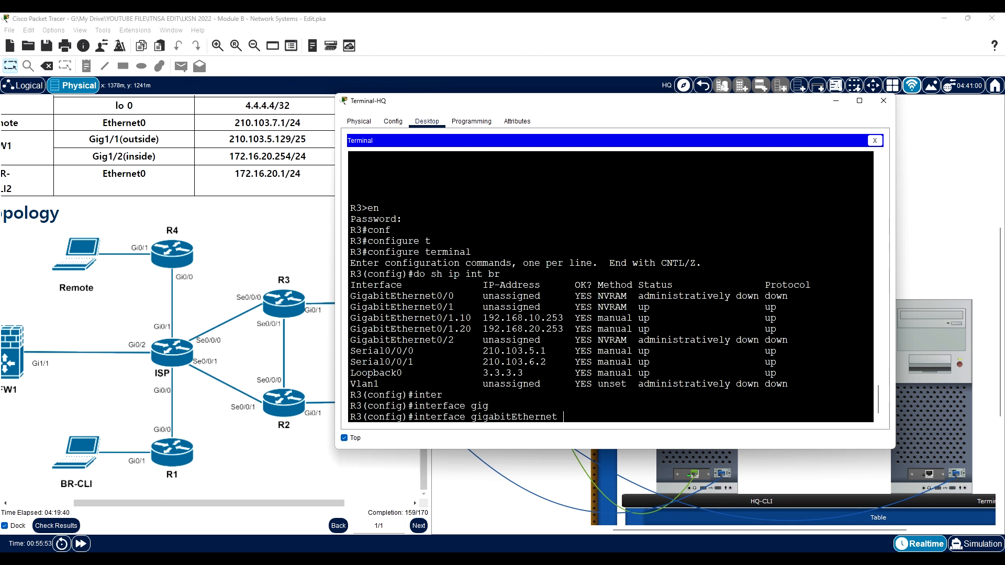
text(0/1.10)
key(Return)
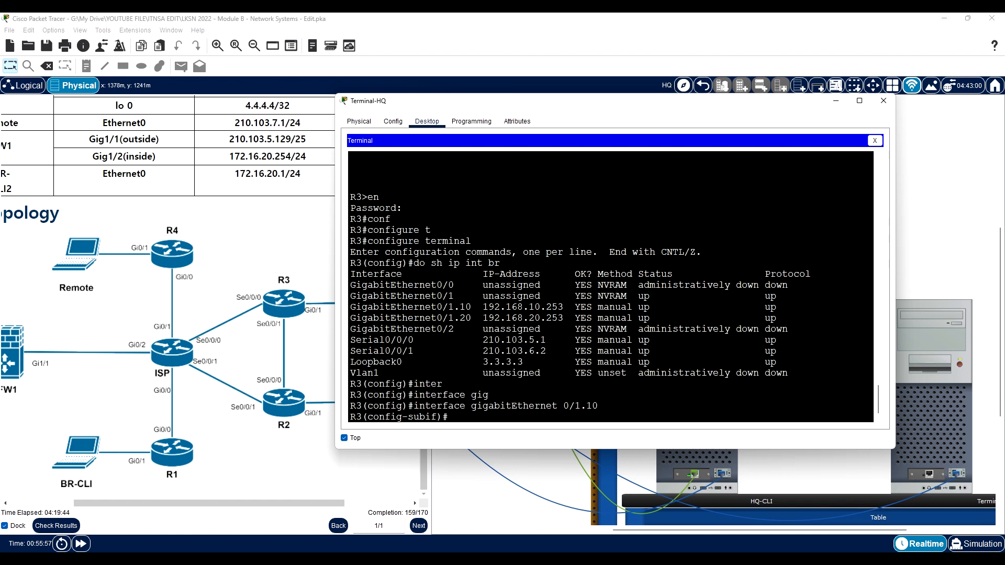
text(ip n)
key(Tab)
text(ins)
key(Tab)
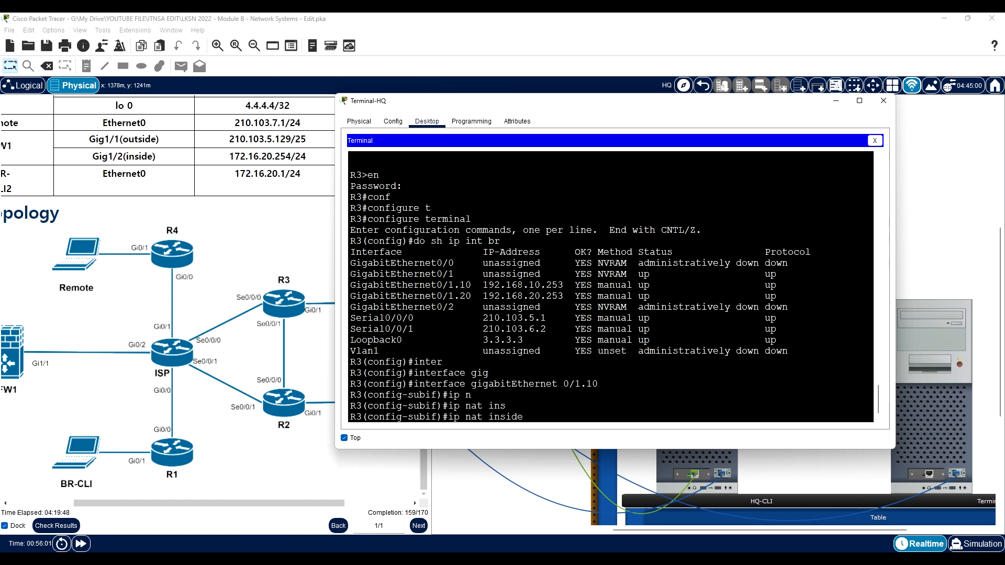
key(Return)
text(ex)
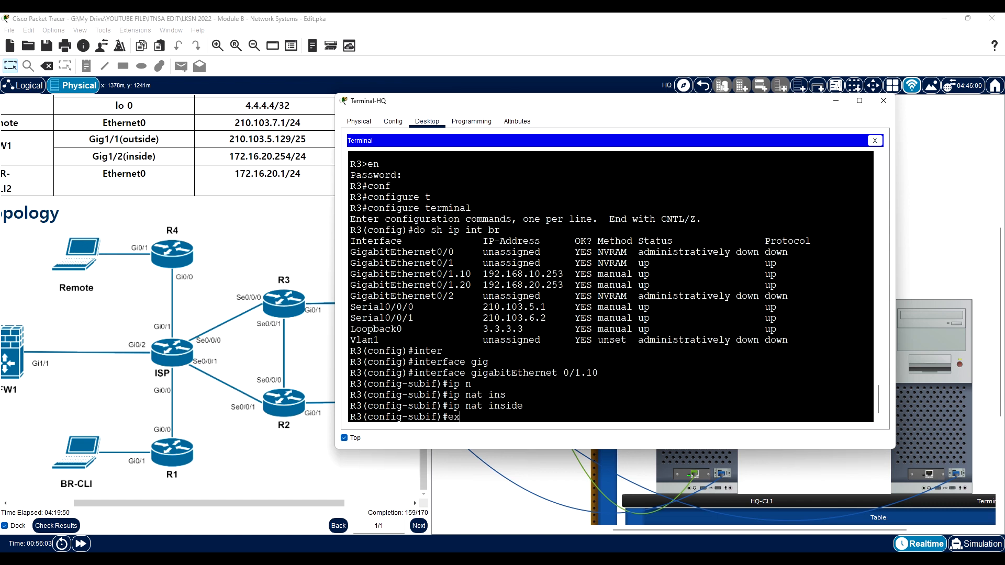
key(Return)
- Set R3's subinterface gigabitEthernet 0/1.20 to ip nat inside and return to global configuration mode
text(inter)
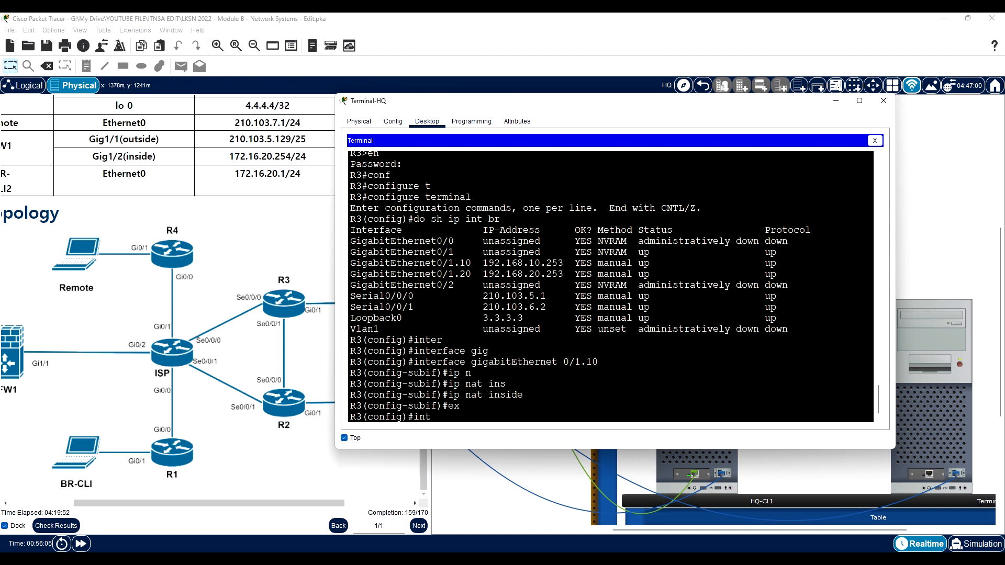
key(Tab)
text(gig)
key(Tab)
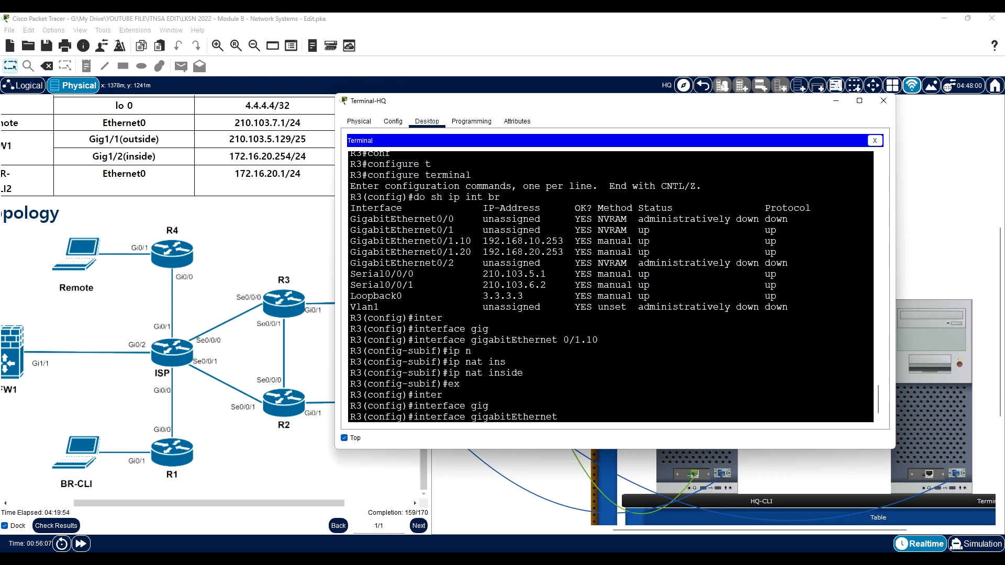
text(0/1.20)
key(Return)
text(ip)
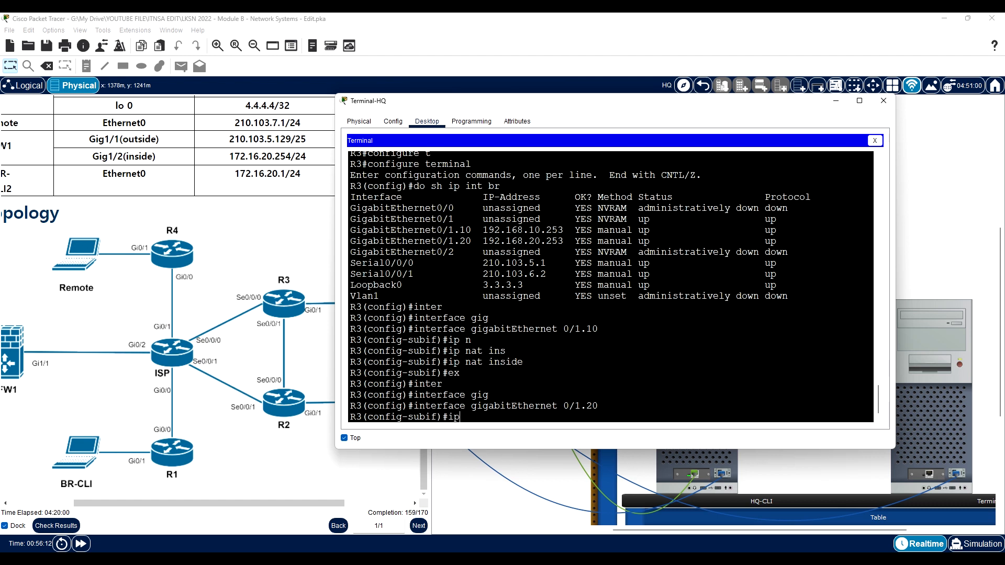
text( na)
key(Tab)
text(ins)
key(Tab)
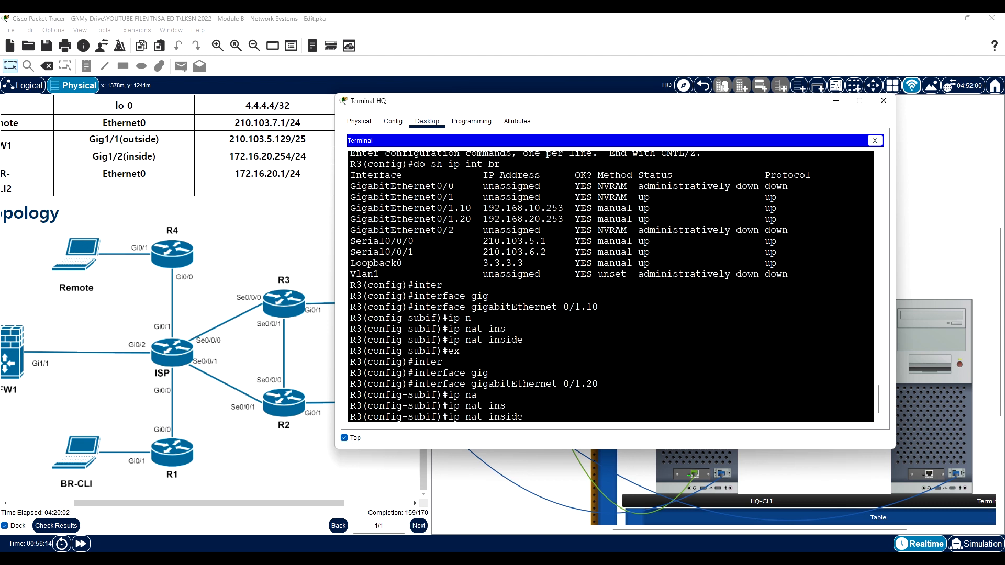
key(Return)
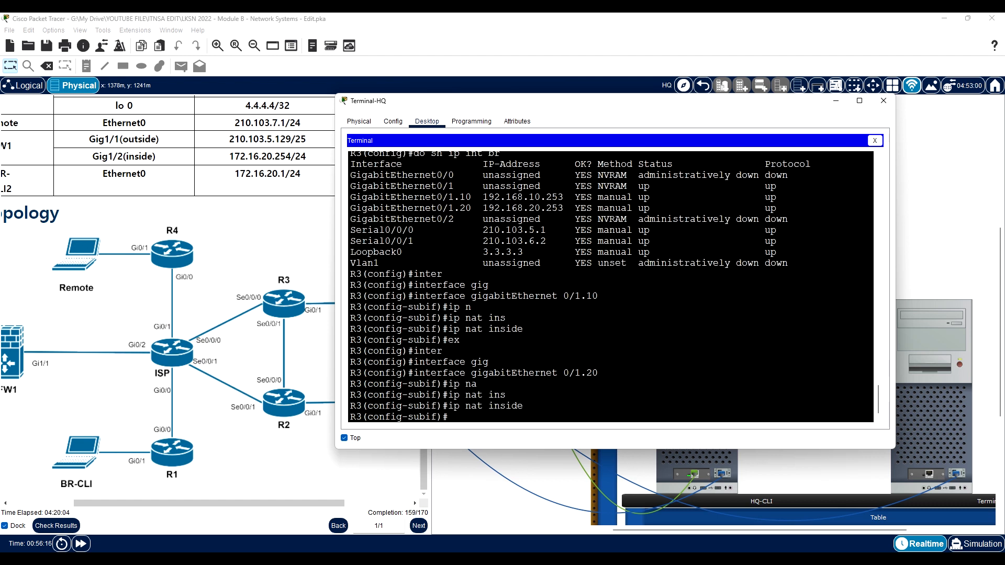
text(ex)
key(Return)
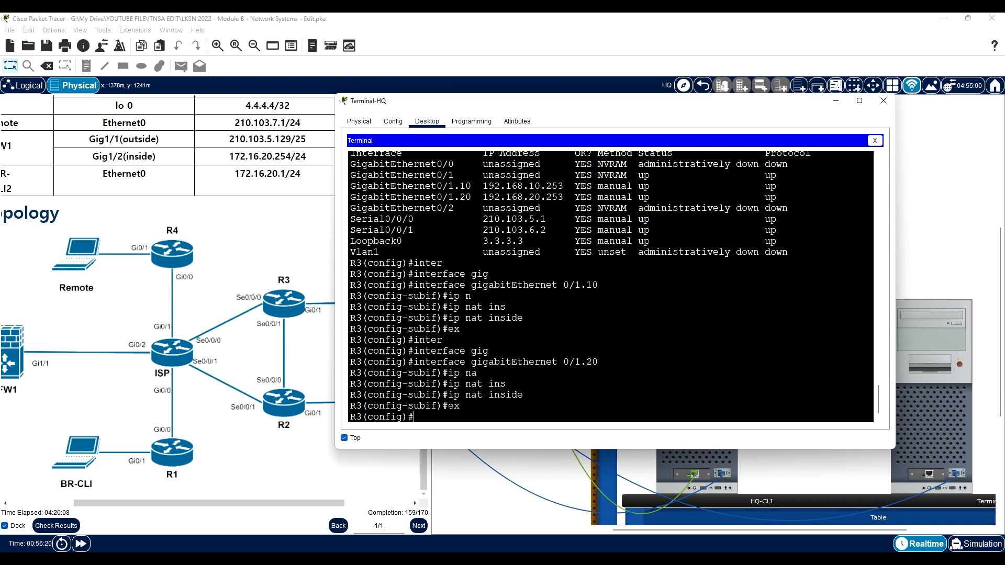
- Set R3's interface serial 0/0/0 to ip nat outside
text(inter)
key(Tab)
text(se)
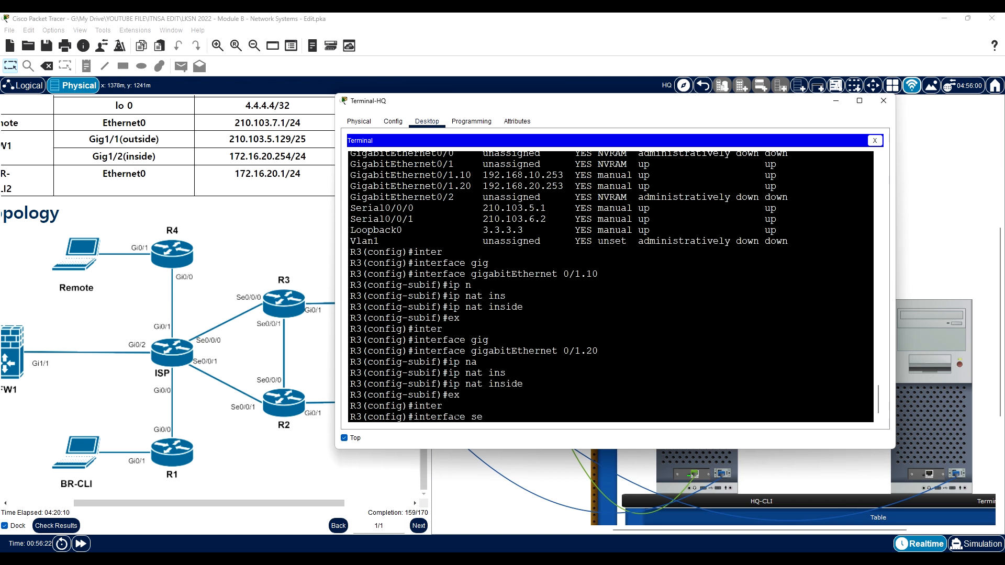
key(Tab)
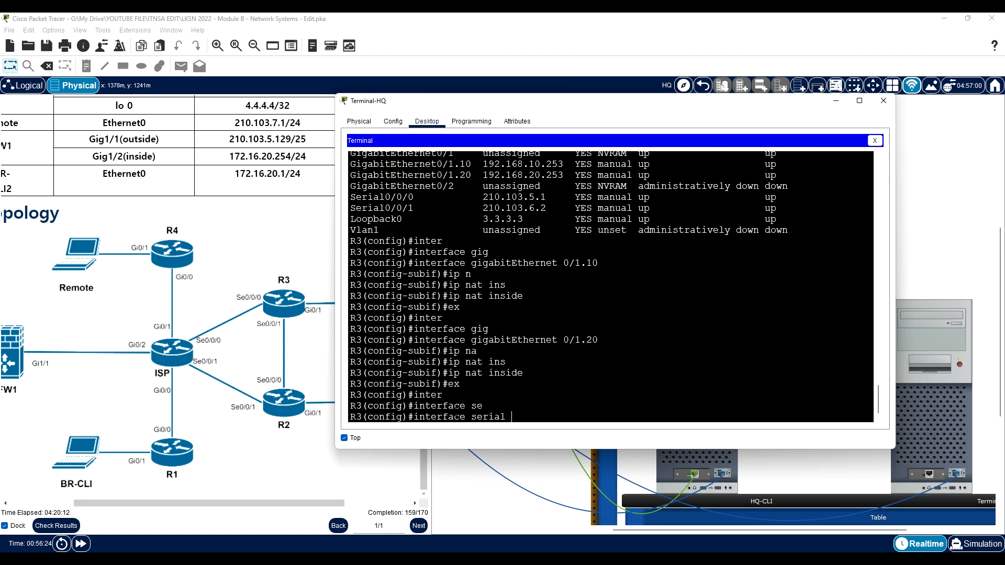
text(0/0/0)
key(Return)
text(ip na)
key(Tab)
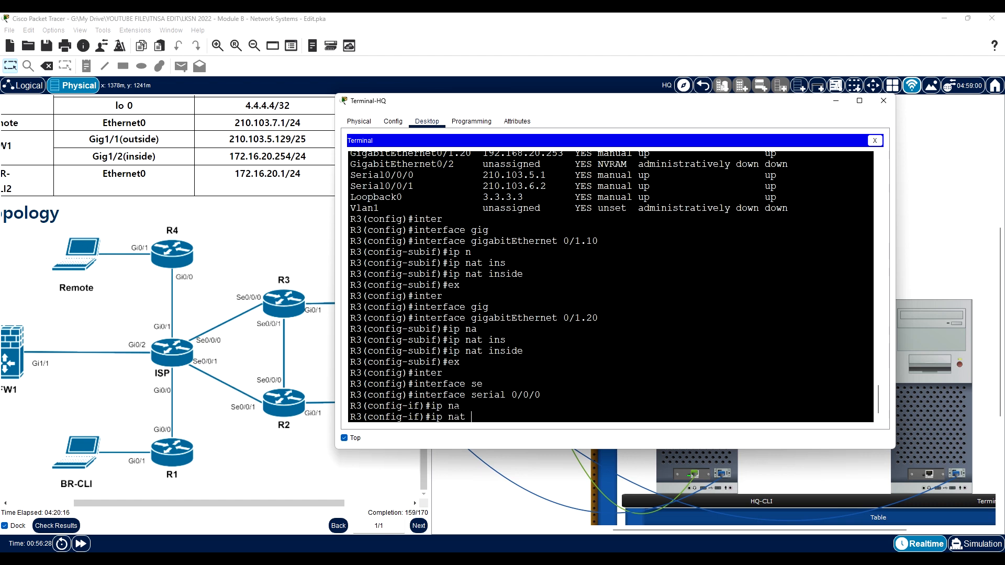
text(in)
key(Tab)
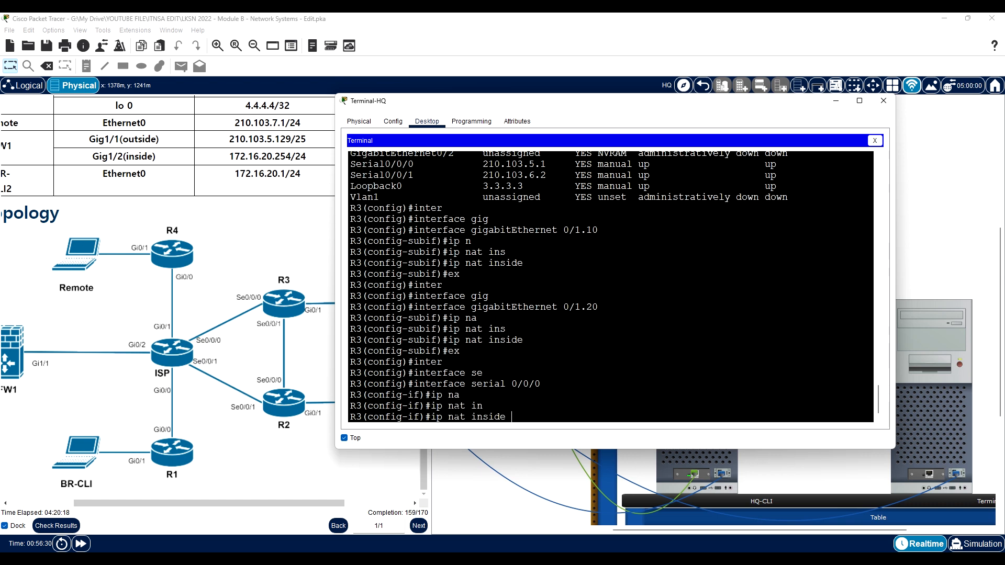
key(BackSpace)
key(BackSpace)
key(BackSpace)
key(BackSpace)
key(BackSpace)
key(BackSpace)
key(BackSpace)
text(ou)
key(Tab)
key(Return)
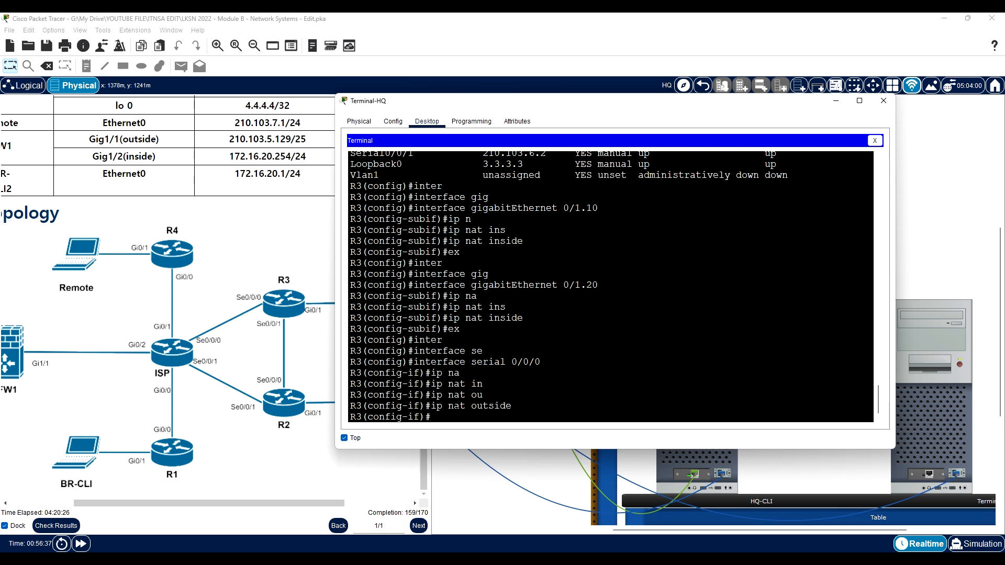
- Check the ACL name required for PAT in the Service Configuration instructions, and return R3 to global configuration mode
scroll(217, 319, up, 15)
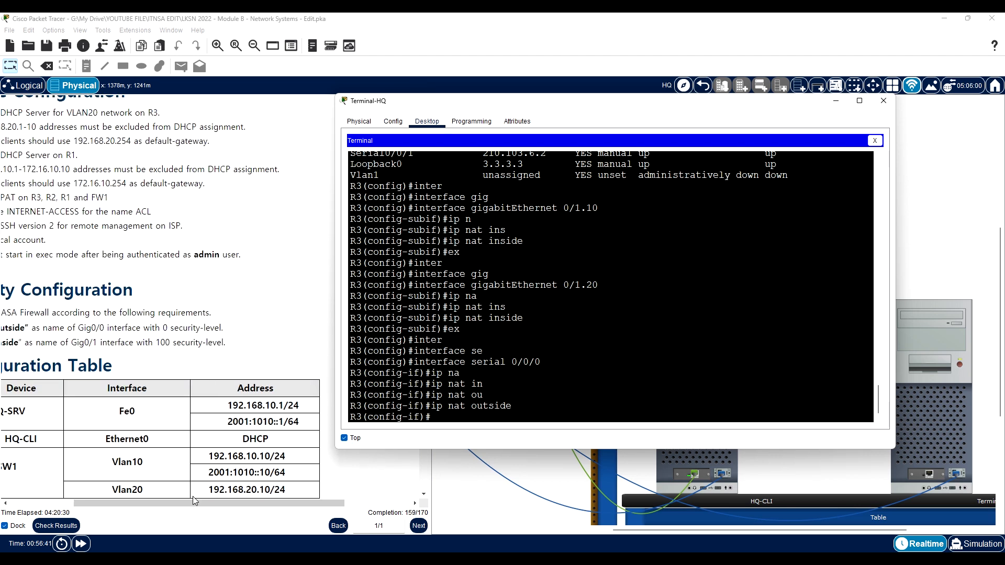
drag(193, 502, 136, 503)
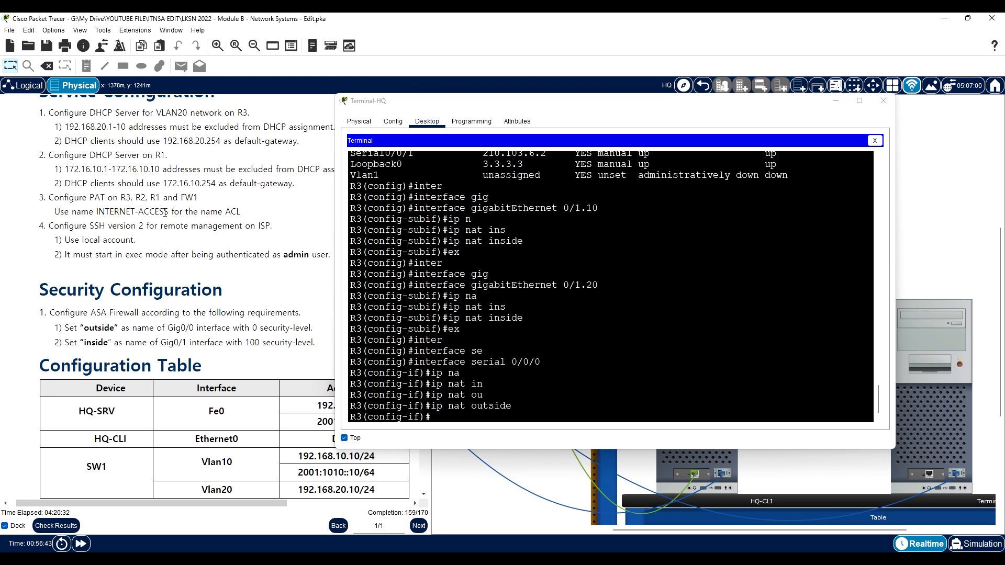
drag(165, 213, 114, 211)
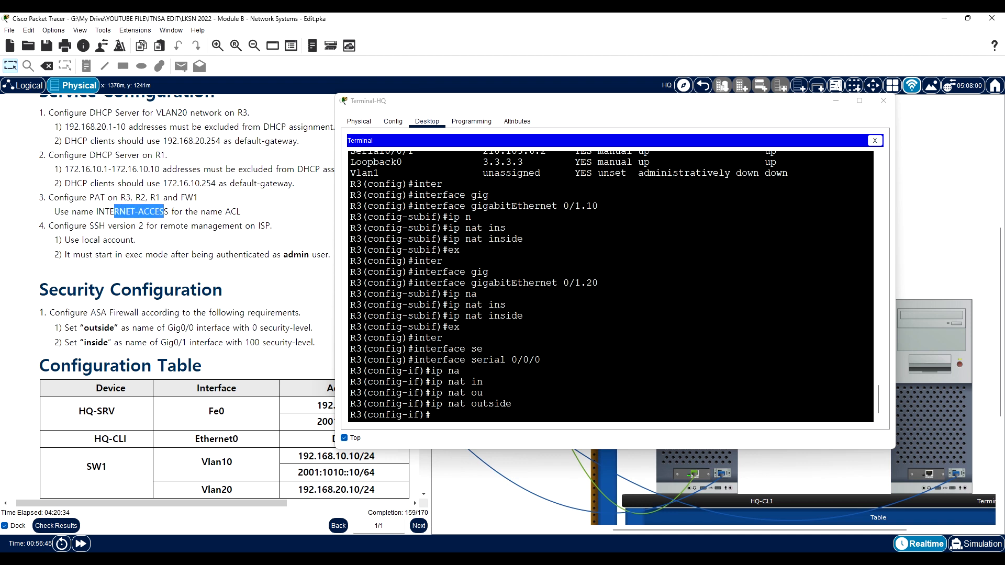
scroll(173, 341, down, 12)
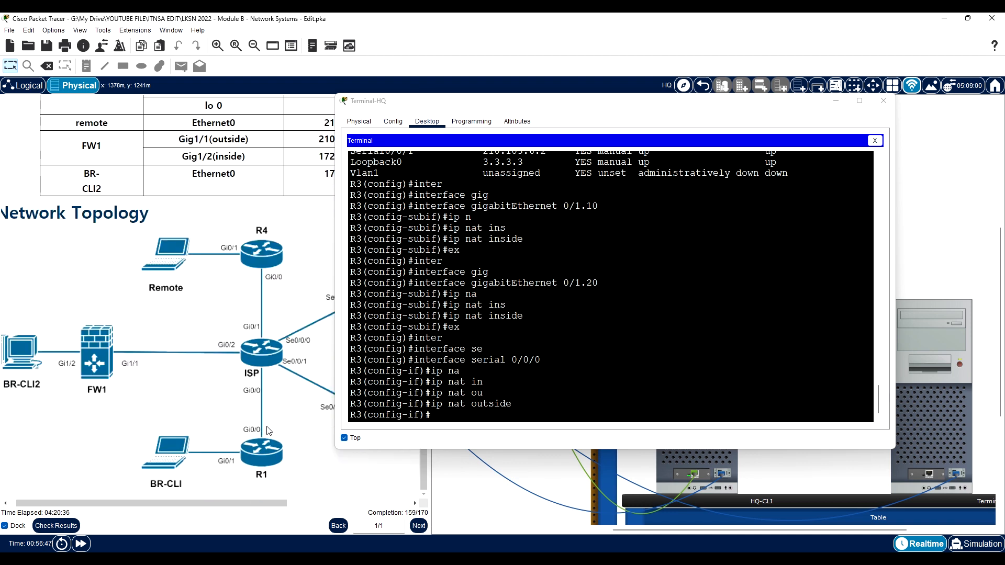
drag(264, 503, 287, 502)
click(450, 411)
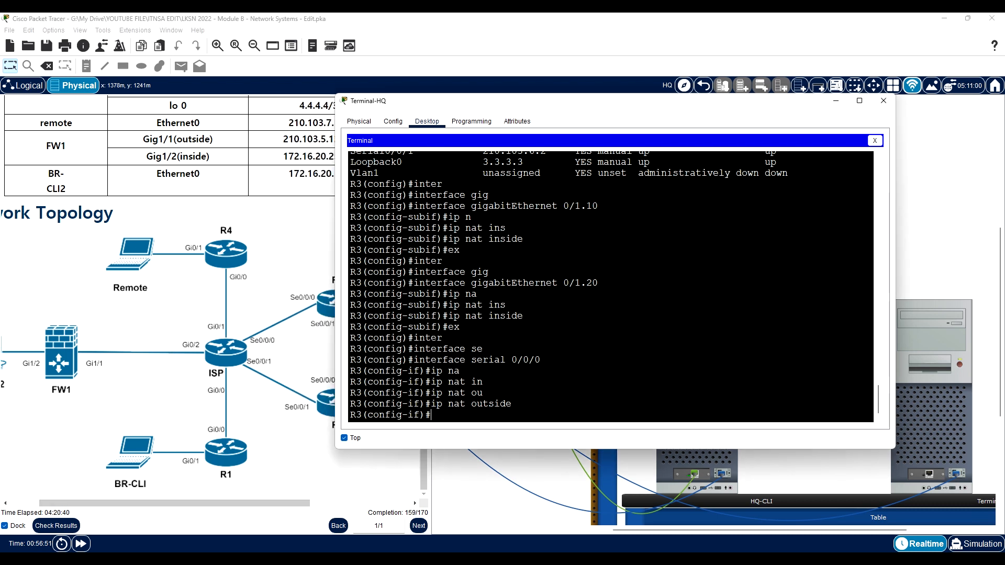
text(ex)
key(Return)
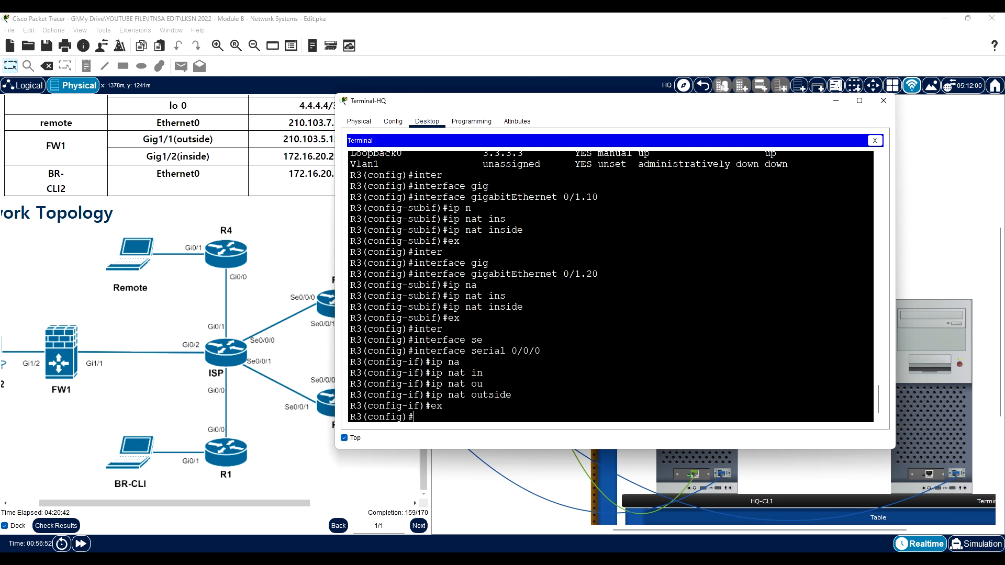
- Create a standard named IP access list INTERNET-ACCESS on R3, checking the syntax help for the name argument
text(ip acc)
key(Tab)
text(st)
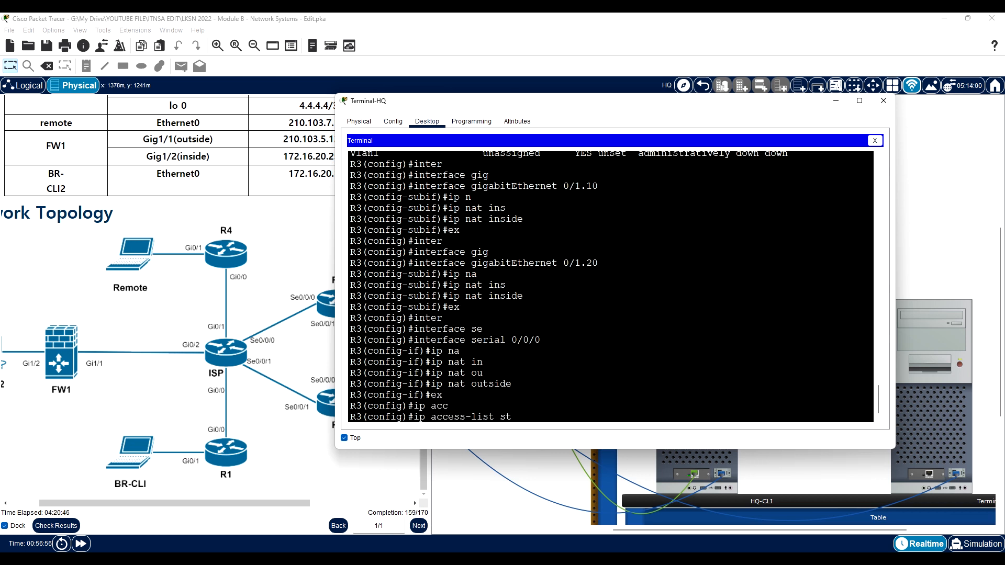
key(Tab)
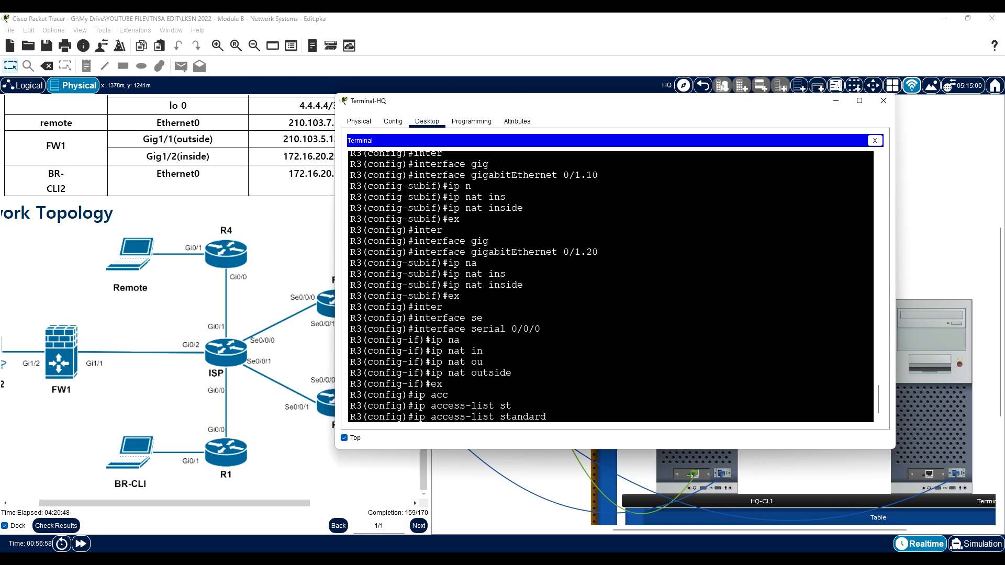
text(?)
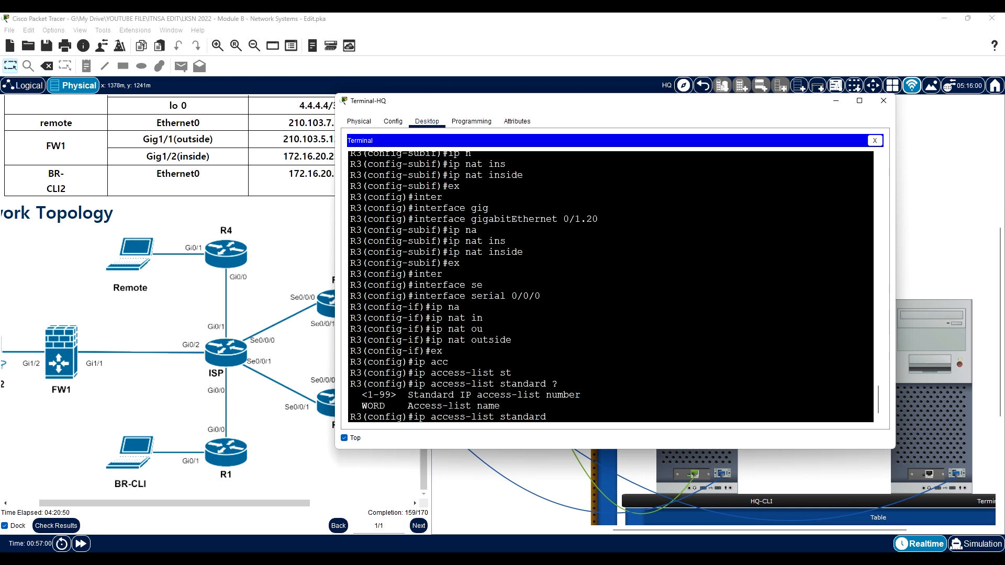
text(INTERNET-ACCESS)
key(Return)
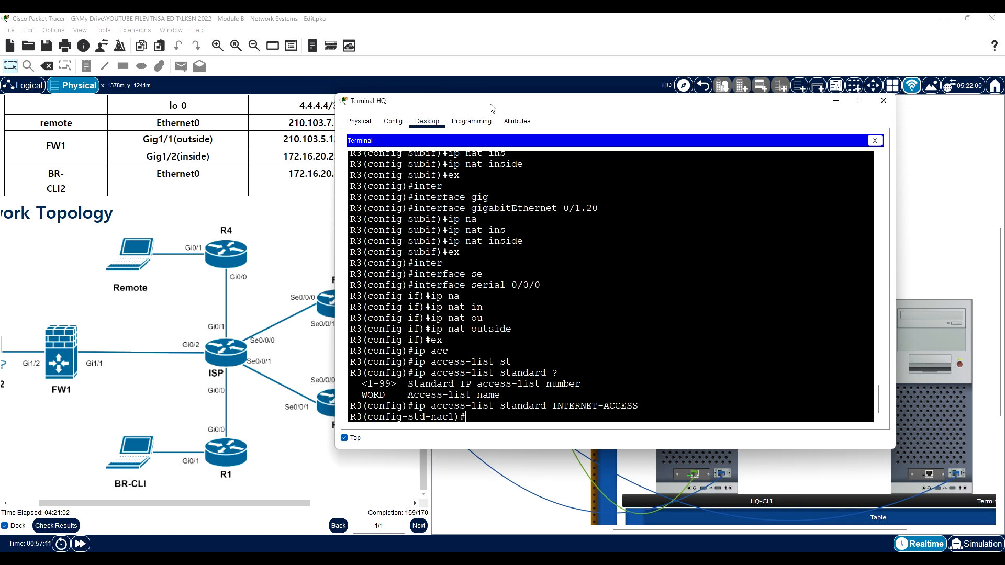
- Move the terminal clear of the instructions and review R3's NAT inside subinterfaces and their networks in the address table
drag(496, 107, 601, 99)
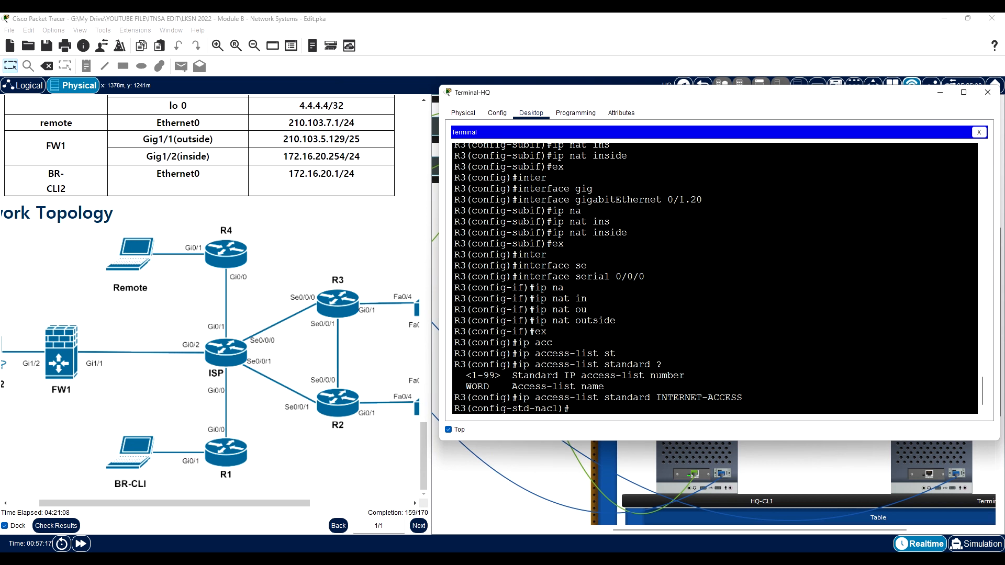
drag(593, 232, 627, 232)
drag(684, 200, 703, 200)
scroll(686, 199, up, 1)
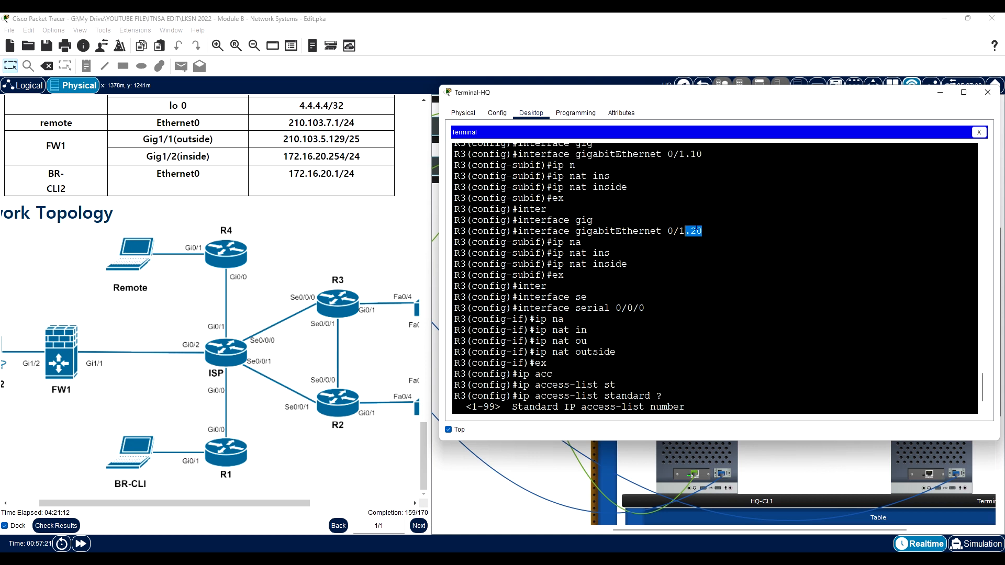
click(696, 154)
scroll(696, 154, down, 1)
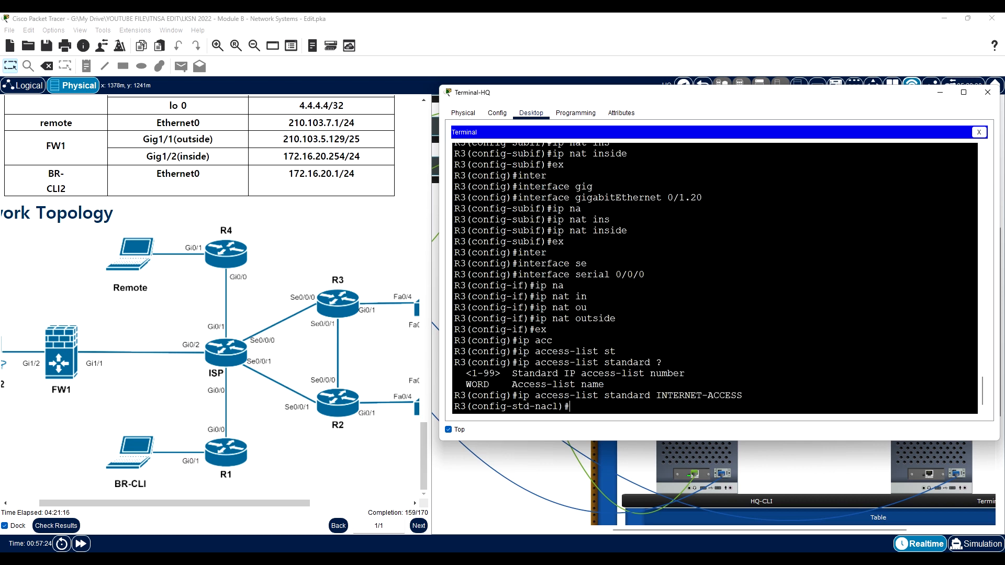
scroll(231, 262, up, 6)
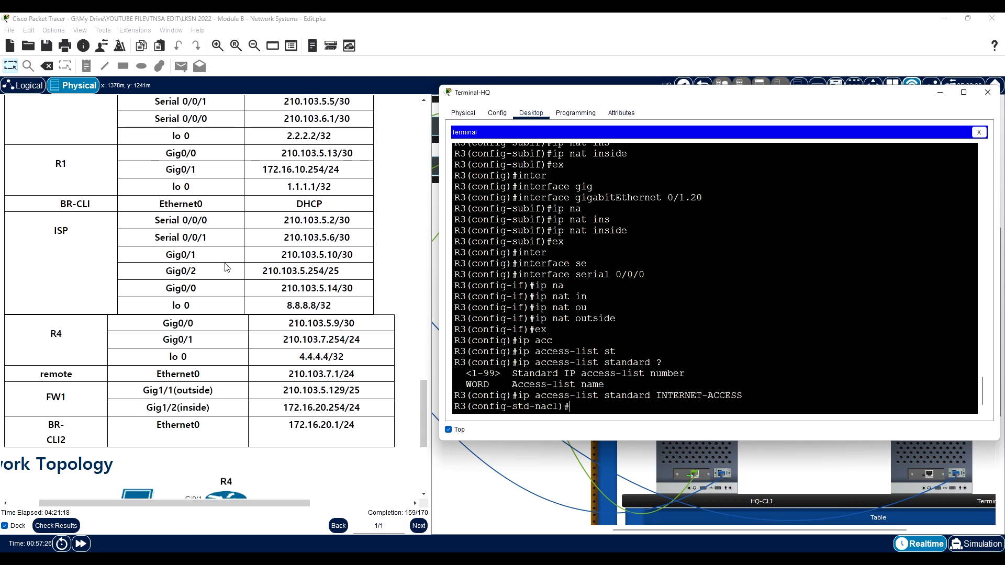
scroll(225, 269, up, 3)
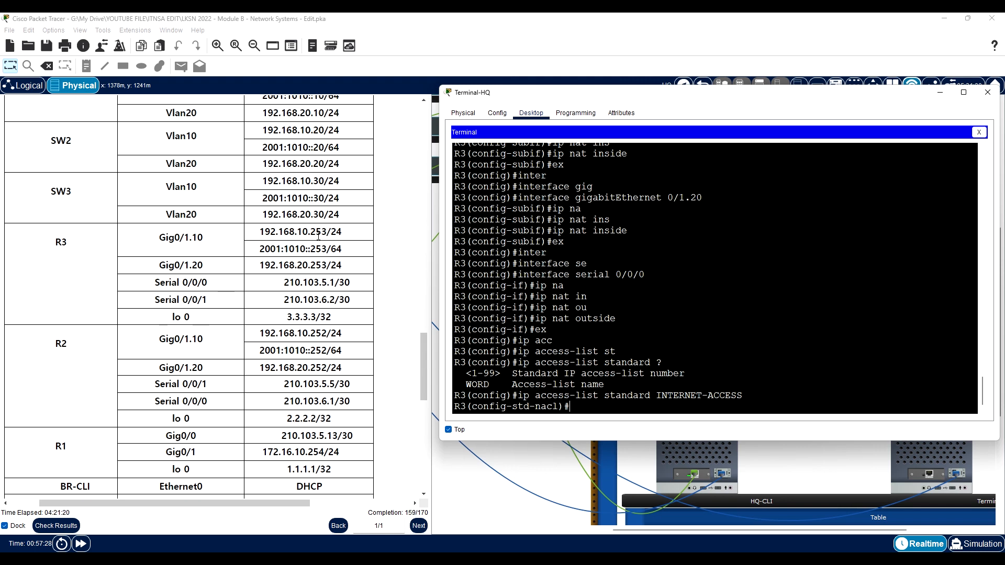
drag(303, 265, 316, 264)
scroll(322, 320, down, 2)
scroll(321, 320, down, 10)
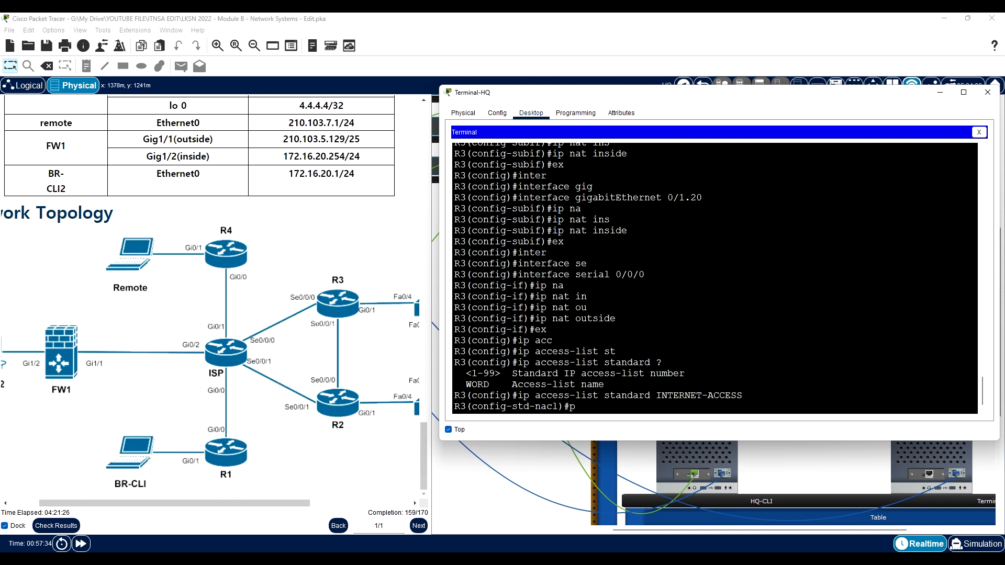
- Permit network 192.168.10.0 with wildcard 0.0.0.255 in R3's INTERNET-ACCESS list
text(er)
key(Tab)
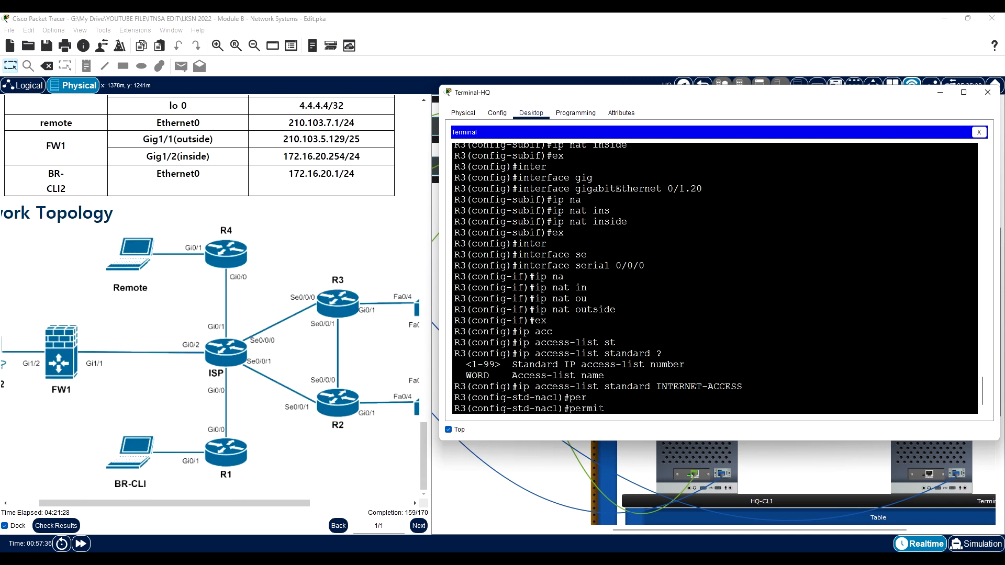
text(192.168.10.0 ?)
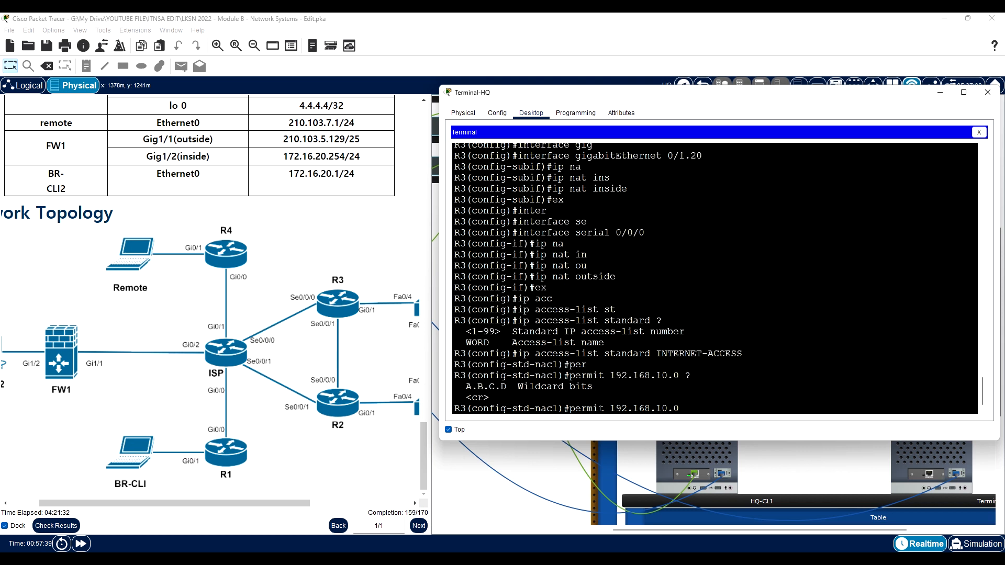
text(0.0.0.255)
key(Return)
- Permit network 192.168.20.0 with wildcard 0.0.0.255 in R3's INTERNET-ACCESS list and return to global configuration mode
text(per)
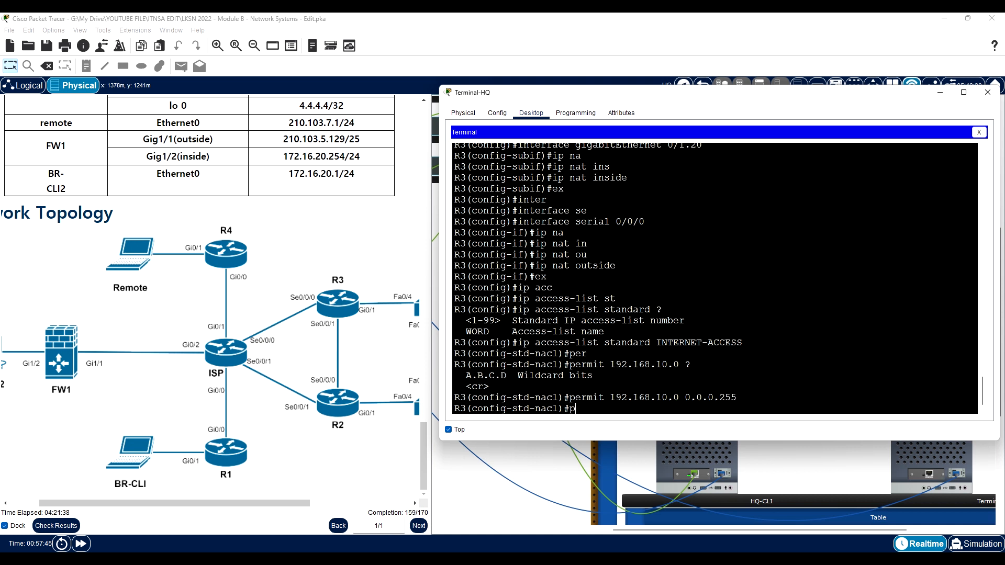
key(Tab)
text(?)
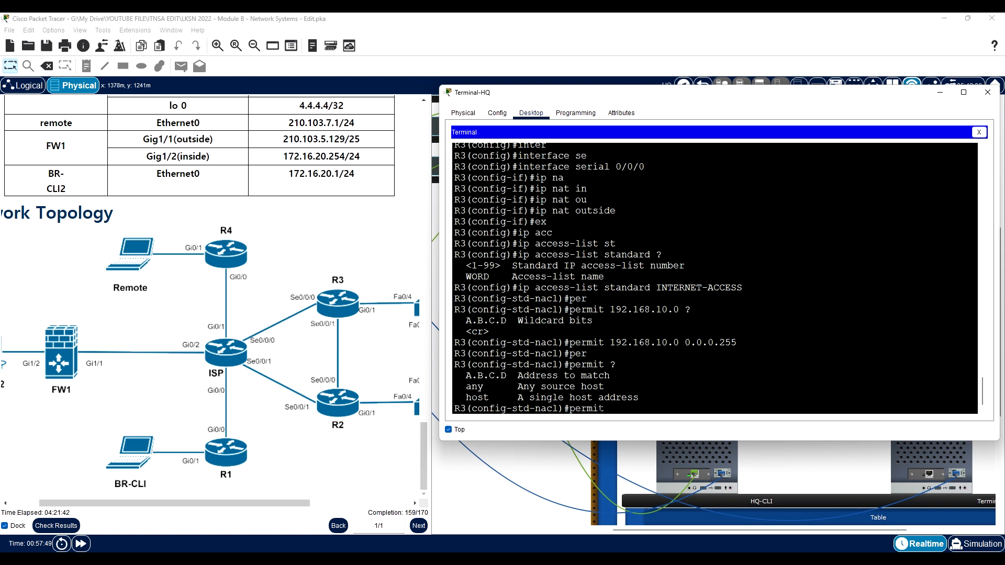
text(192.168.20.0 0.0.)
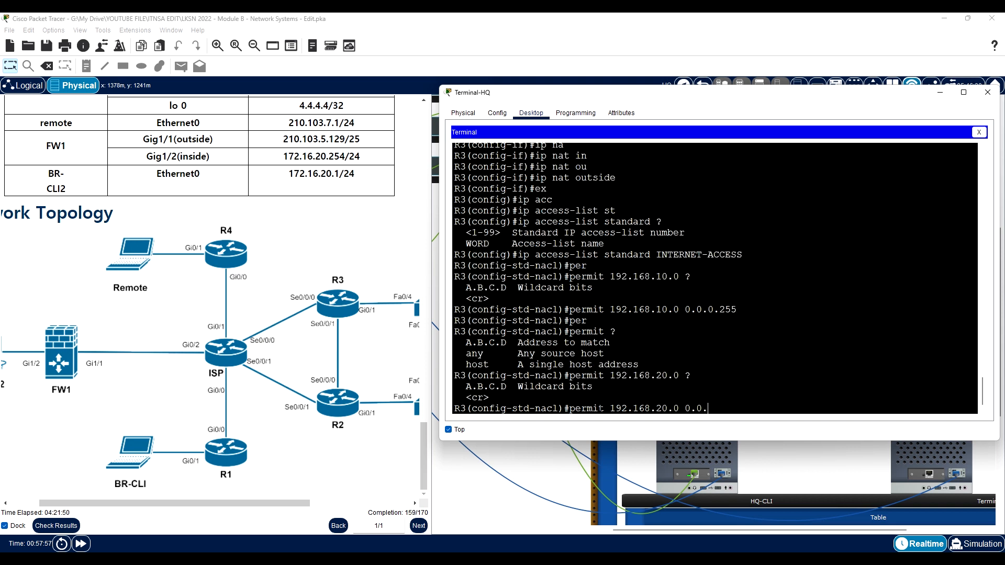
text(0 ?0.0.0.255)
key(Return)
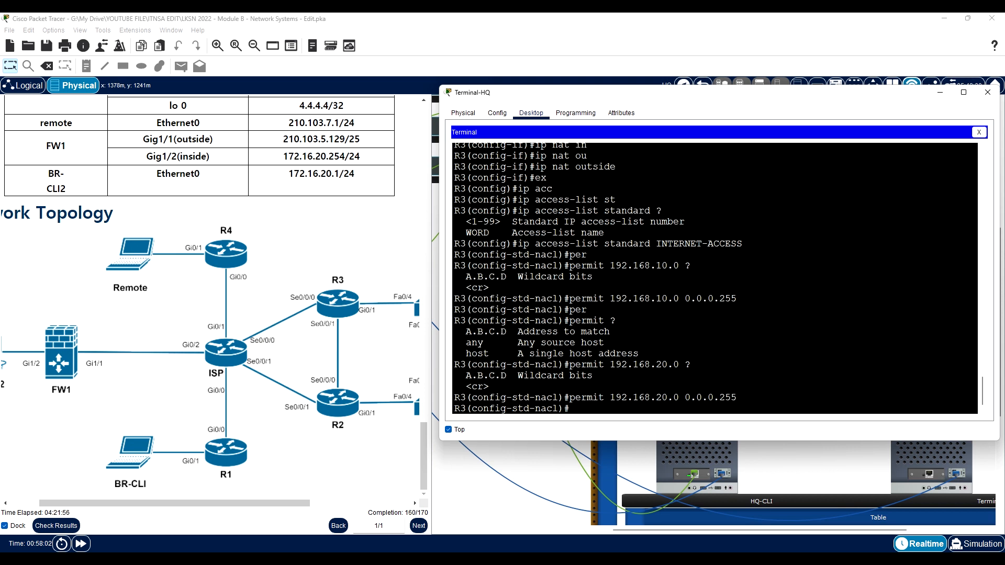
text(ex)
key(Return)
- Show R3's INTERNET section with do sh run | sec INTERNET and review the access list's permit entries
text(sh run)
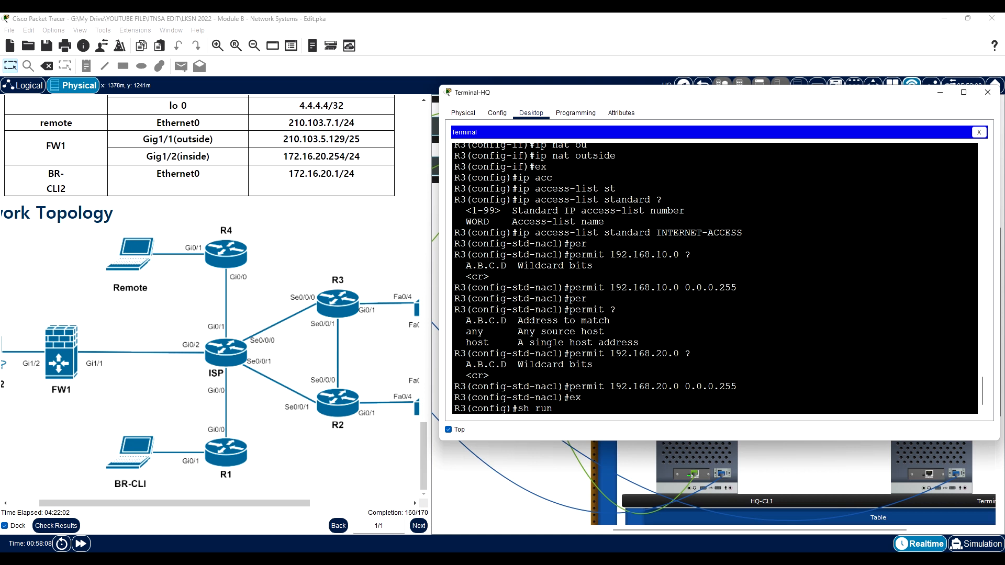
text( | sec INTERNET)
key(Return)
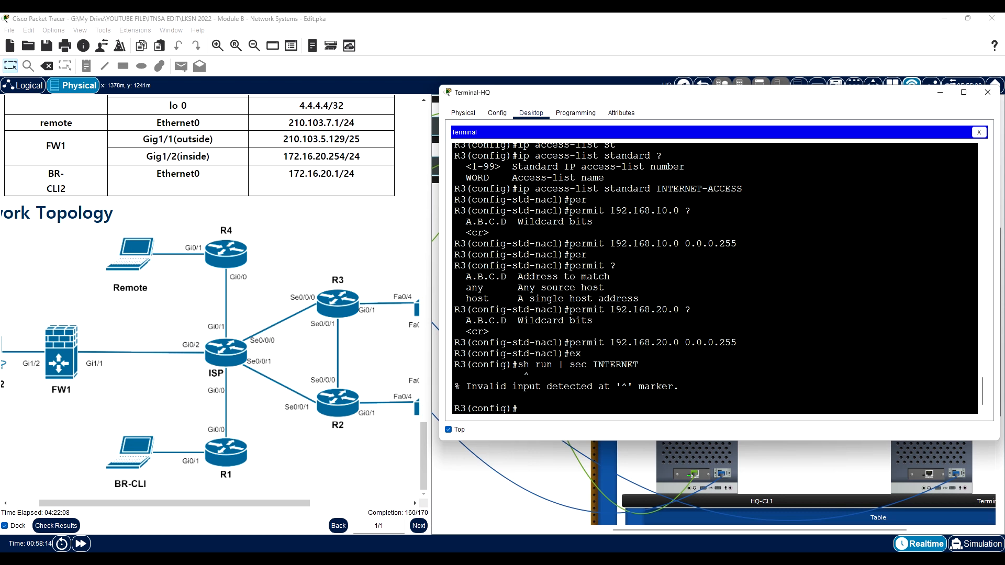
key(Up)
key(ctrl+a)
text(do)
key(Return)
drag(628, 399, 449, 371)
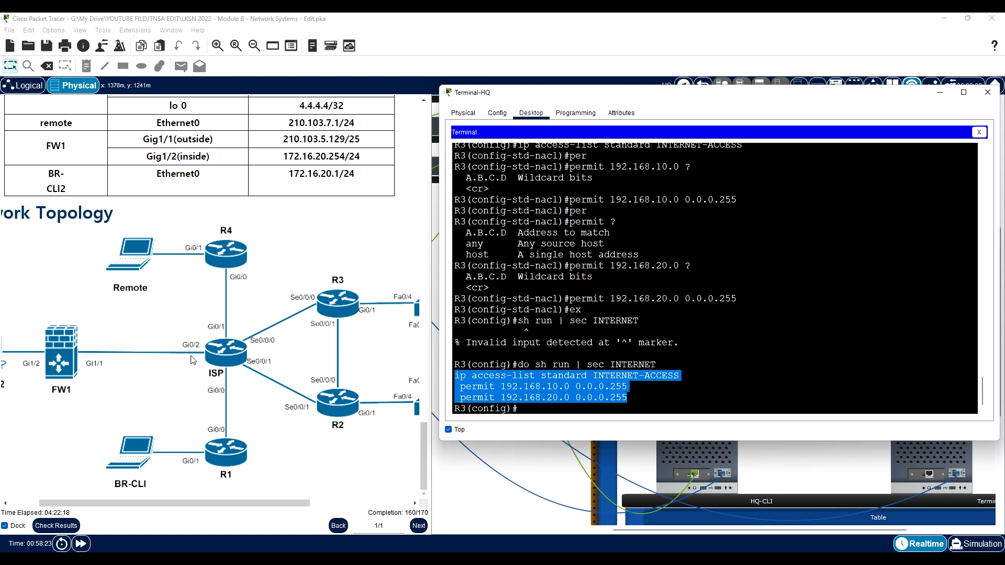
click(537, 414)
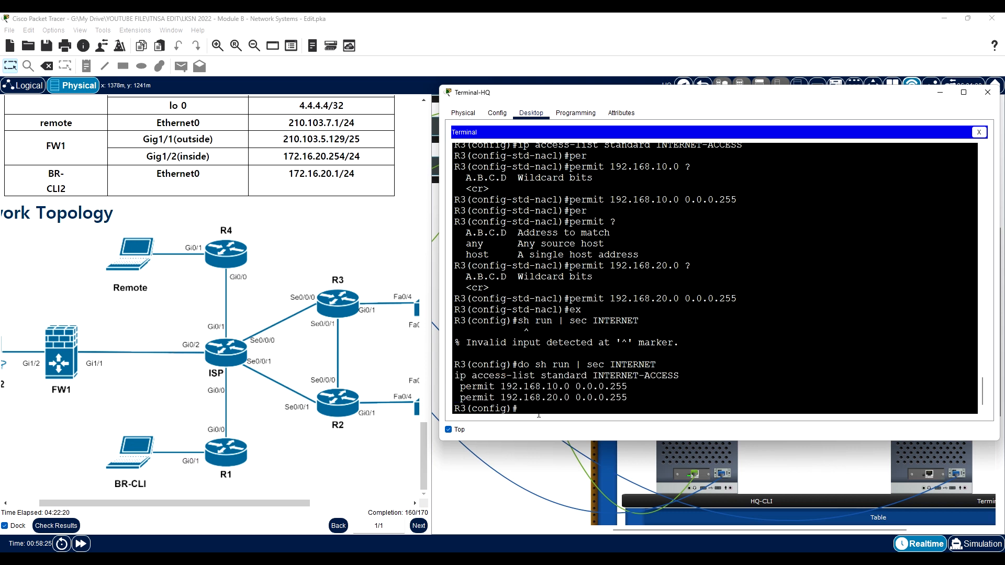
- Start R3's ip nat inside source rule with list INTERNET-ACCESS and query the options that can follow the list name
text(ip nat in)
key(Tab)
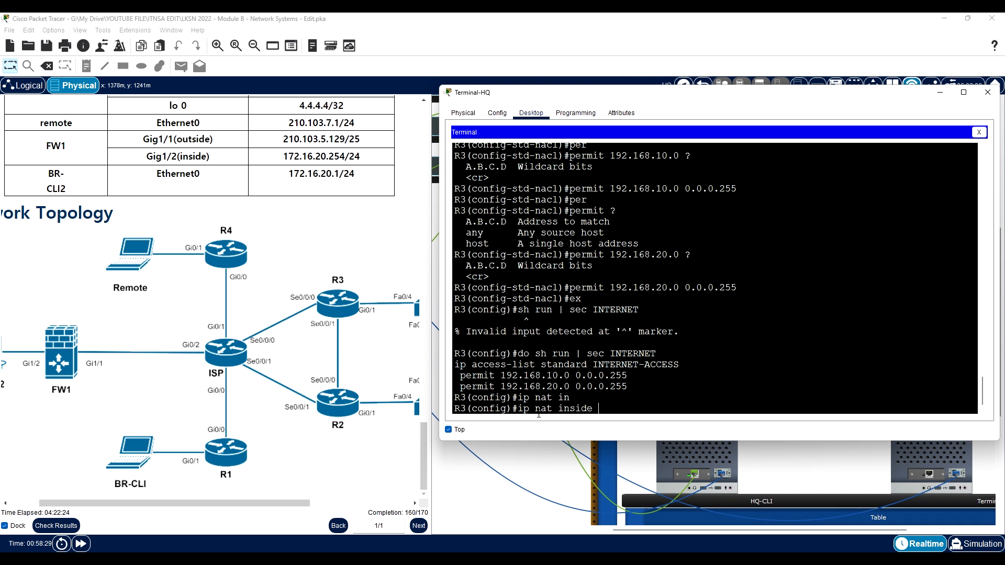
text(sou)
key(Tab)
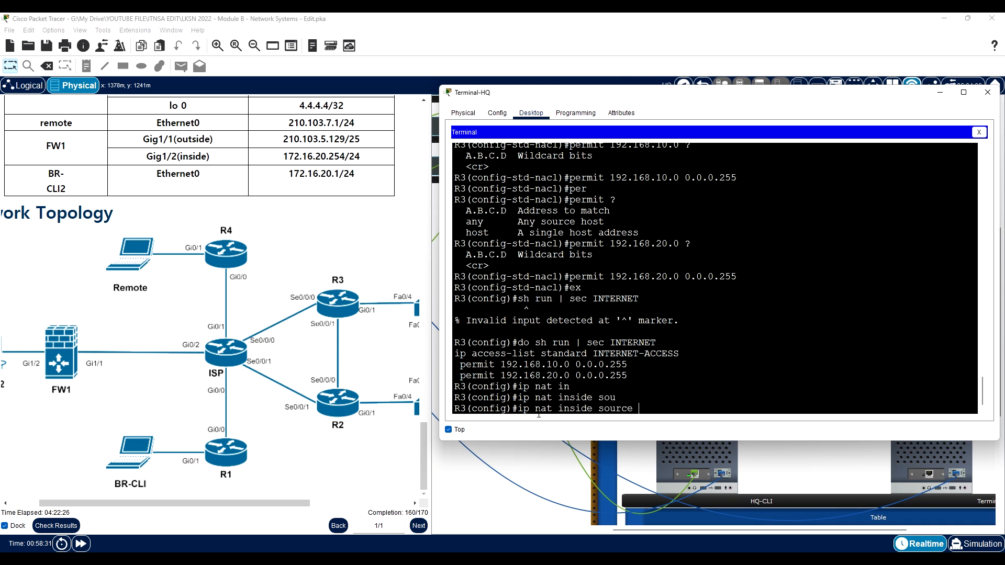
text(l)
key(Tab)
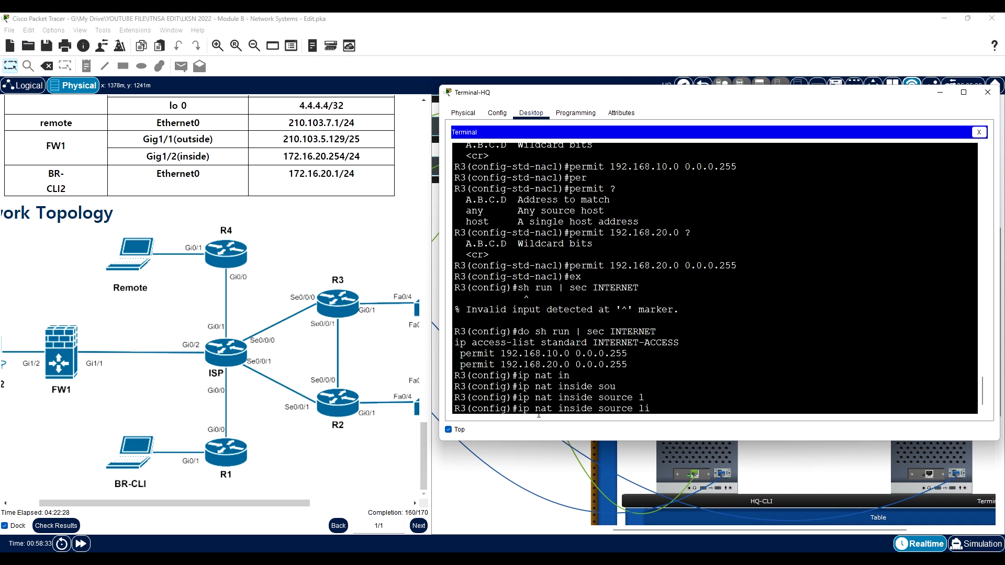
text(i)
key(Tab)
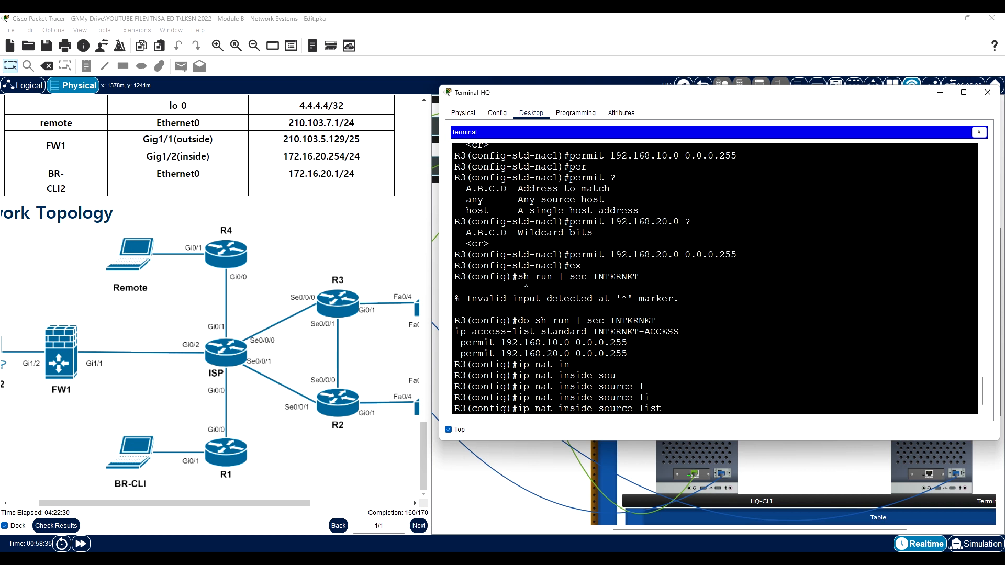
text(INTER)
text(NET)
text(_ACC)
key(BackSpace)
key(BackSpace)
key(BackSpace)
key(BackSpace)
text(CCES)
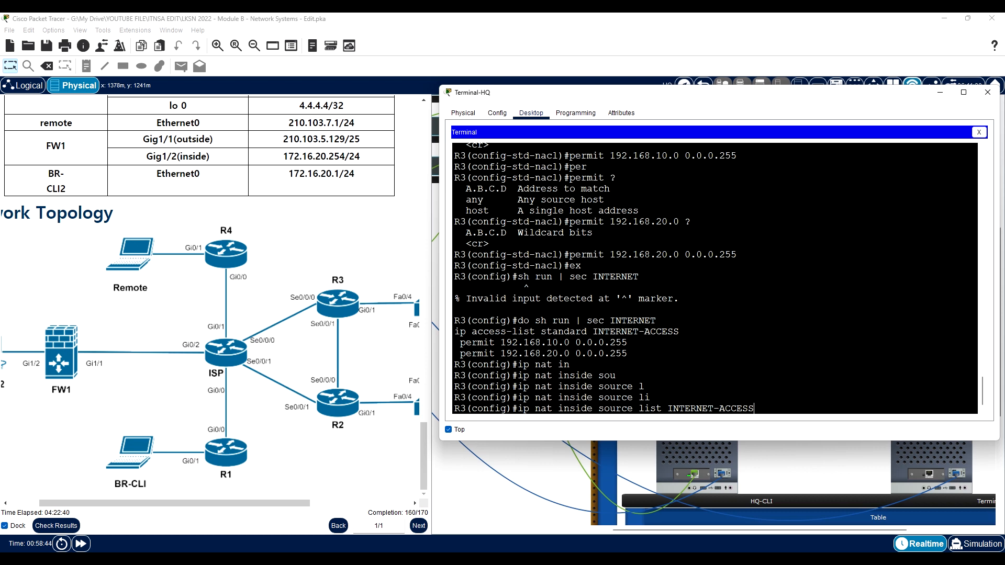
text(S )
text(?)
text(int)
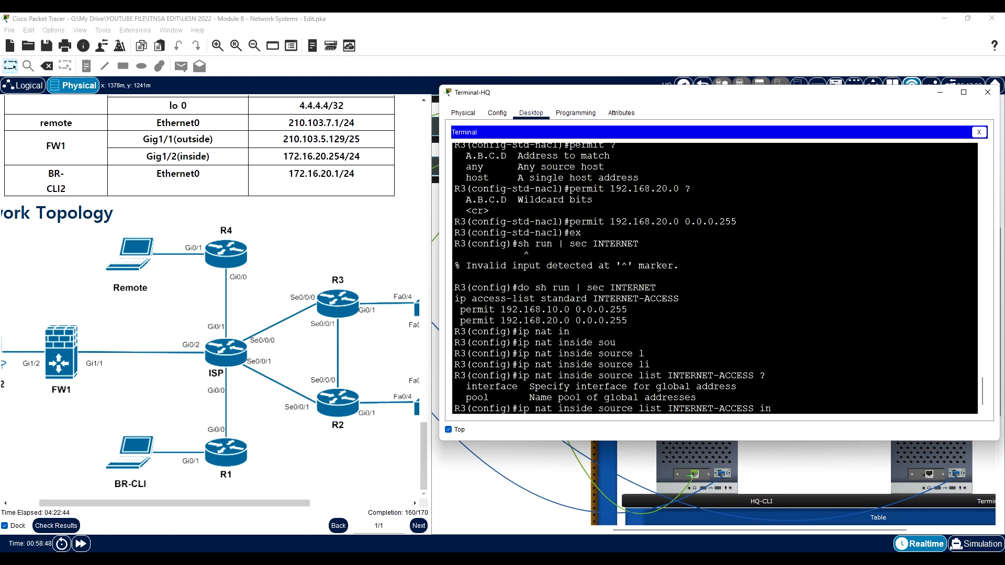
- Complete R3's INTERNET-ACCESS NAT rule with interface serial 0/0/0 and overload, and close the Terminal-HQ window
key(Tab)
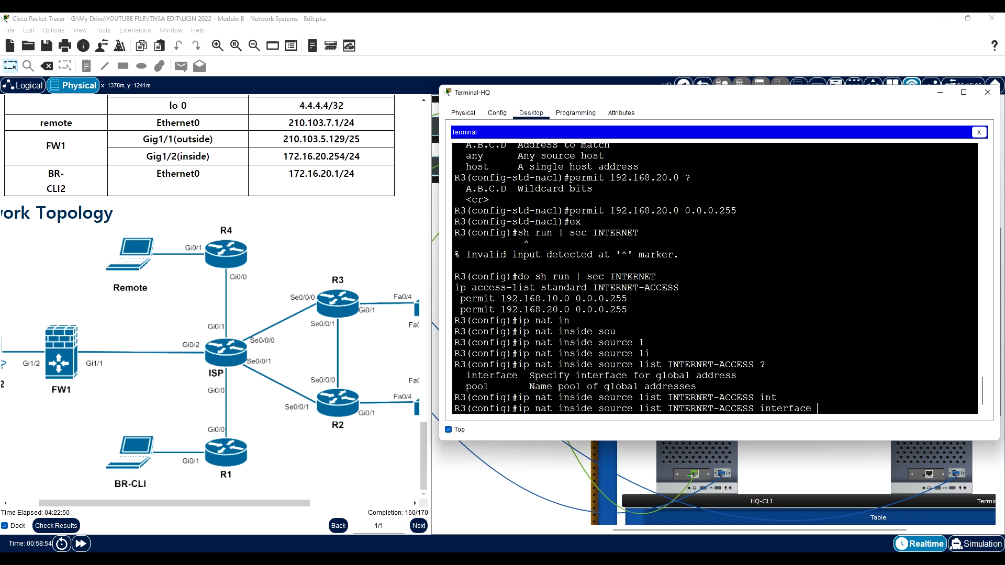
text(ser)
key(Tab)
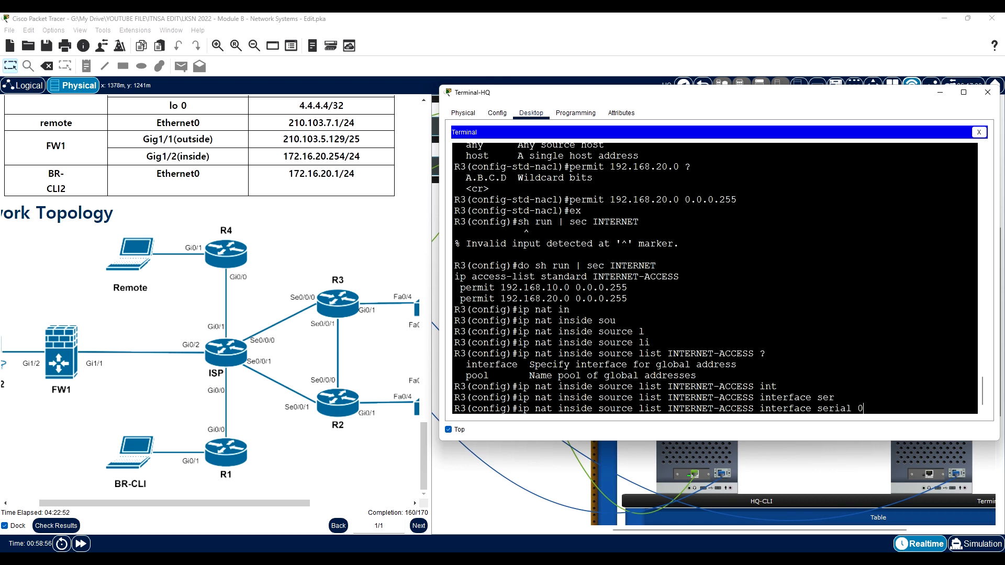
text(0/0/0 ?)
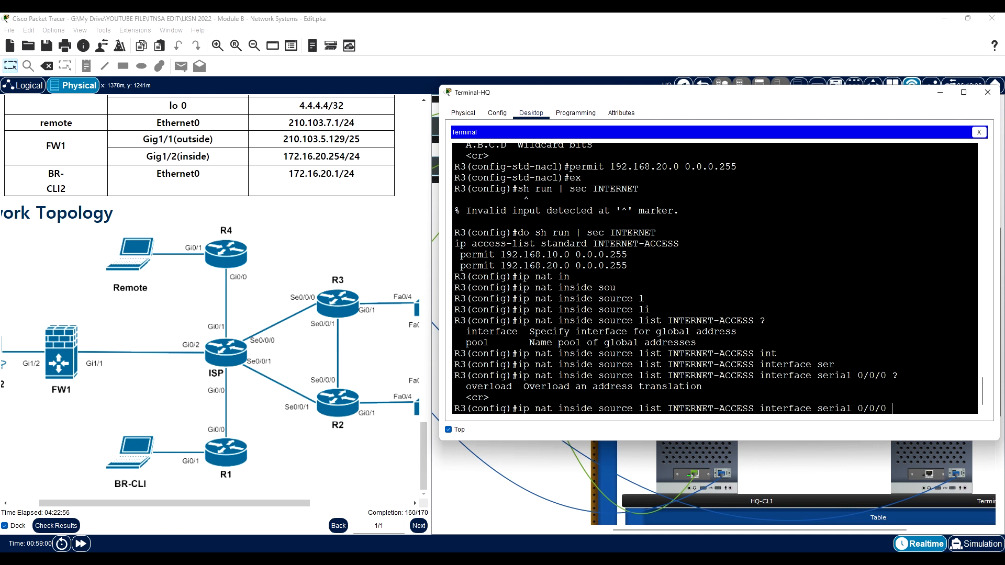
text(over)
key(Tab)
key(Return)
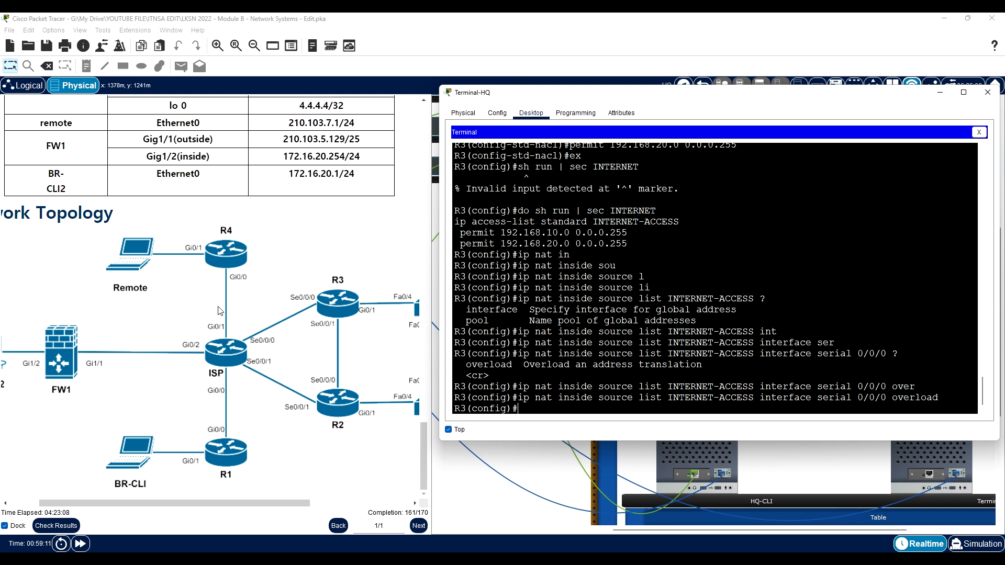
click(988, 94)
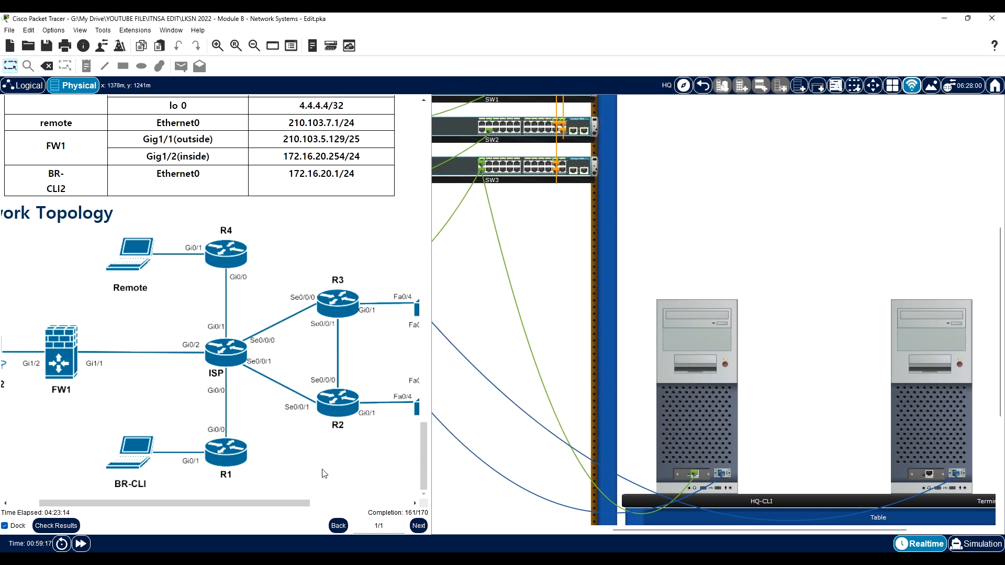
- Review the HQ side of the topology and open a console terminal session to R2 from HQ-CLI at 9600 bits per second
drag(307, 502, 329, 505)
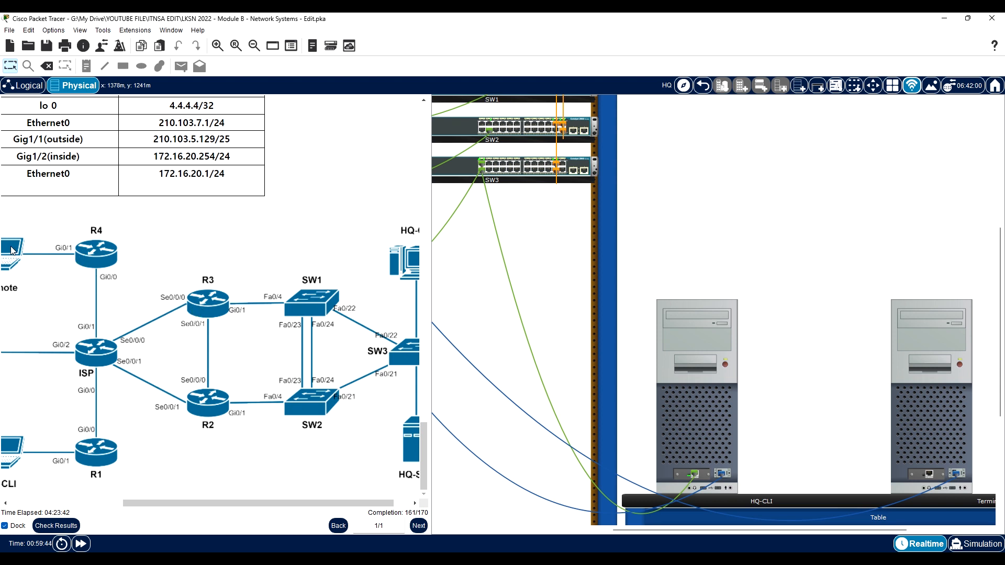
drag(188, 496, 263, 495)
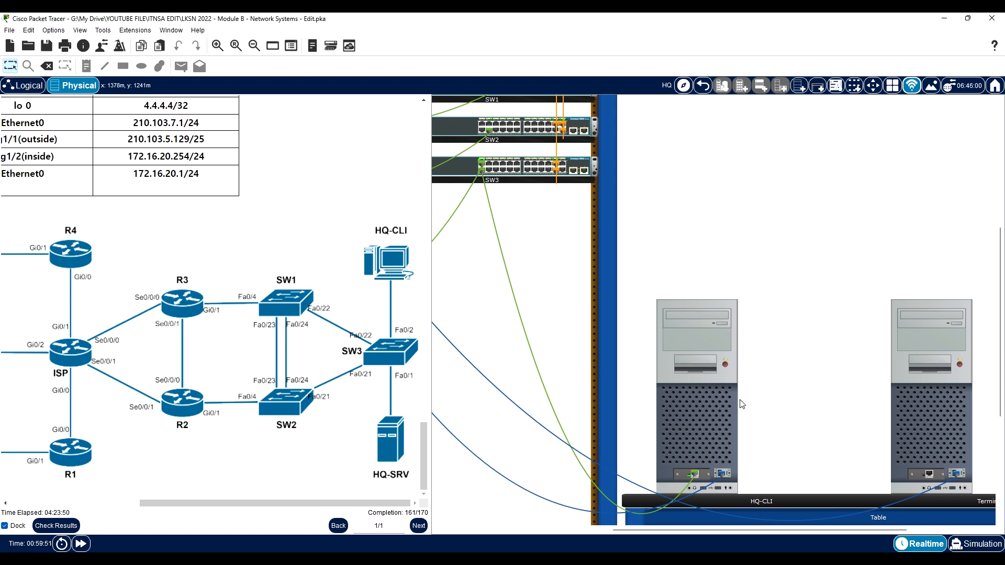
scroll(566, 260, up, 2)
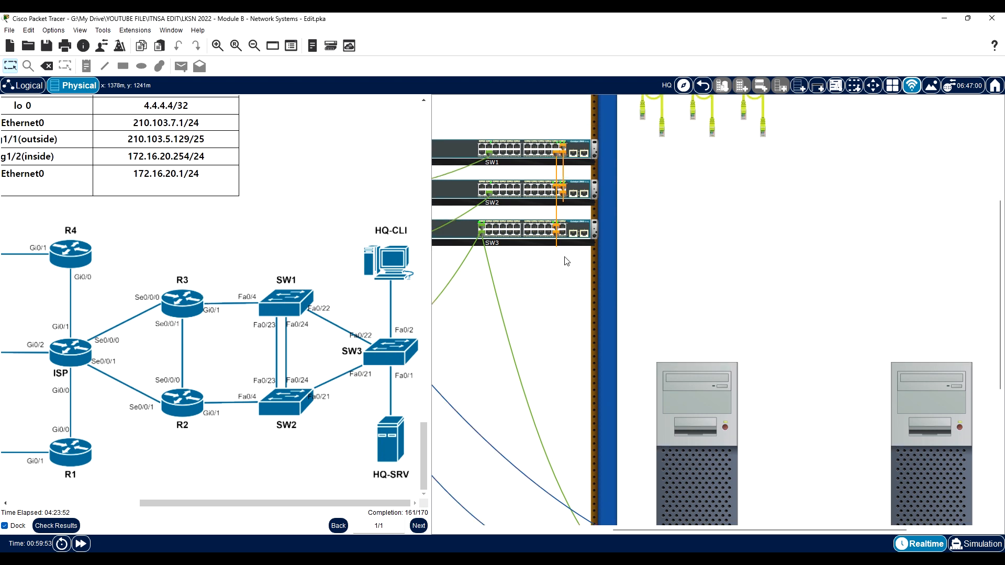
drag(642, 529, 505, 527)
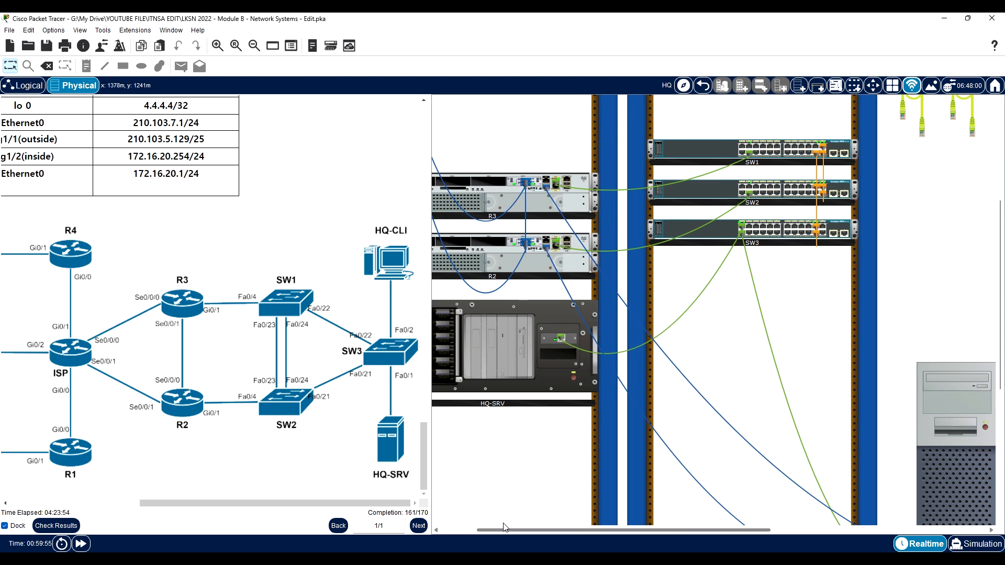
scroll(743, 390, down, 4)
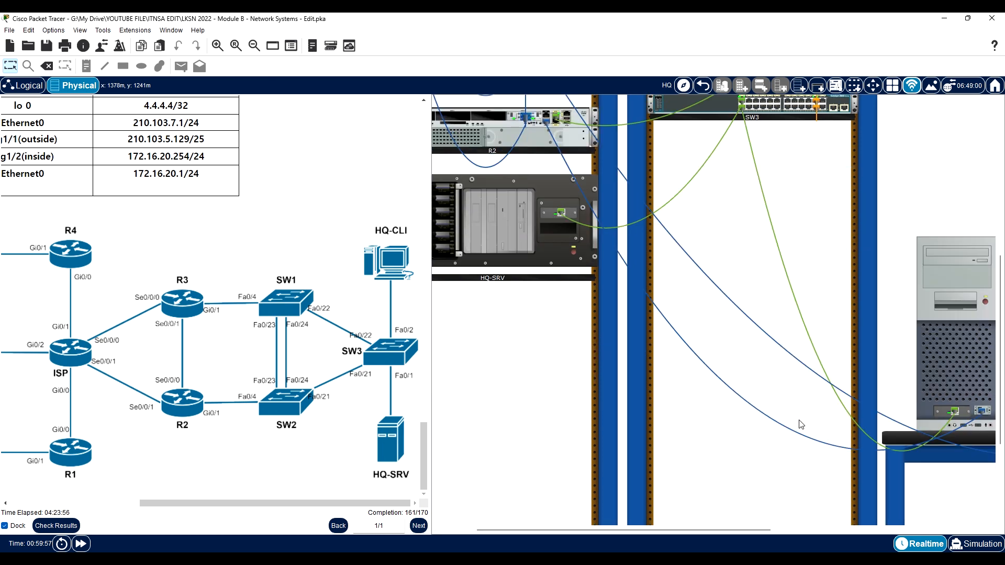
click(967, 369)
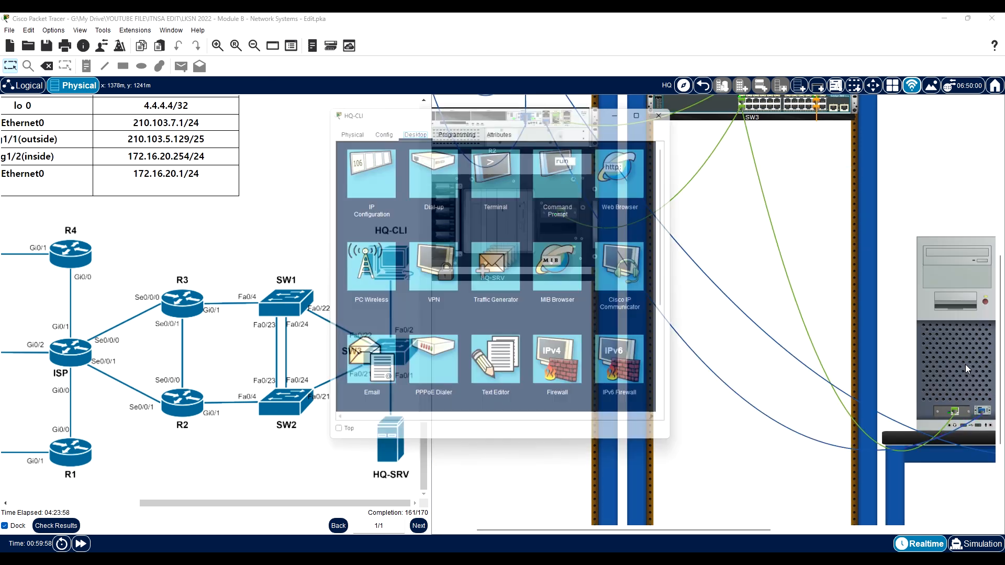
click(495, 164)
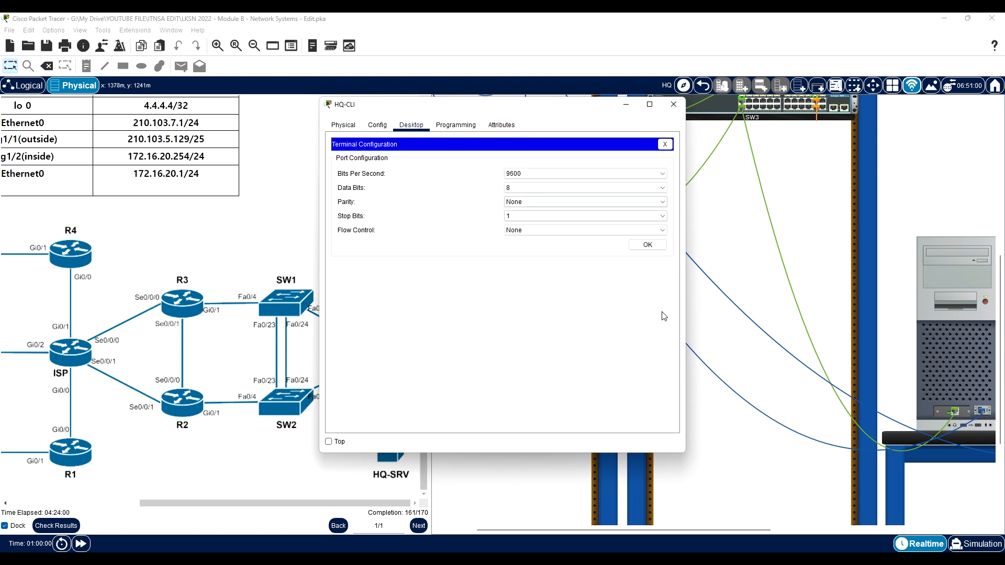
click(647, 245)
key(Return)
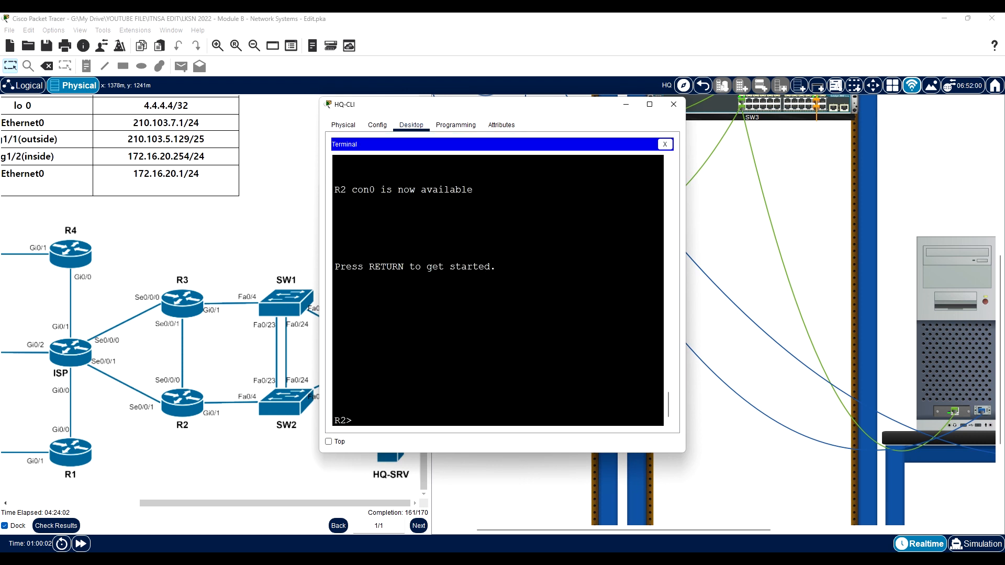
- Enter R2's privileged mode with the enable password and start global configuration mode with configure terminal
text(en)
key(Return)
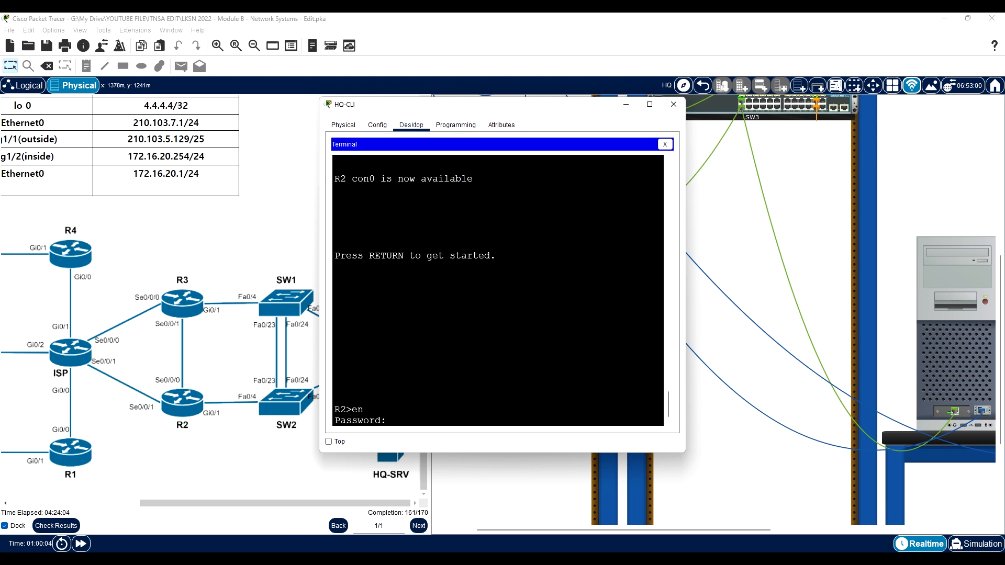
key(Return)
text(con)
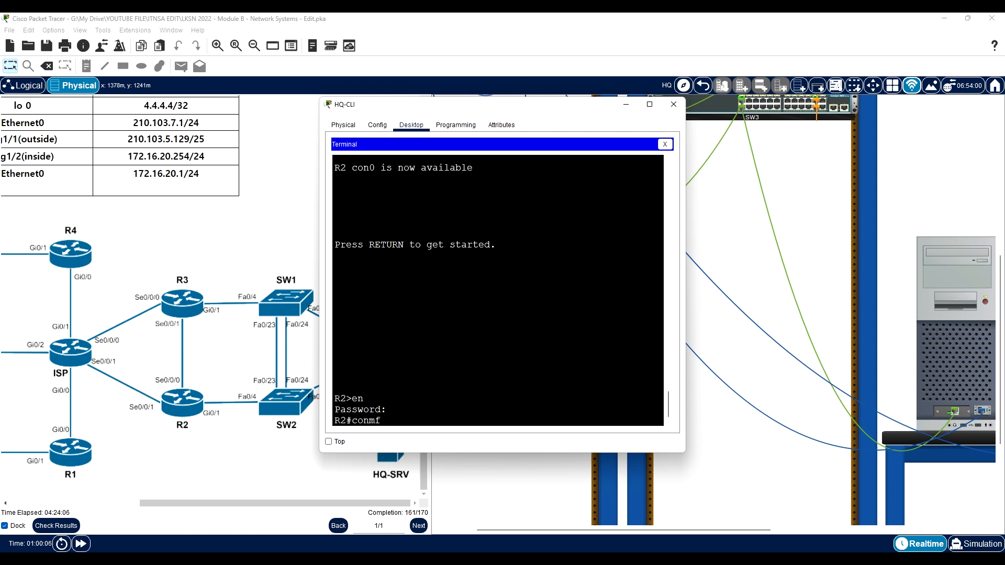
key(Tab)
text(f)
key(Tab)
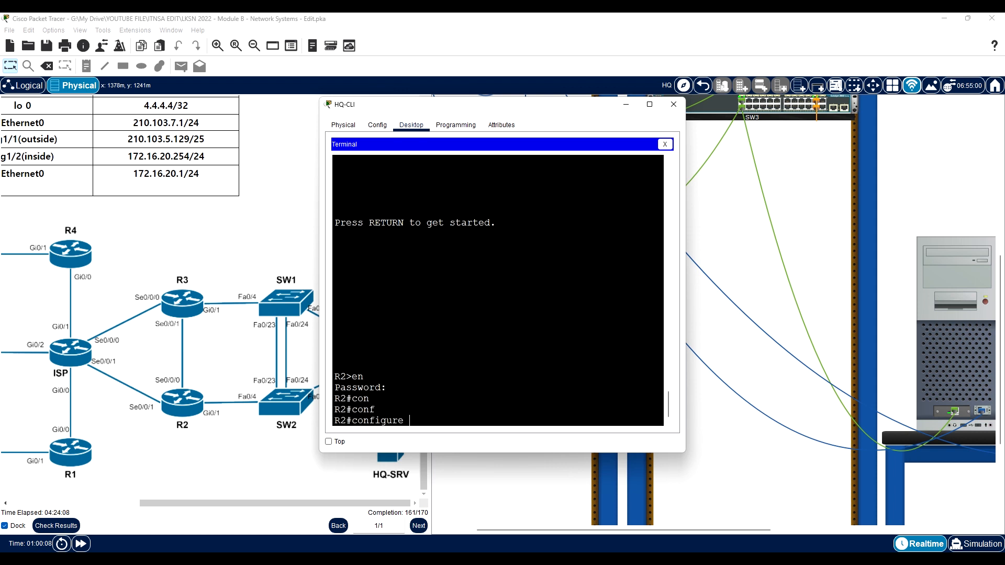
text(t)
key(Tab)
key(Return)
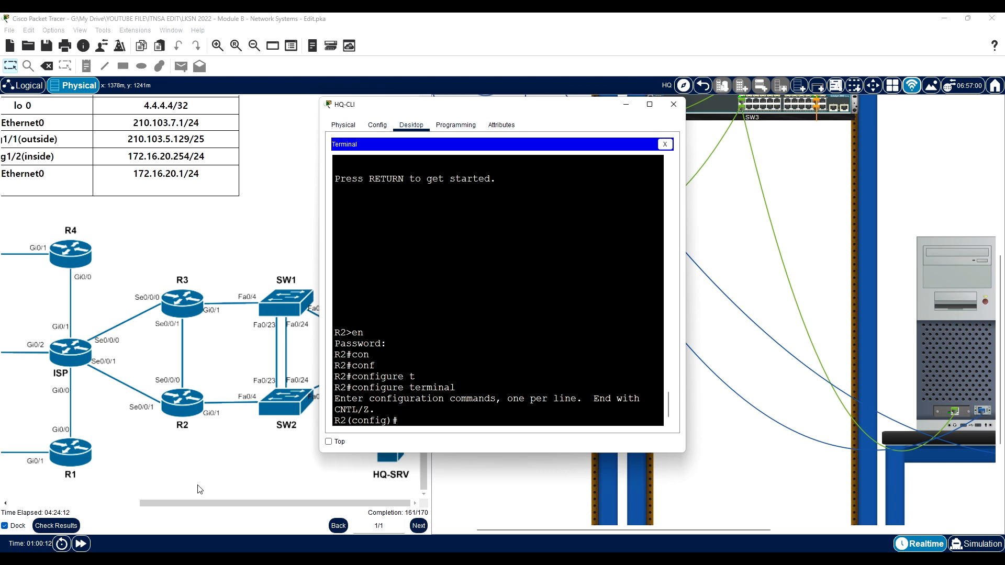
- Keep the HQ-CLI terminal on top beside the instructions and review R2's interfaces in the address table and topology
drag(191, 503, 94, 493)
click(929, 356)
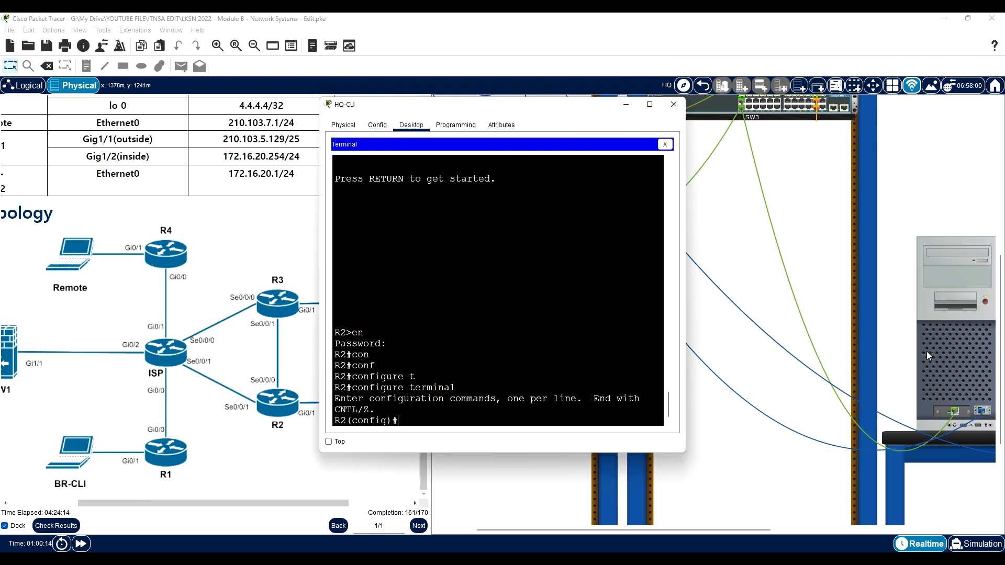
click(328, 442)
drag(462, 115, 655, 111)
scroll(267, 498, up, 8)
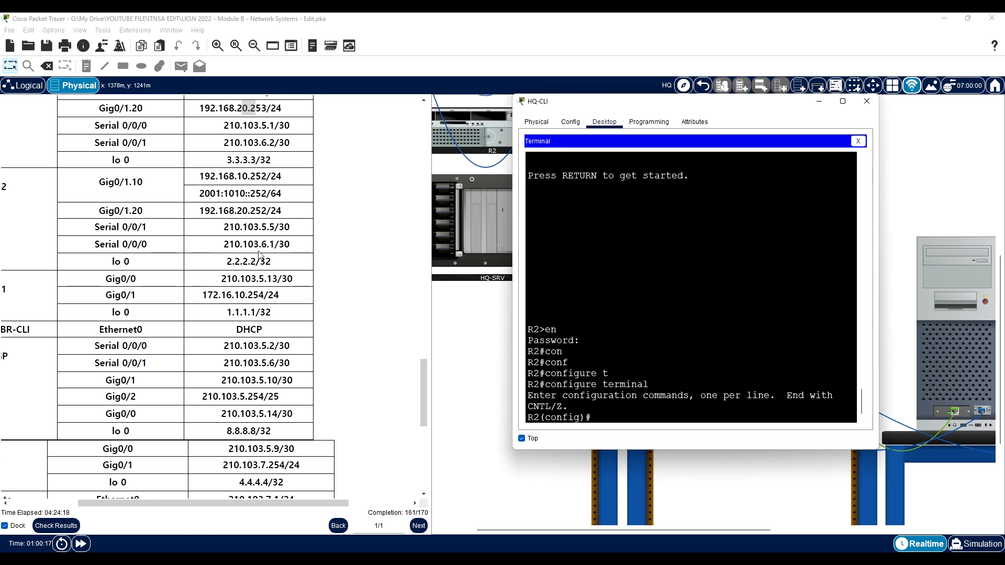
scroll(268, 498, left, 3)
scroll(253, 226, up, 2)
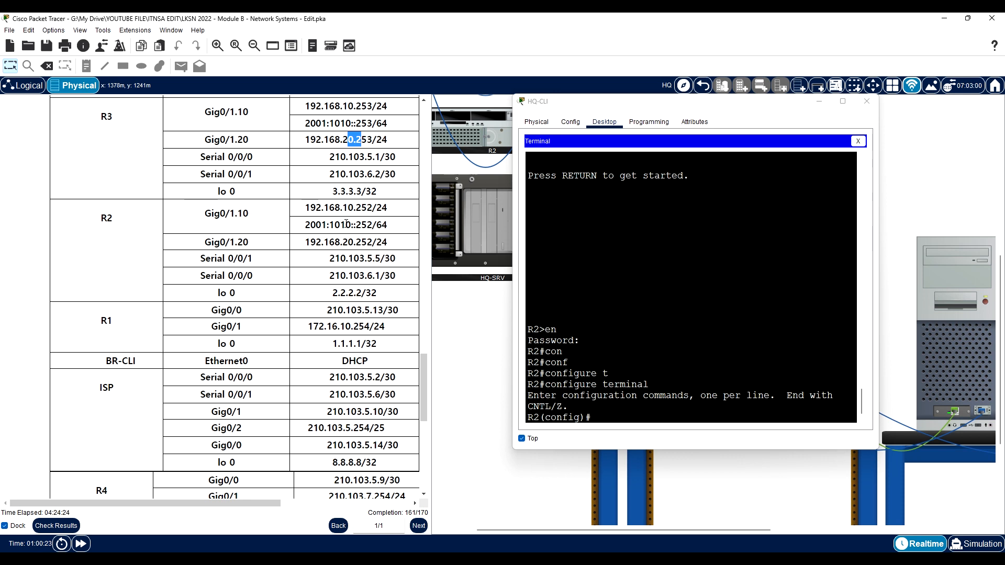
scroll(251, 272, down, 10)
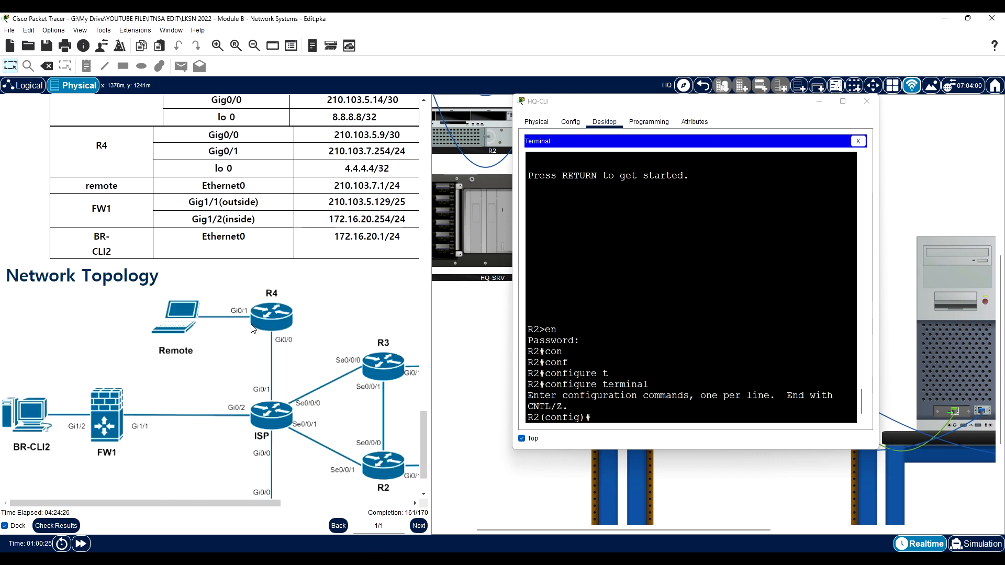
scroll(258, 335, up, 10)
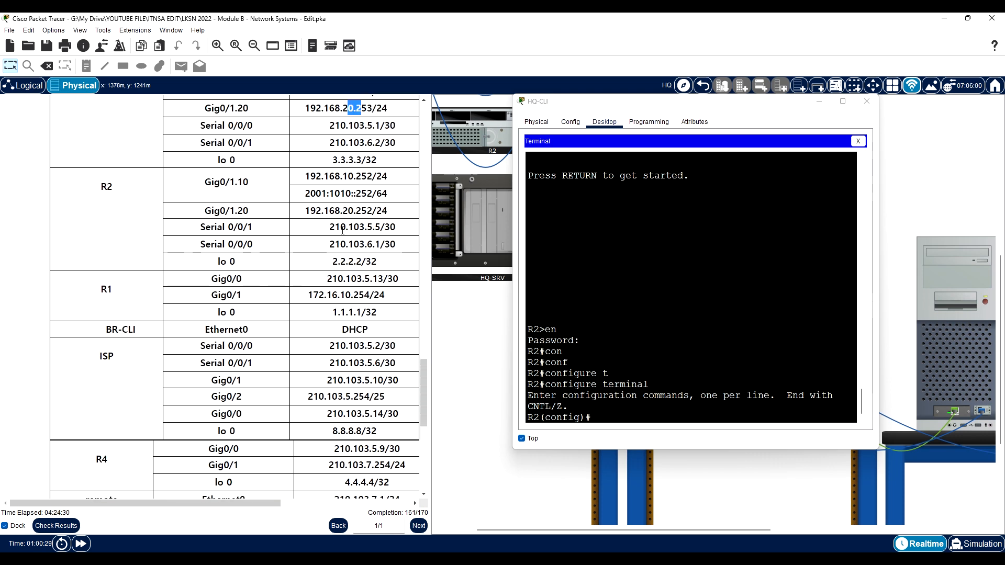
- Set R2's subinterface gigabitEthernet 0/1.10 as ip nat inside and return to global configuration mode
click(569, 407)
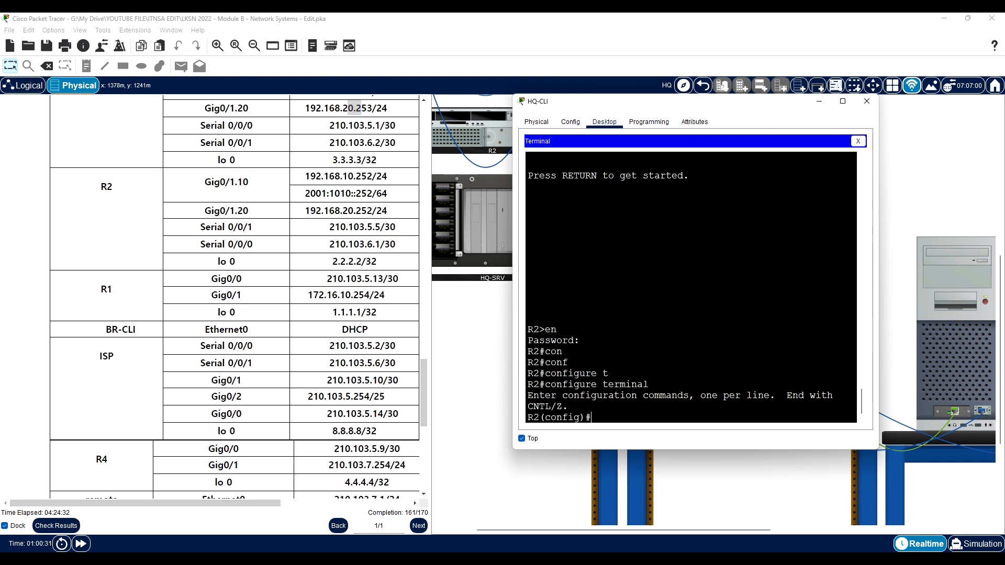
text(inter)
key(Tab)
text(gig)
key(Tab)
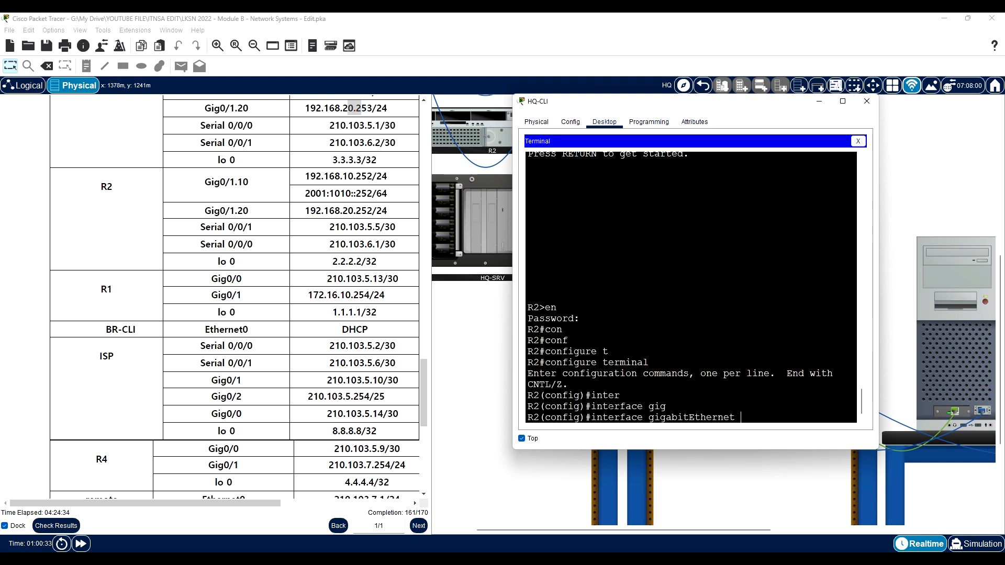
text(0/1.10)
key(Return)
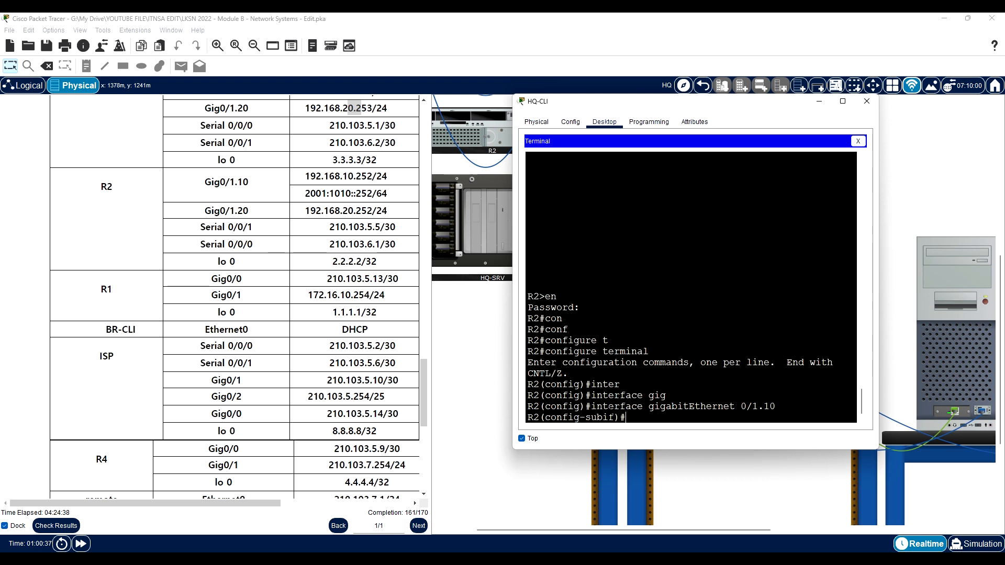
text(ip na)
key(Tab)
text(in)
key(Tab)
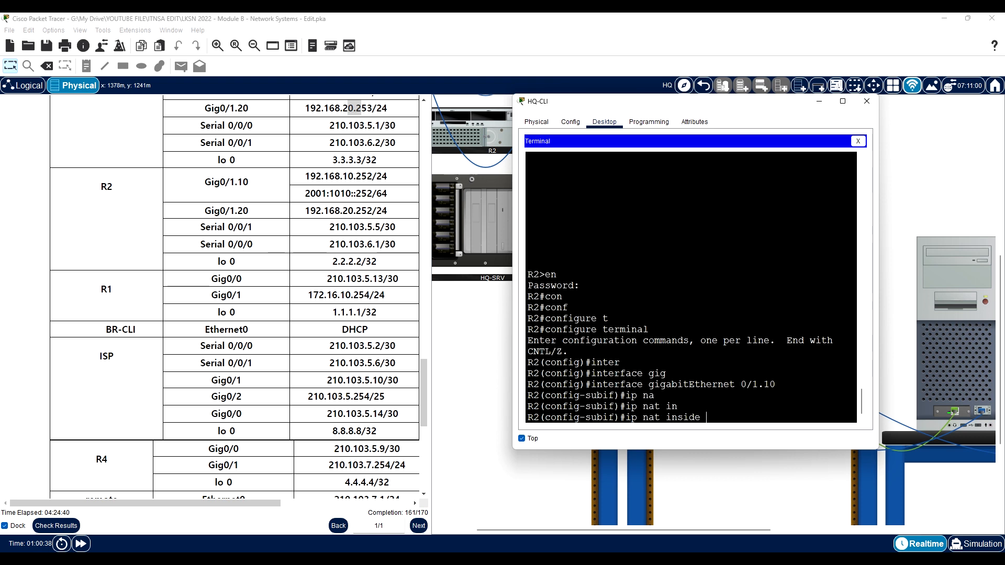
key(Return)
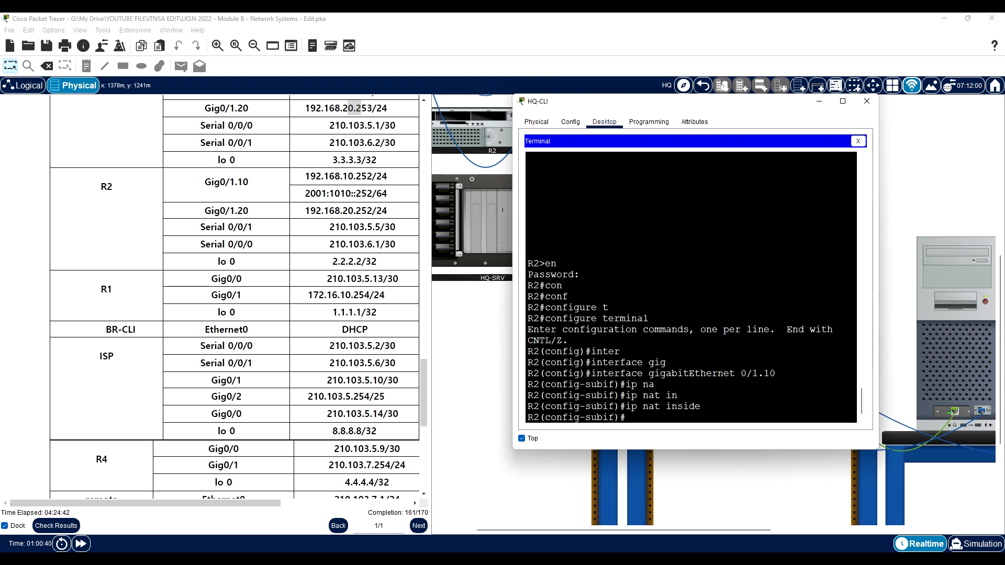
text(ex)
key(Return)
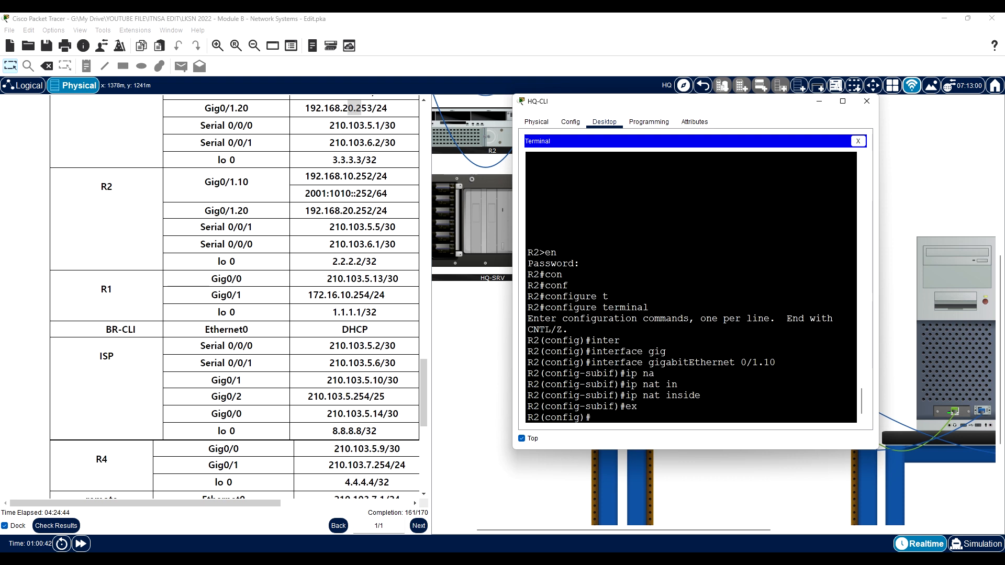
- Set R2's subinterface gigabitEthernet 0/1.20 as ip nat inside and return to global configuration mode
text(inte)
key(Tab)
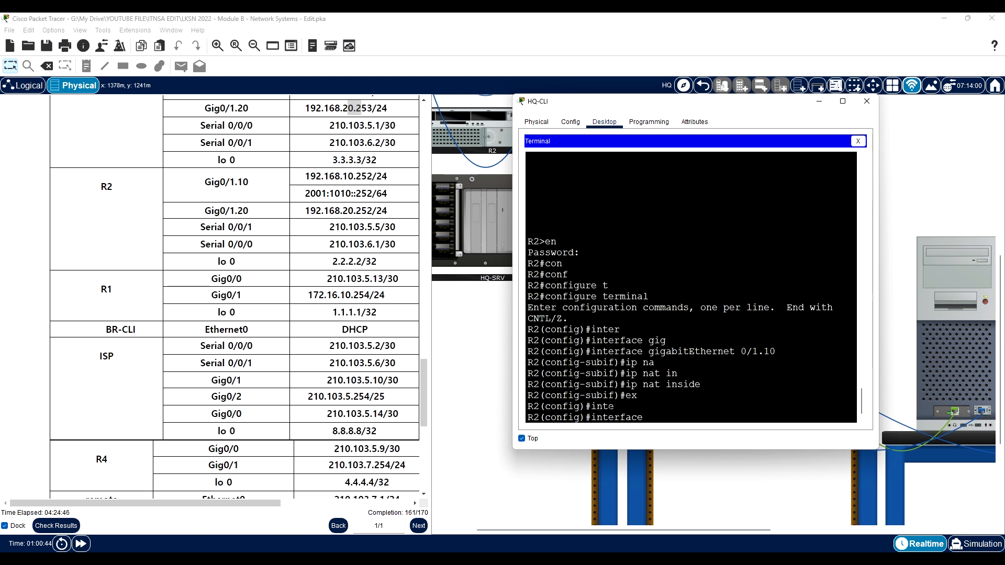
text(gi)
key(Tab)
text(0/1.20)
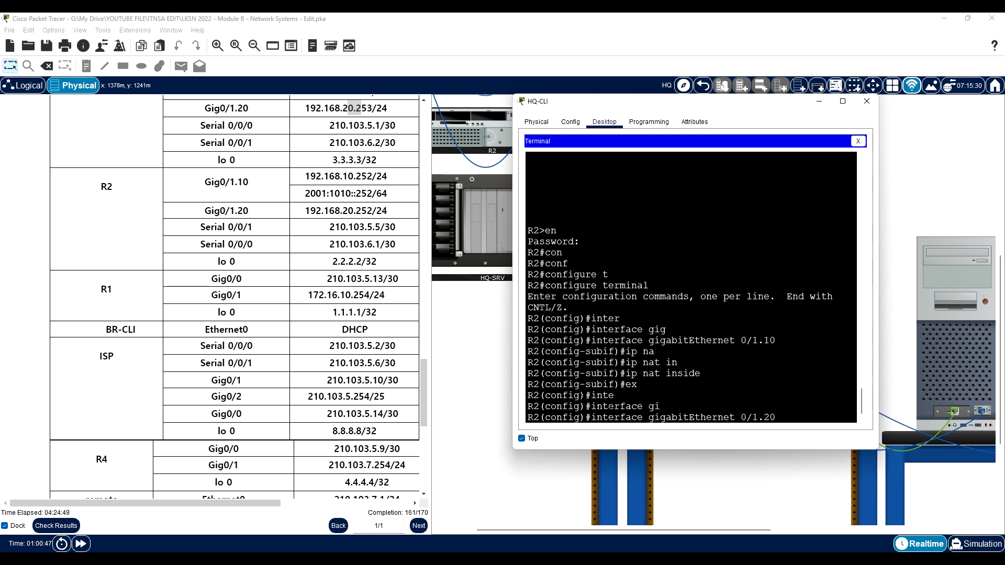
key(Return)
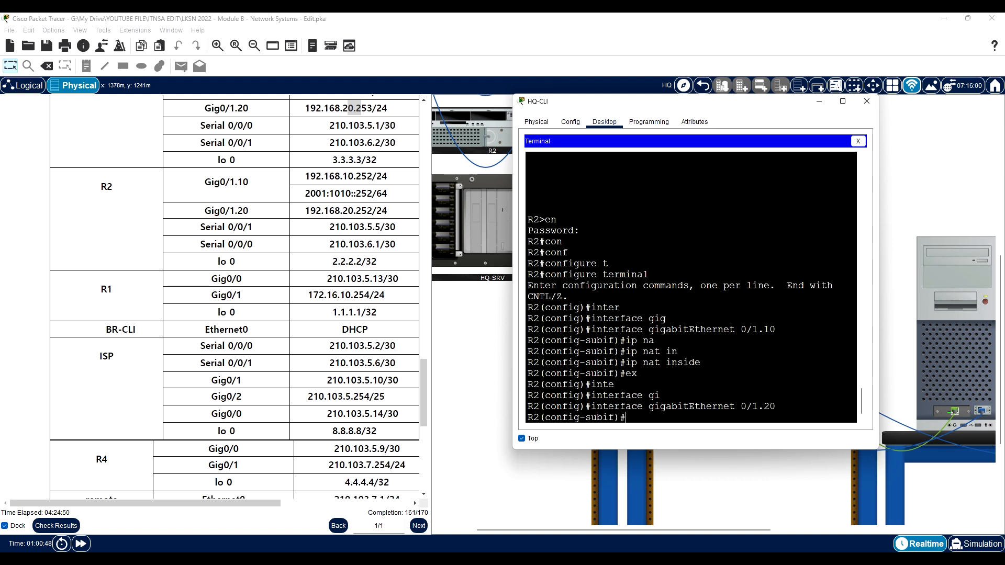
text(ip na)
key(Tab)
text(ins)
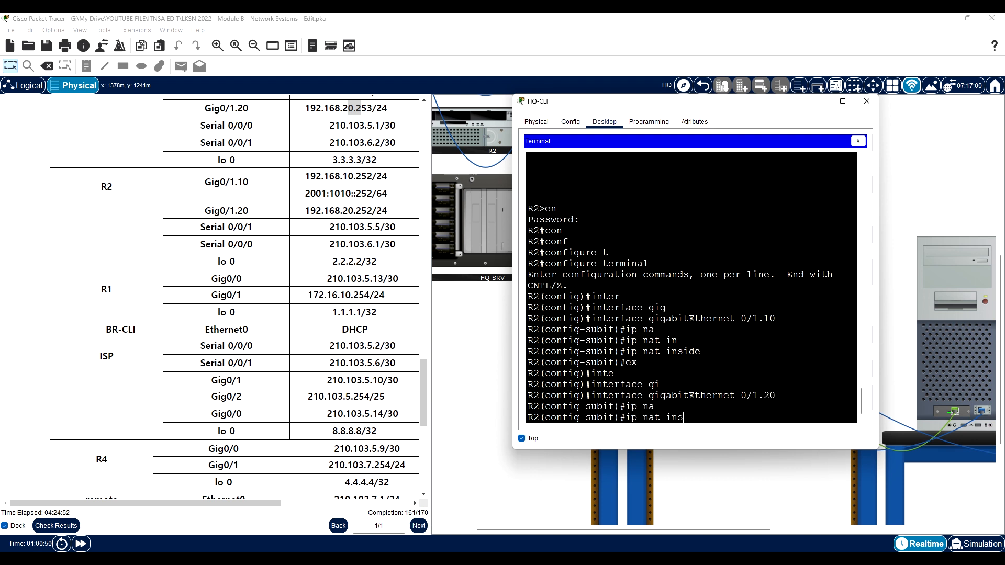
key(Tab)
key(Return)
text(ex)
key(Return)
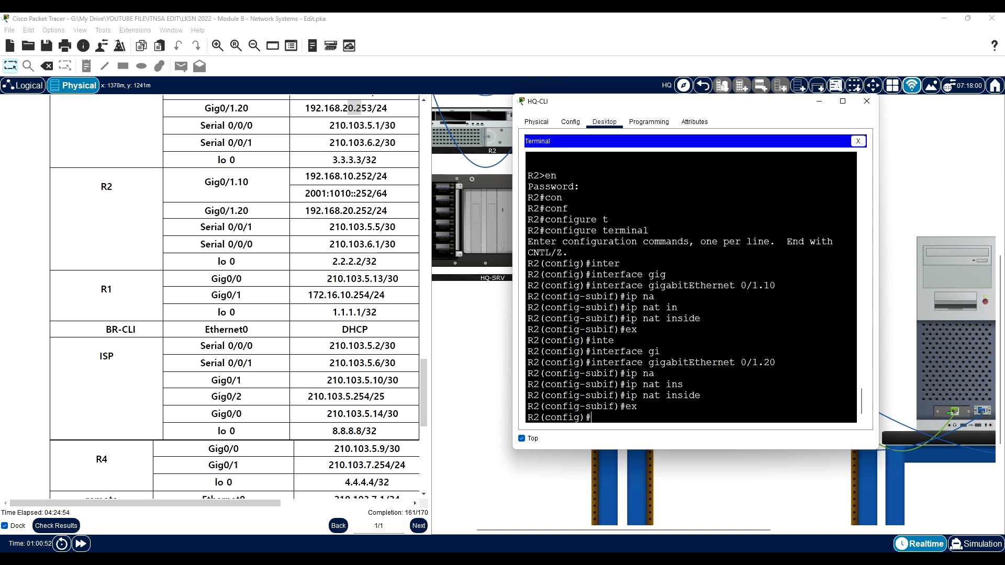
- Set R2's ISP-facing interface serial 0/0/1 as ip nat outside
text(inter)
key(Tab)
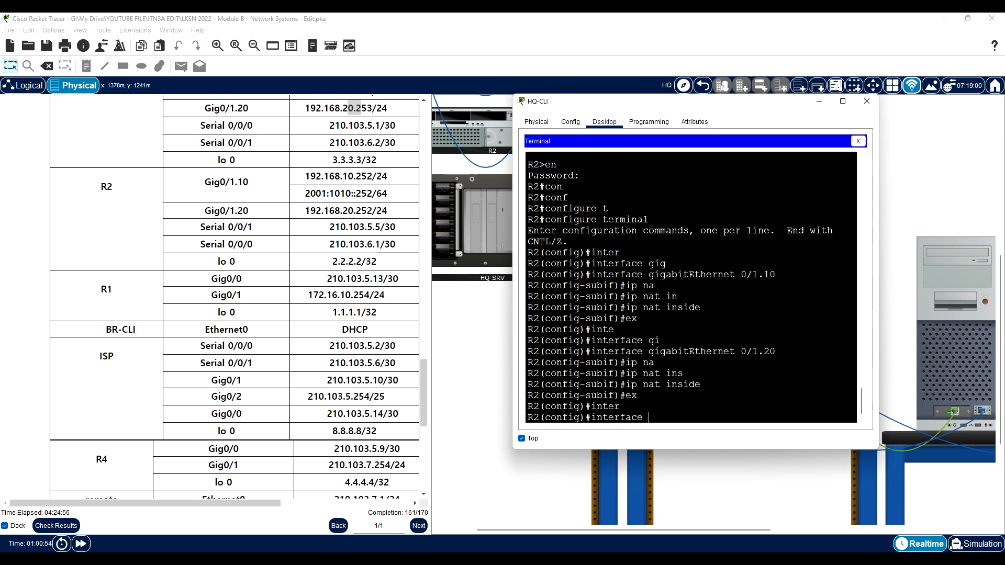
text(se)
key(Tab)
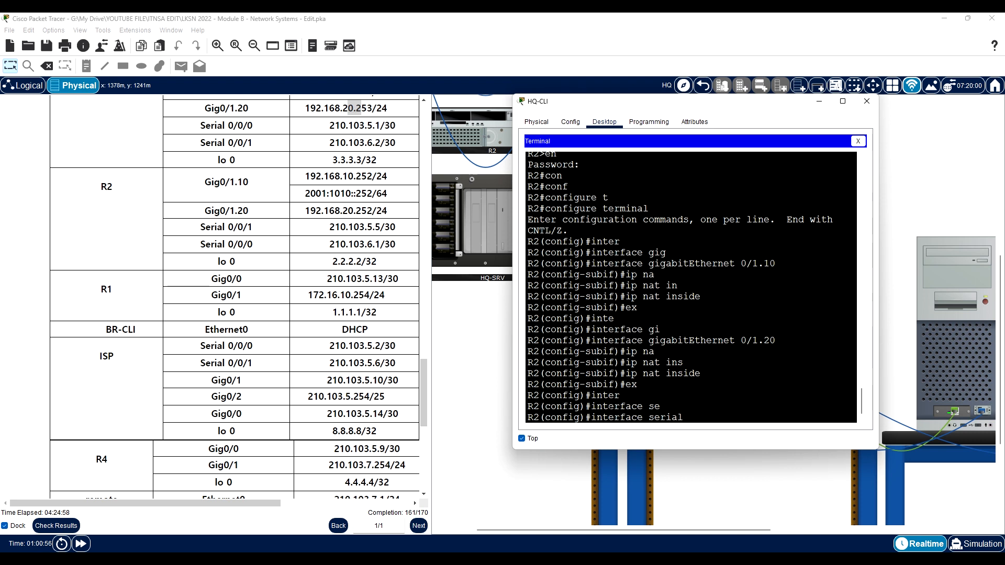
text(0/0/1)
key(Return)
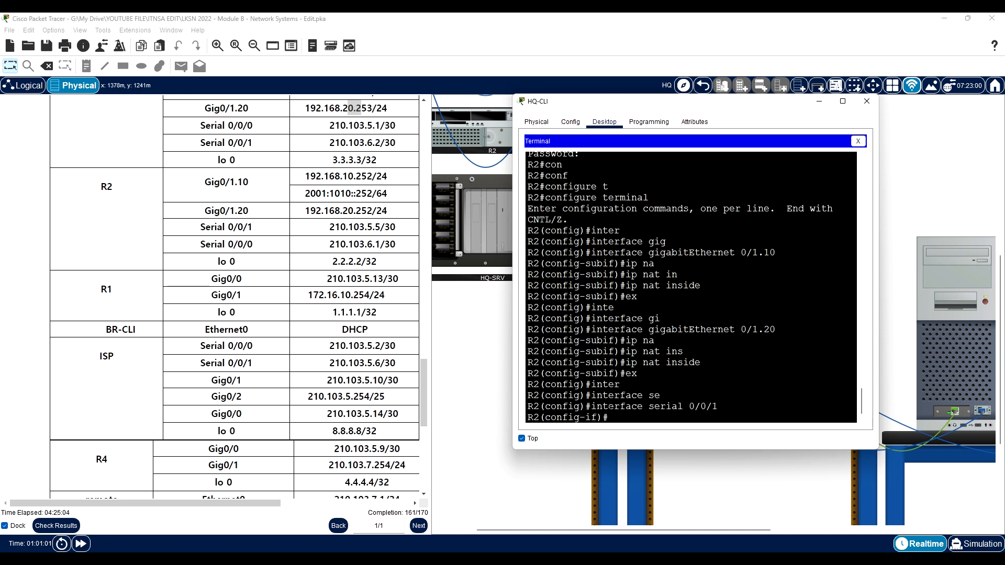
text(ip nat out)
key(Tab)
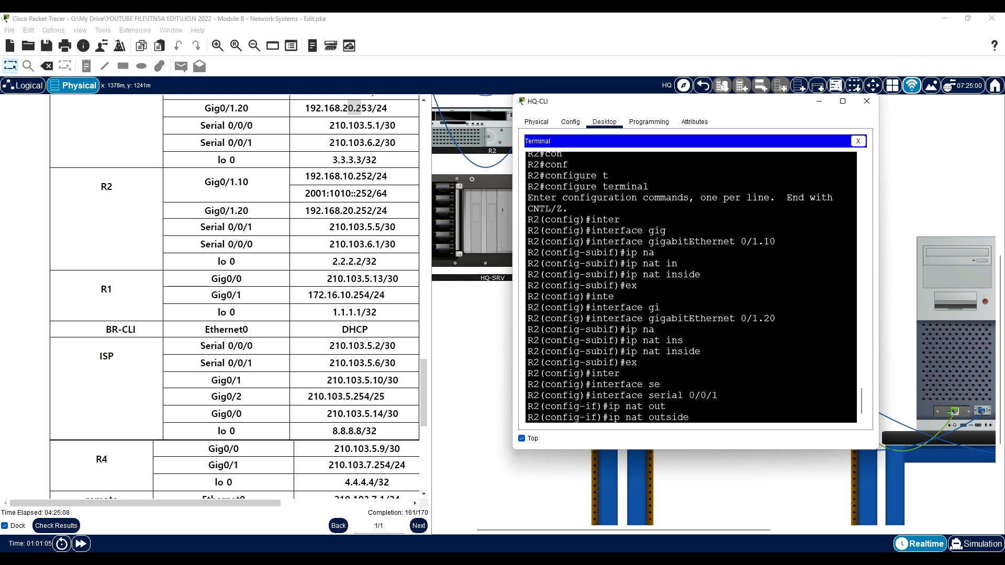
key(Return)
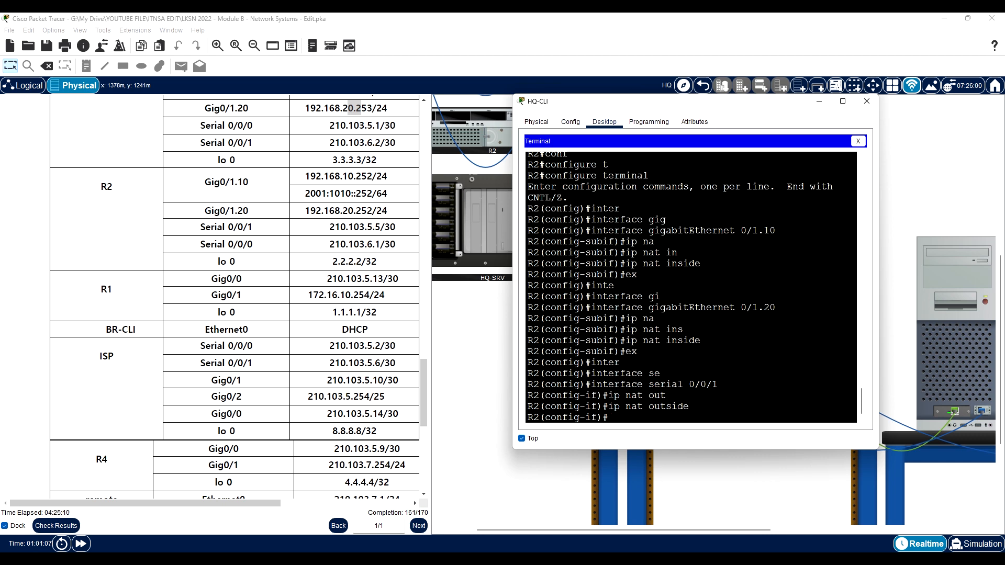
- Check the required ACL name in the PAT instructions and return R2 to global configuration mode
scroll(262, 350, up, 8)
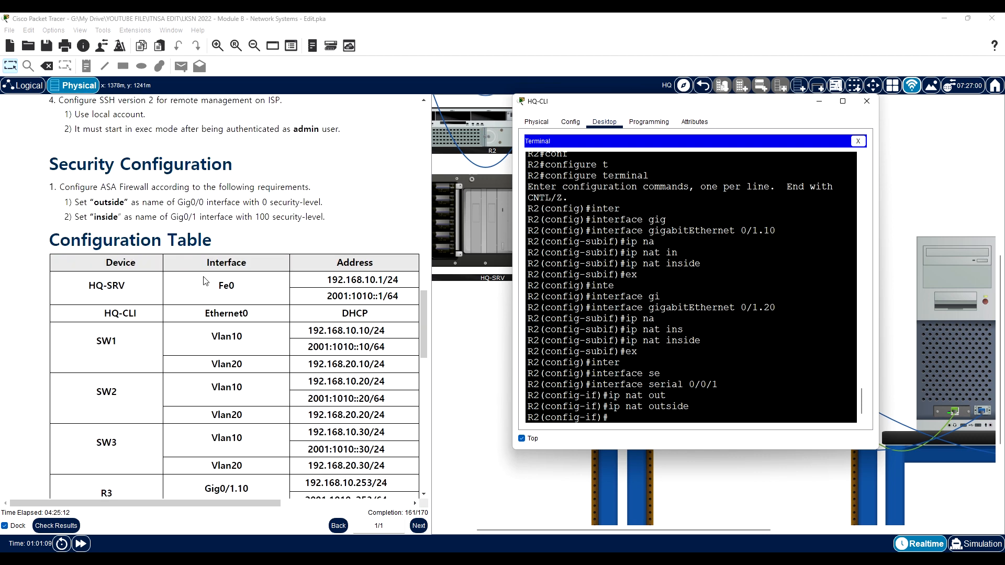
scroll(283, 303, up, 5)
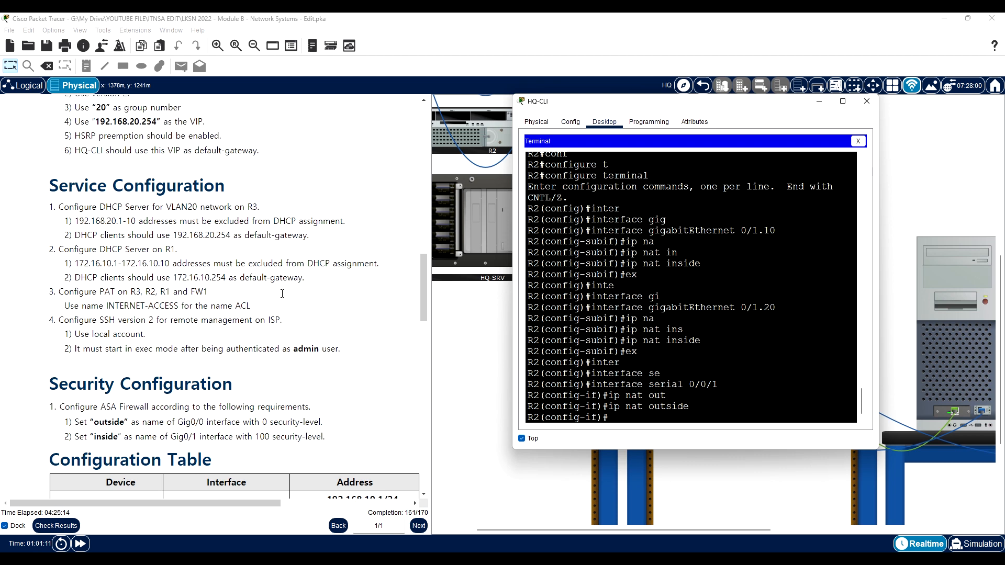
scroll(252, 288, up, 2)
scroll(230, 279, down, 2)
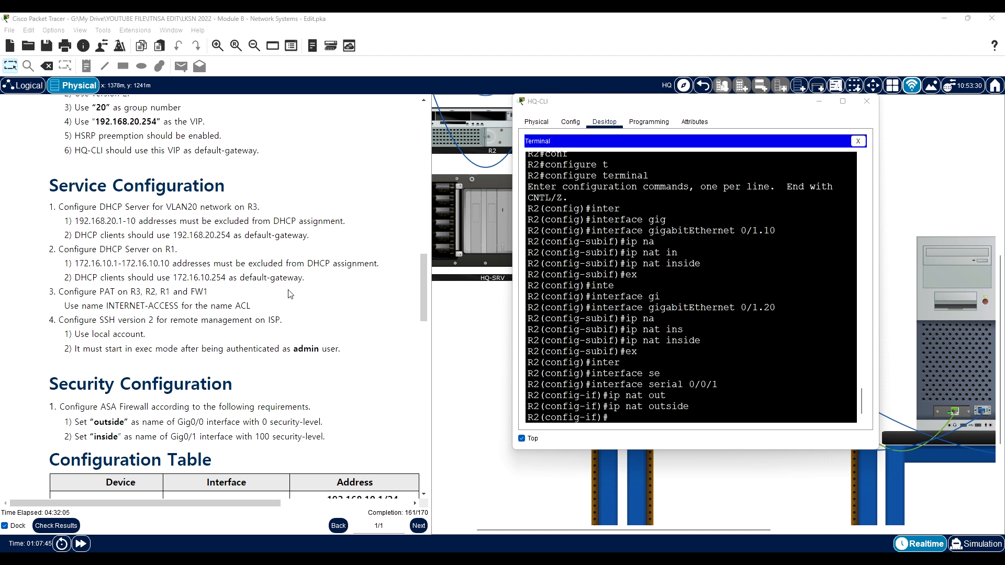
drag(141, 307, 167, 307)
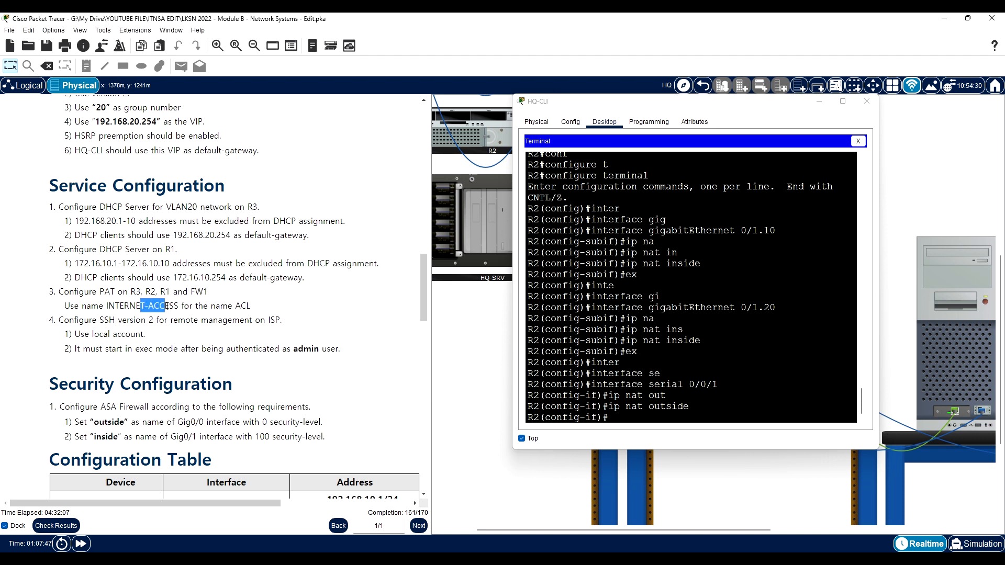
click(609, 417)
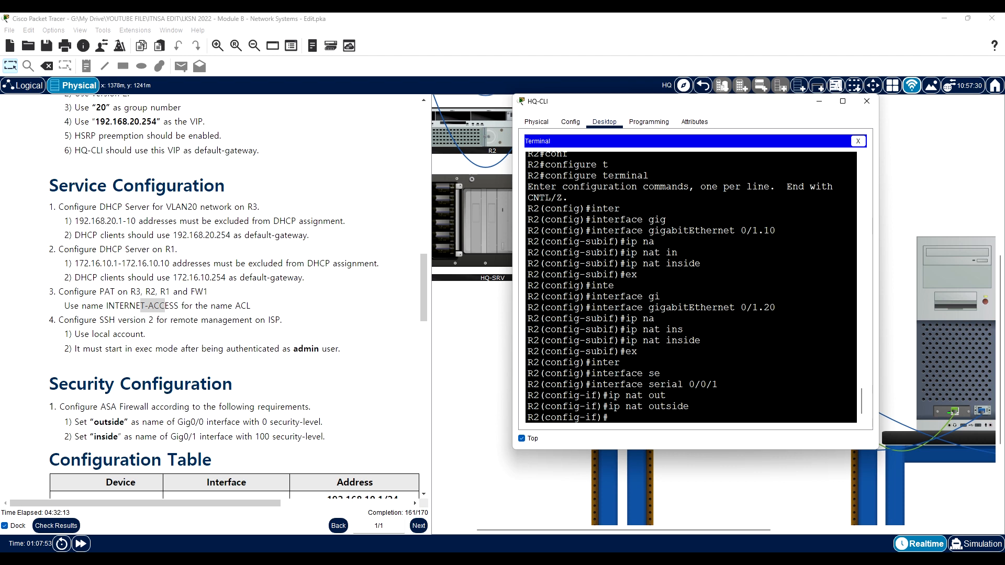
text(ex)
key(Return)
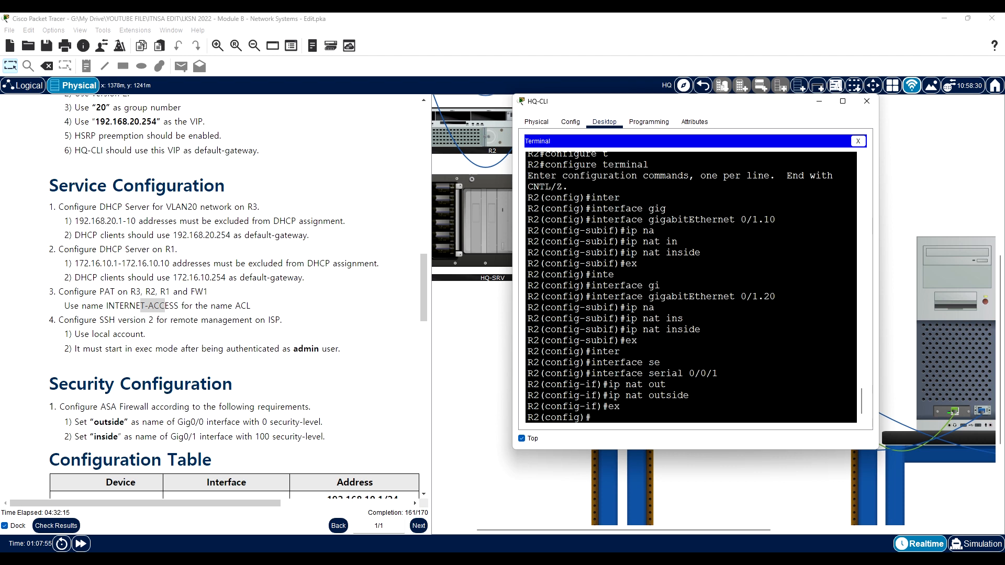
- Create a standard named IP access list INTERNET-ACCESS on R2, checking the available access list types
text(ip acc)
key(Tab)
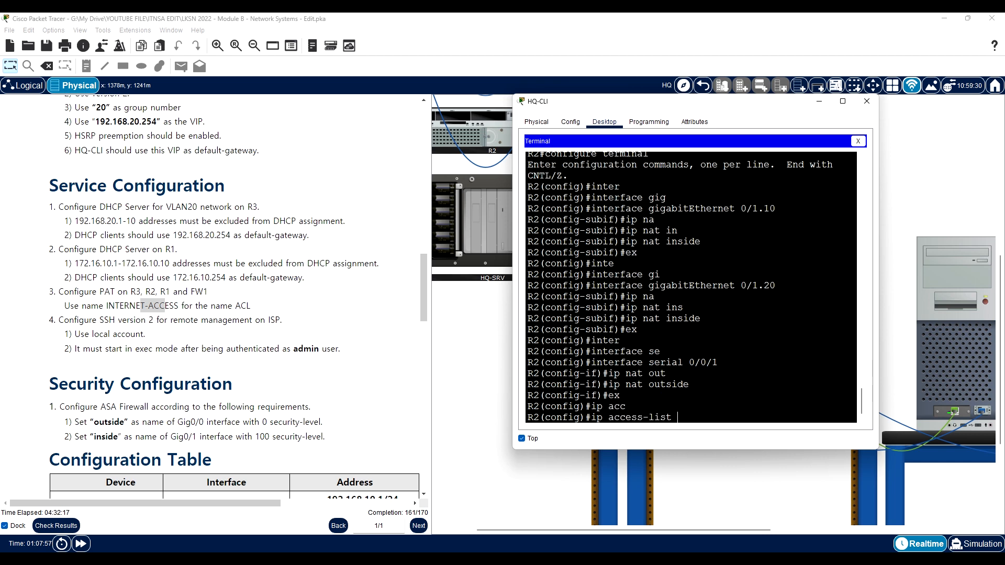
text(s)
key(Tab)
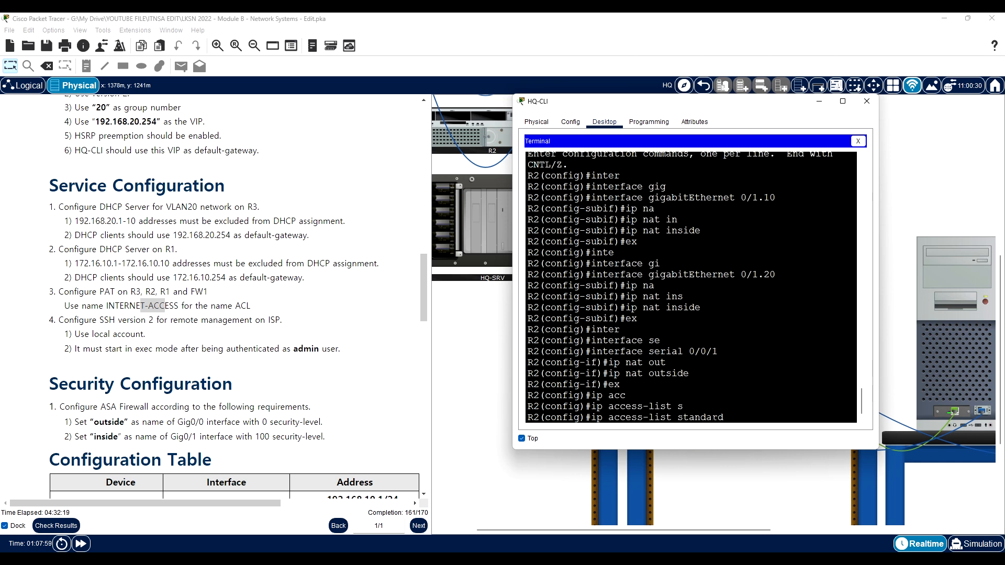
key(BackSpace)
key(BackSpace)
key(BackSpace)
key(BackSpace)
key(BackSpace)
key(BackSpace)
key(BackSpace)
key(BackSpace)
text(?)
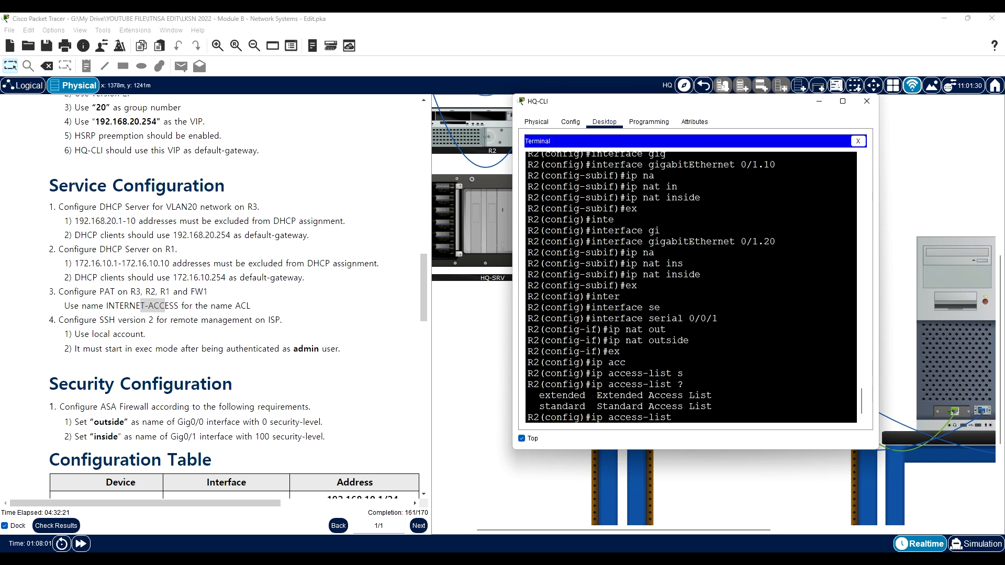
text(s)
key(Tab)
text(INTE)
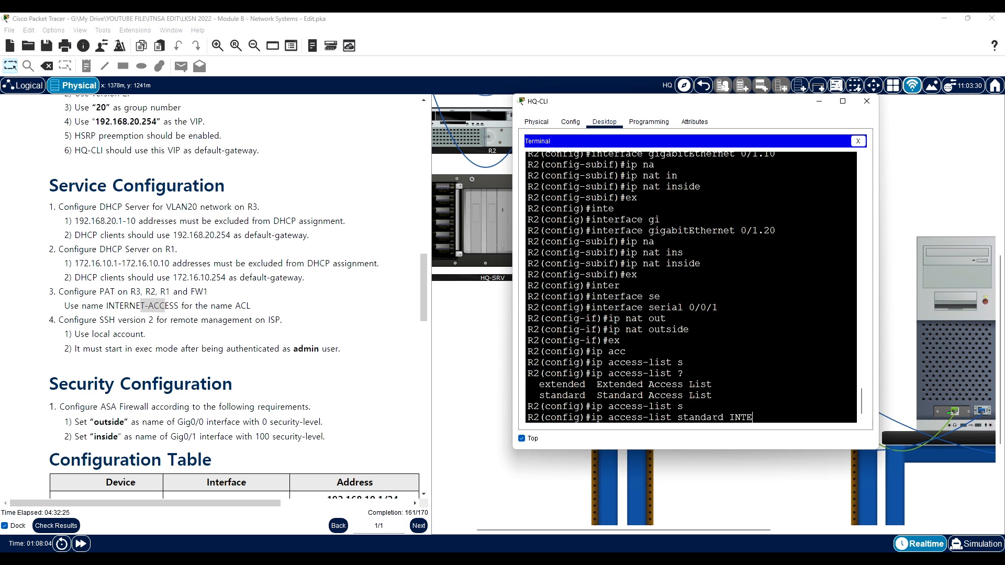
text(RNET-ACCESS)
key(Return)
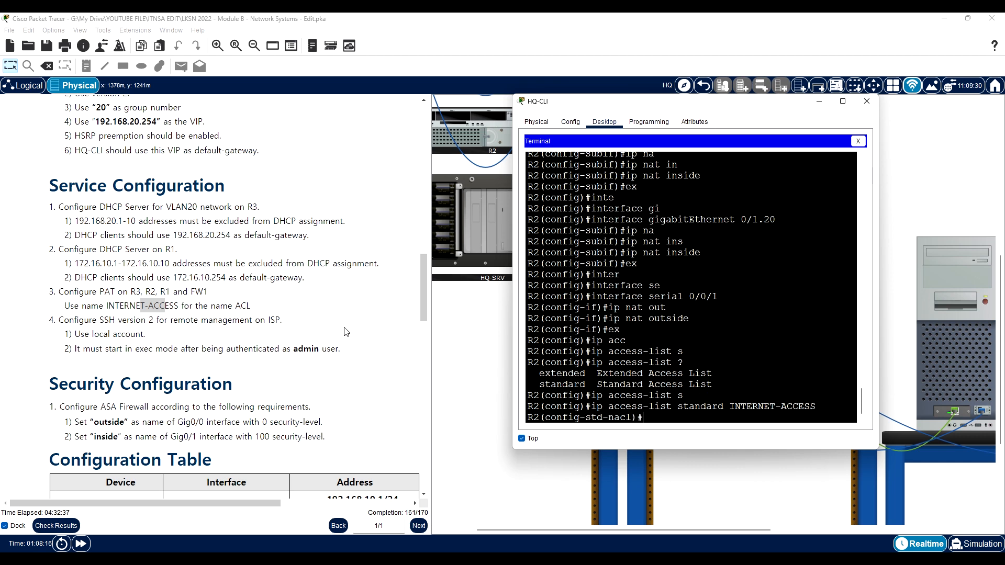
- Permit network 192.168.10.0 with wildcard mask 0.0.0.255 in the INTERNET-ACCESS list
scroll(302, 332, down, 12)
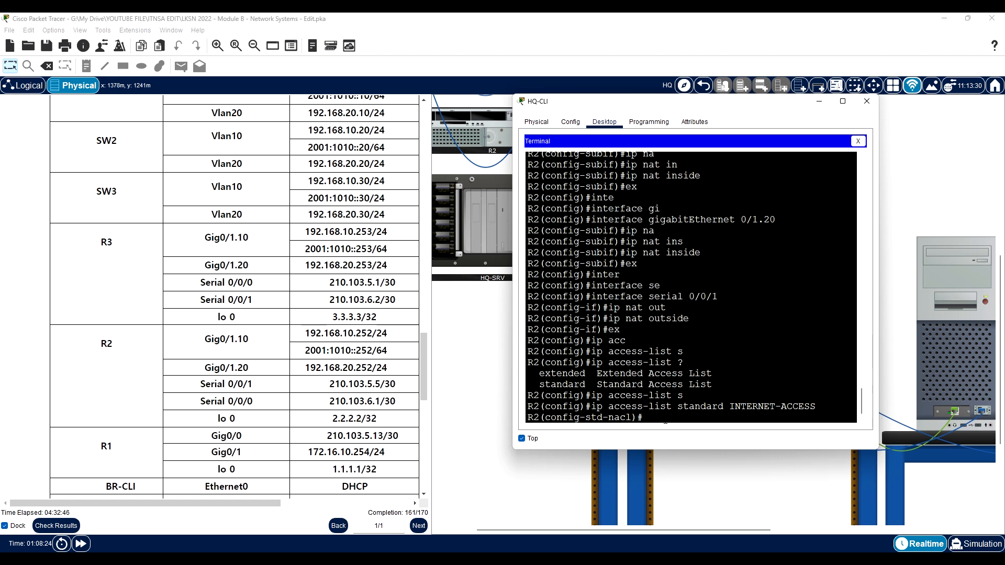
text(per)
key(Tab)
text(192.168)
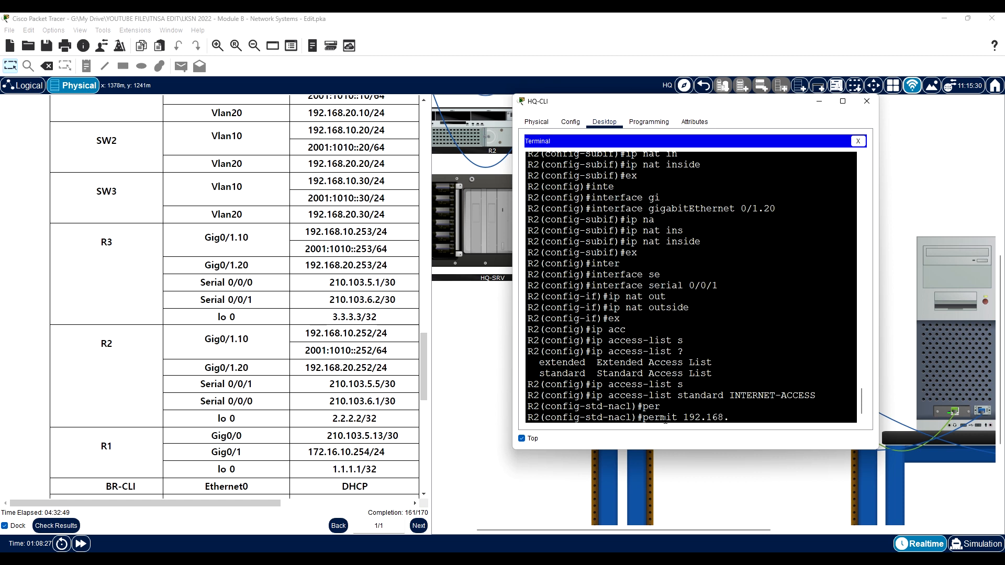
text(.10.0 0.0.0.255)
key(Return)
- Permit network 192.168.20.0 with wildcard mask 0.0.0.255 in the access list and return to global configuration mode
text(per)
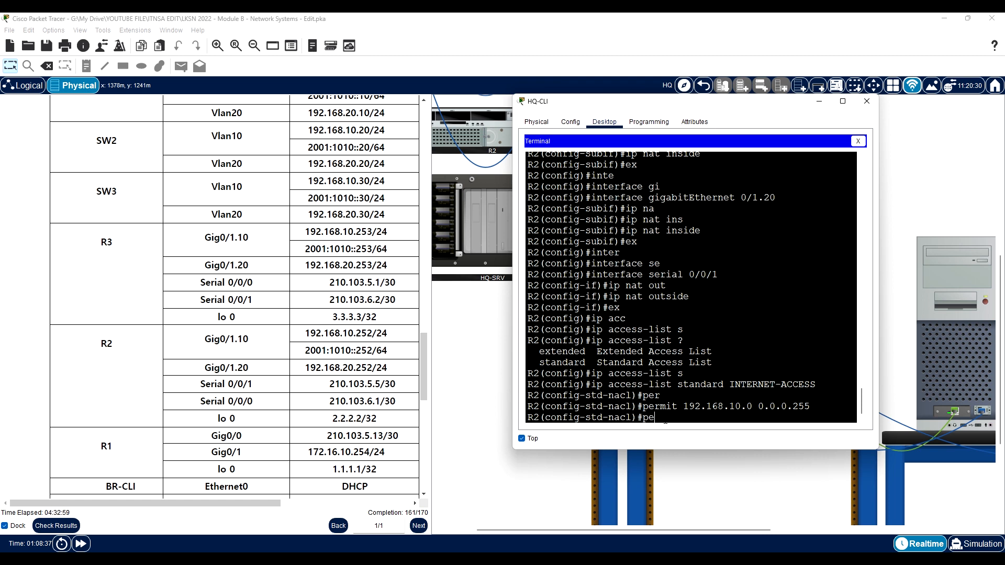
key(Tab)
text(19)
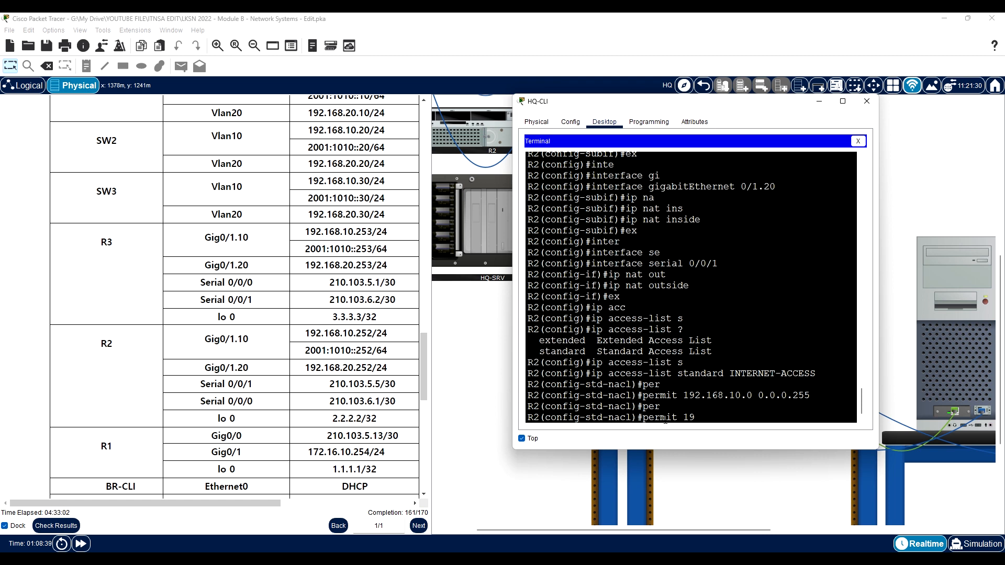
text(2.168.20.0 0.0.0.255)
key(Return)
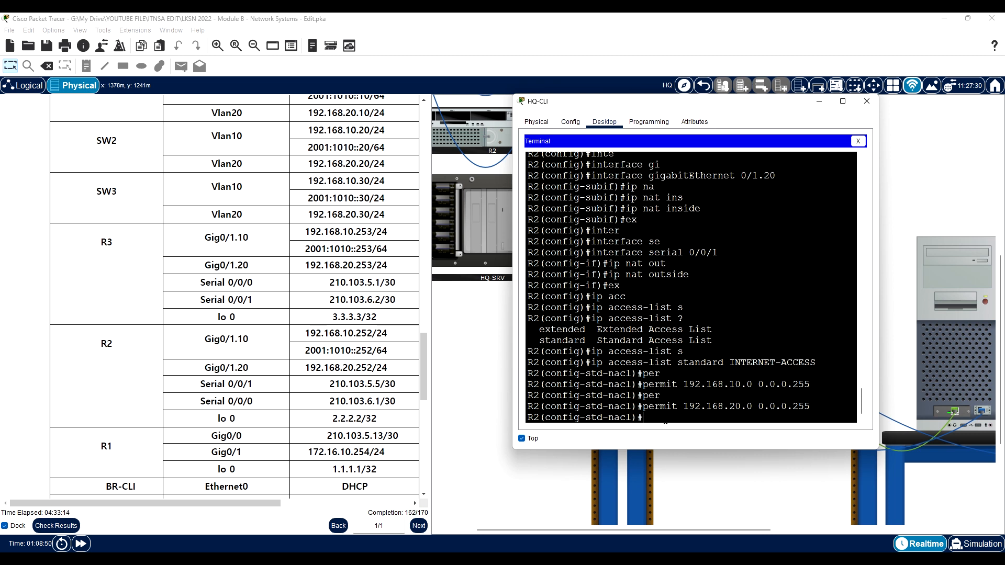
text(ex)
key(Return)
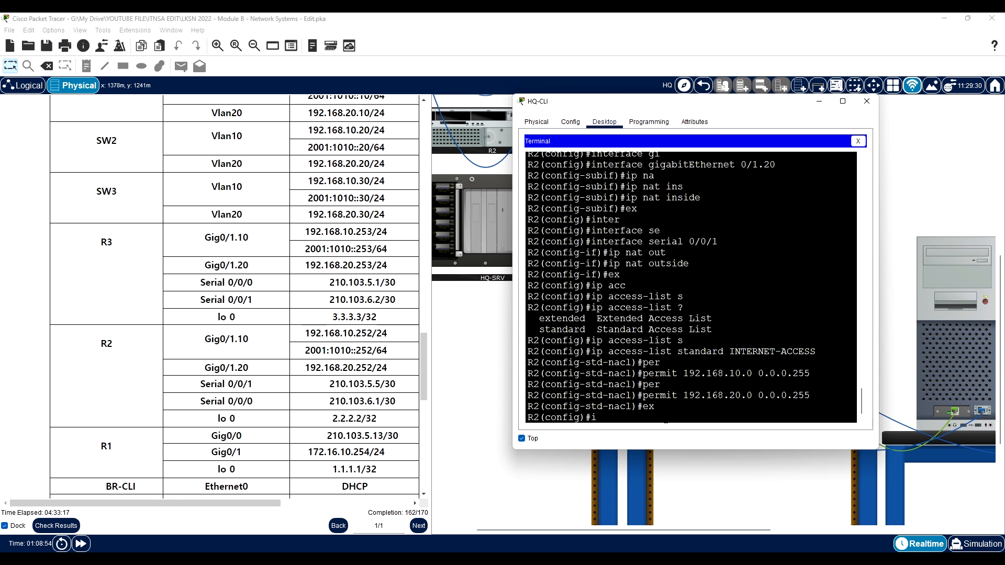
- Begin R2's translation rule with ip nat inside source list INTERNET-ACCESS and list the options that can follow
text(p na)
key(Tab)
text(i)
key(Tab)
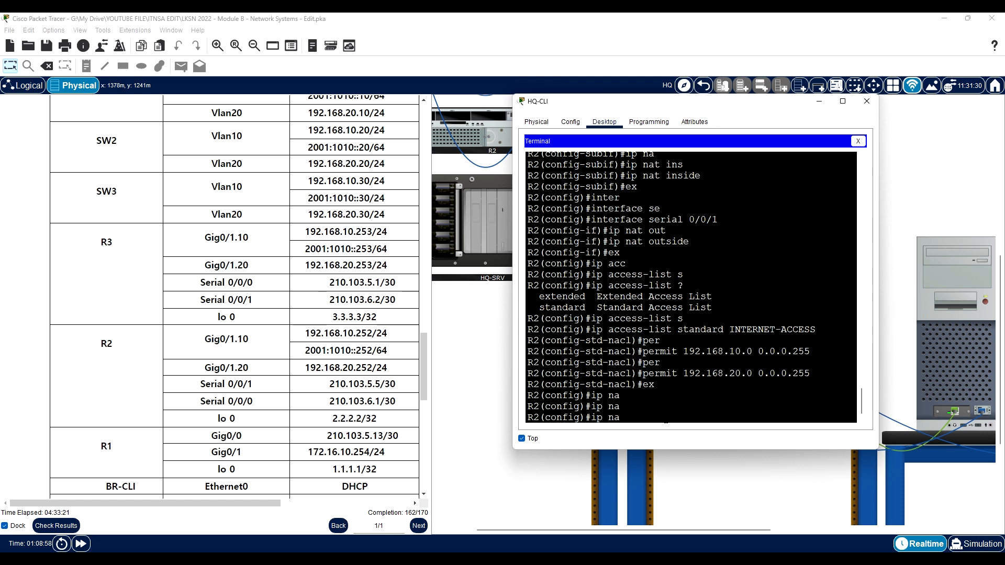
text(?)
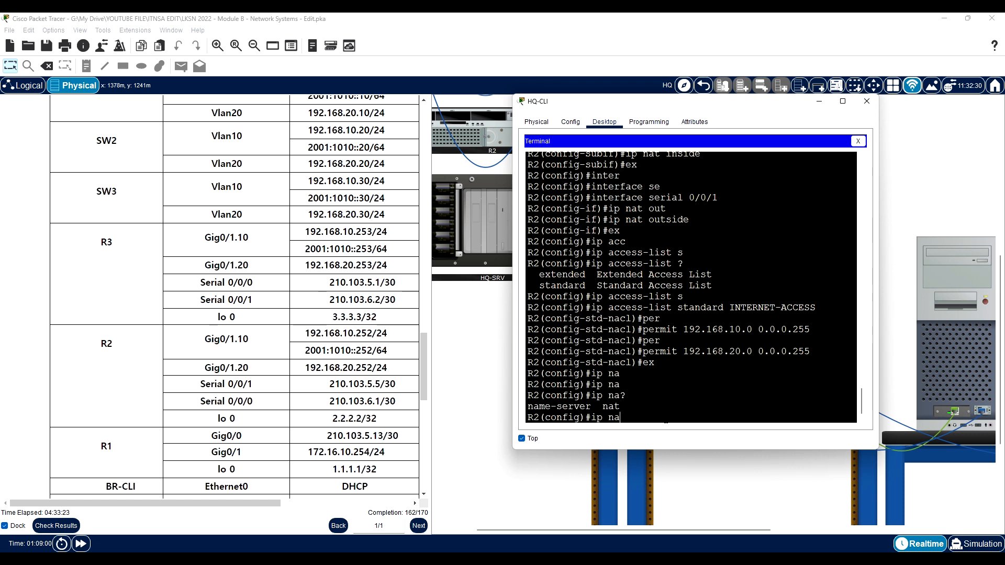
text(t in)
key(Tab)
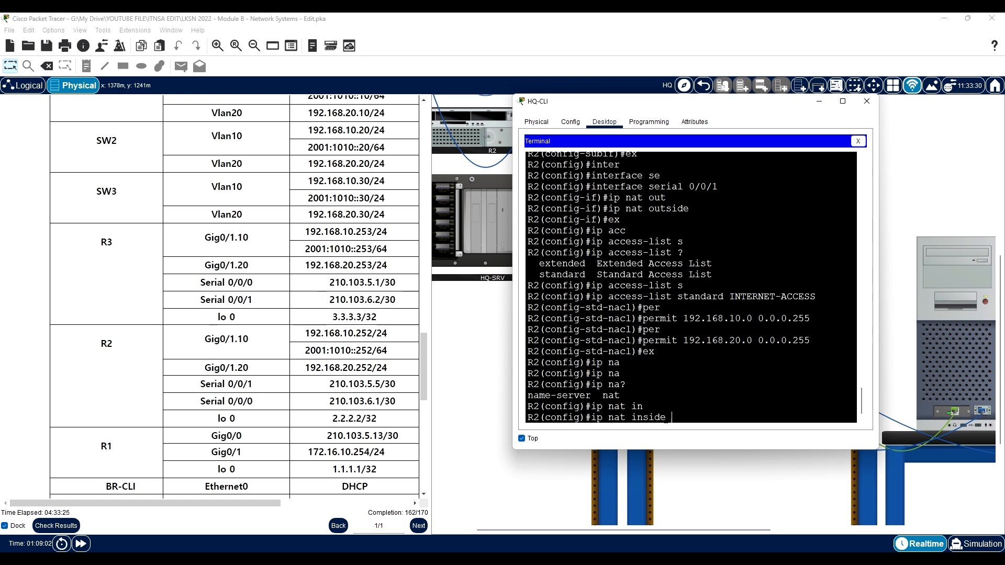
text(so)
key(Tab)
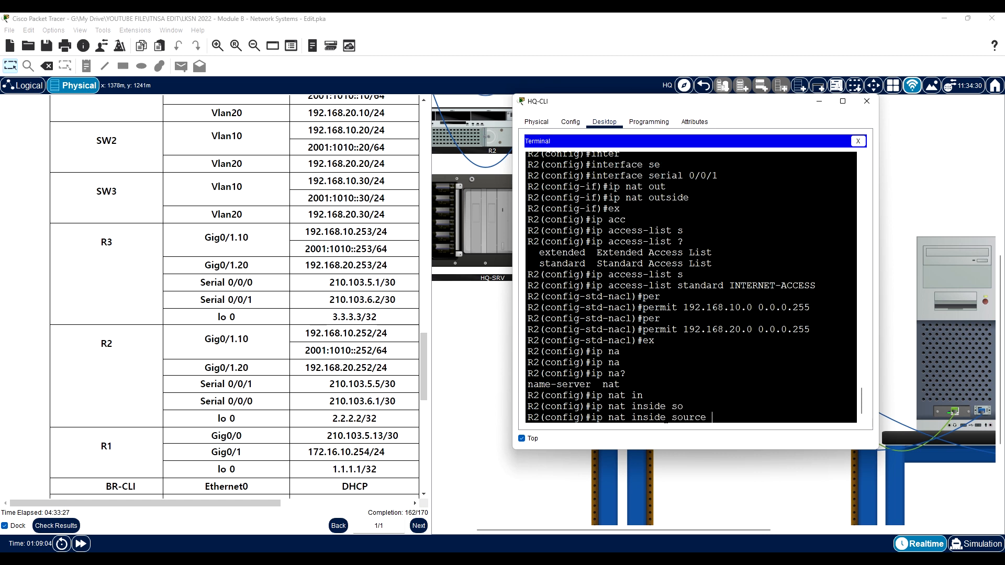
text(l)
key(Tab)
text(INTER)
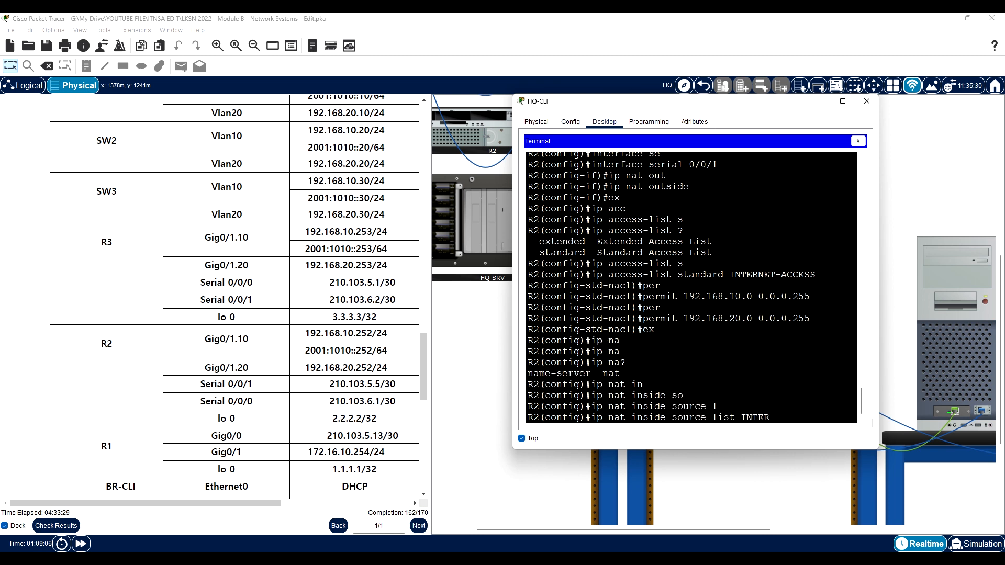
text(NET-ACCESS ?)
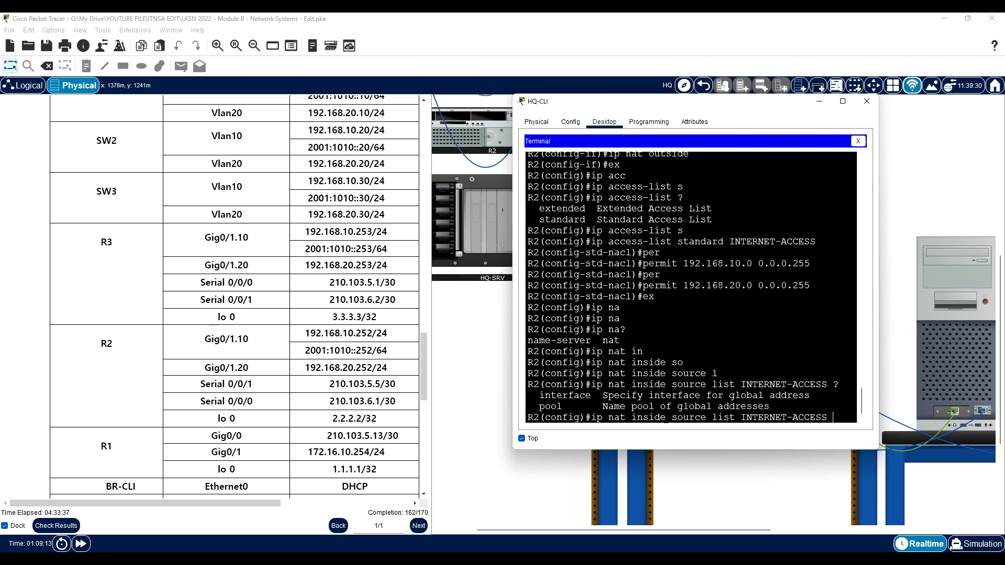
text(inte)
- Complete R2's inside source NAT rule for list INTERNET-ACCESS with interface serial 0/0/1 and overload
key(Tab)
text(se)
key(Tab)
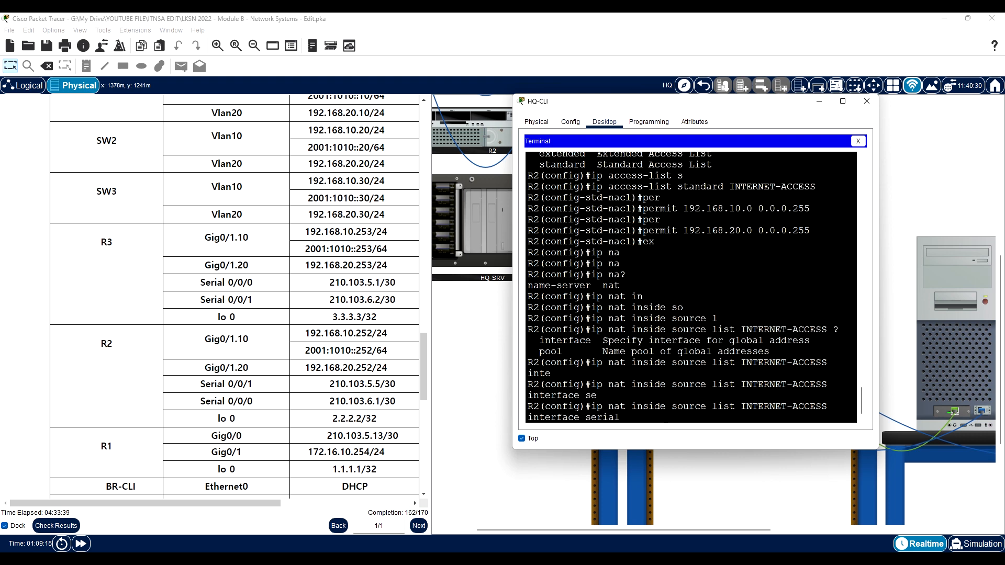
scroll(259, 454, down, 10)
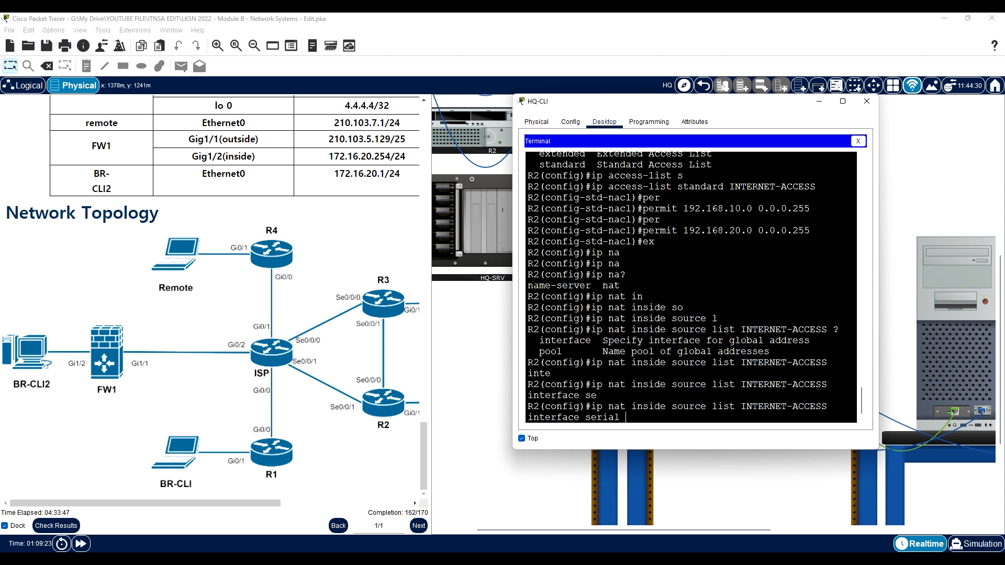
text(0/0/1 ov)
key(Tab)
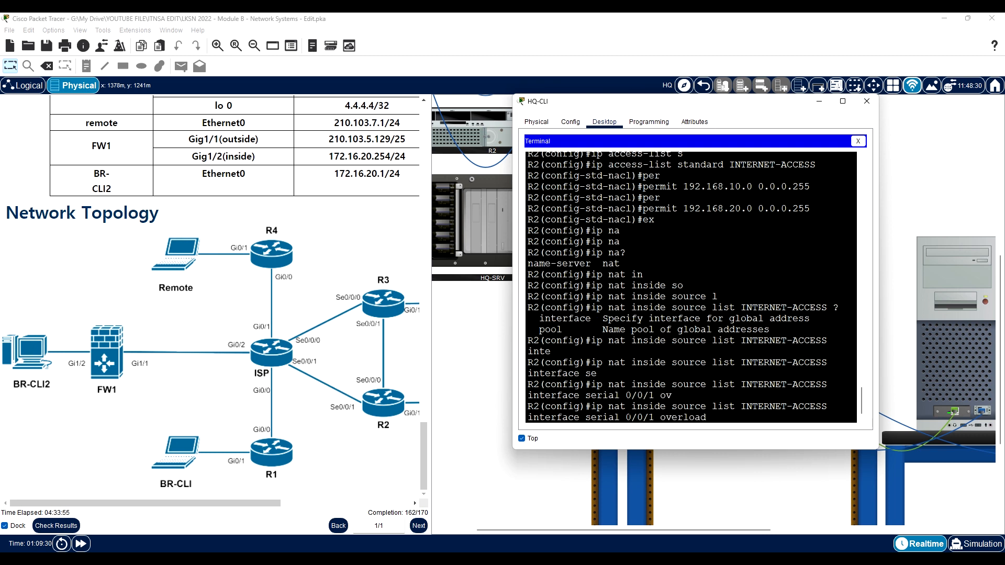
key(Return)
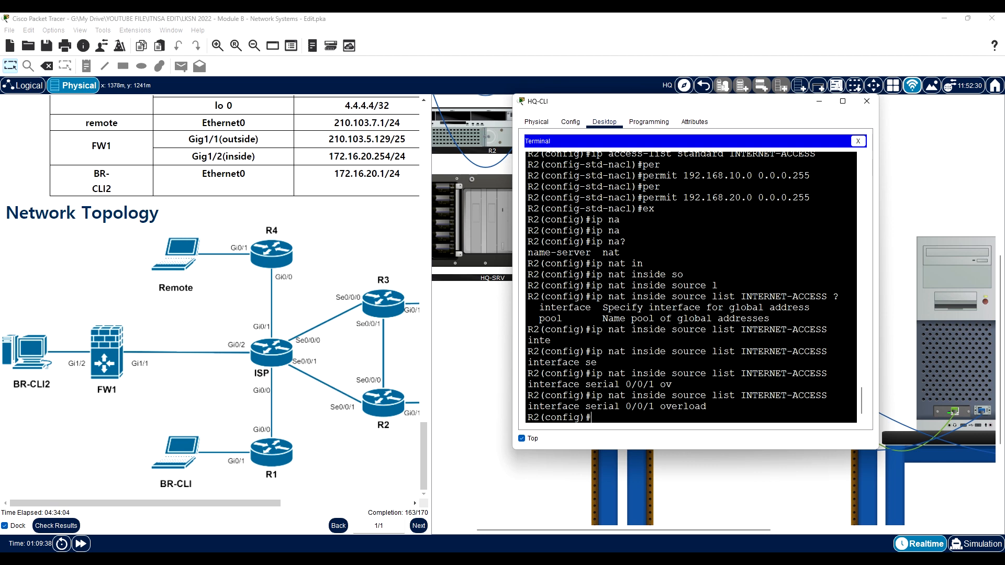
- Close the HQ-CLI session and open a terminal on BR-CLI2 at the BR site to reach R1's console
click(867, 101)
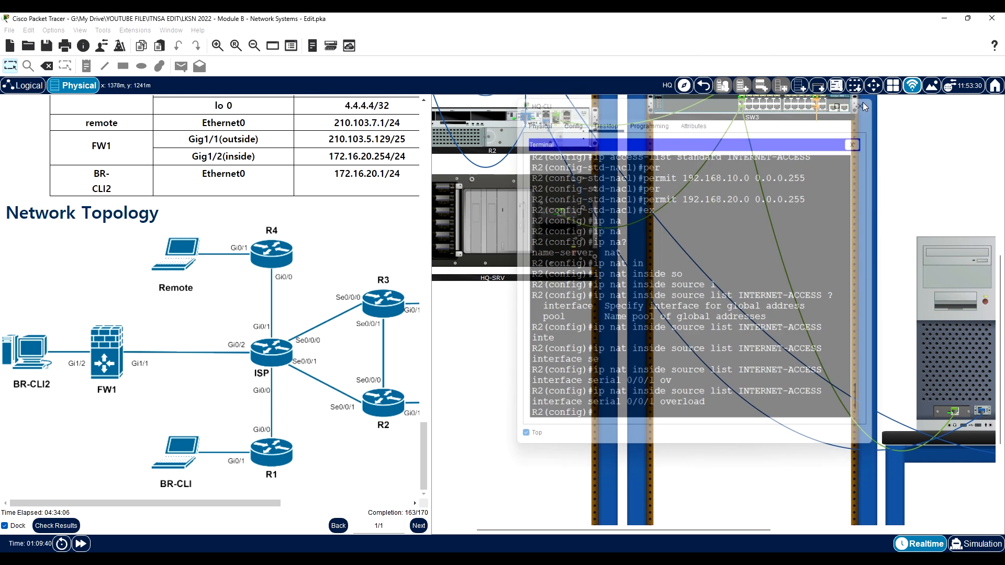
scroll(550, 198, up, 1)
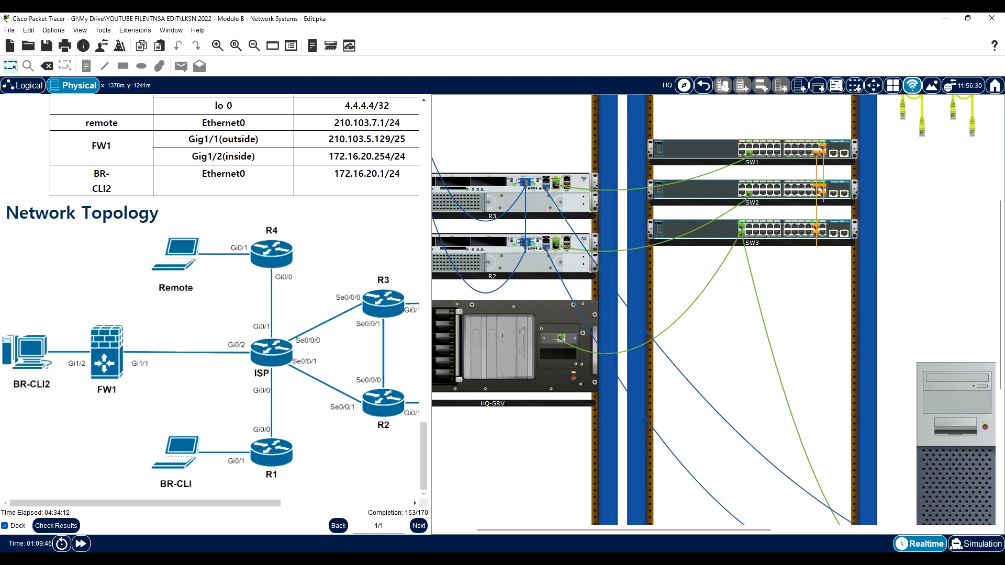
click(704, 85)
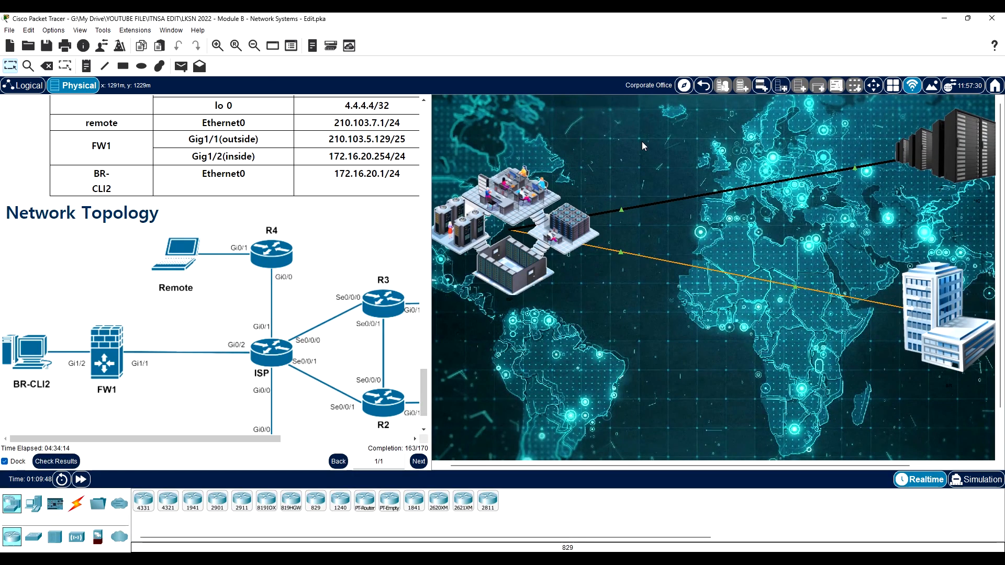
click(915, 302)
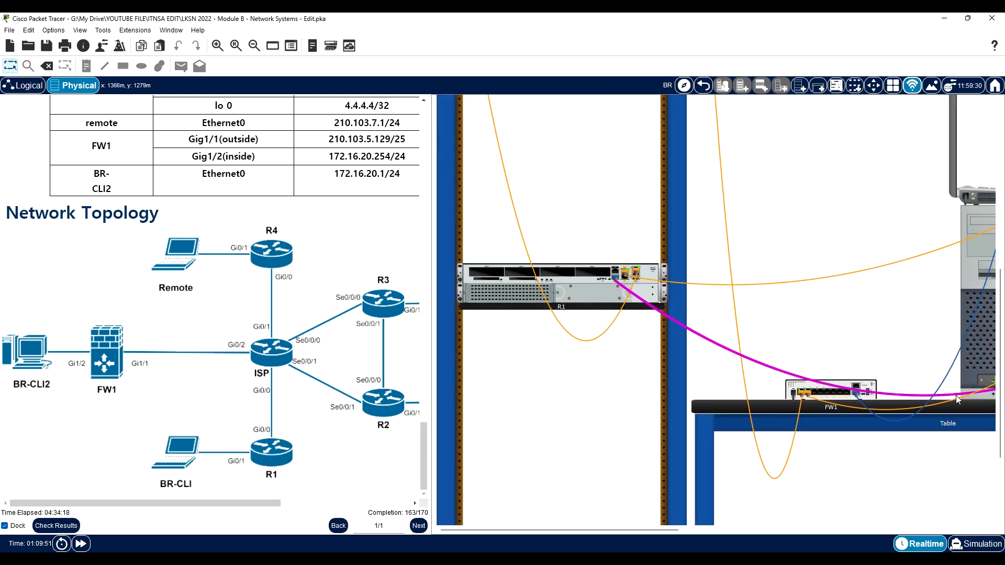
click(985, 349)
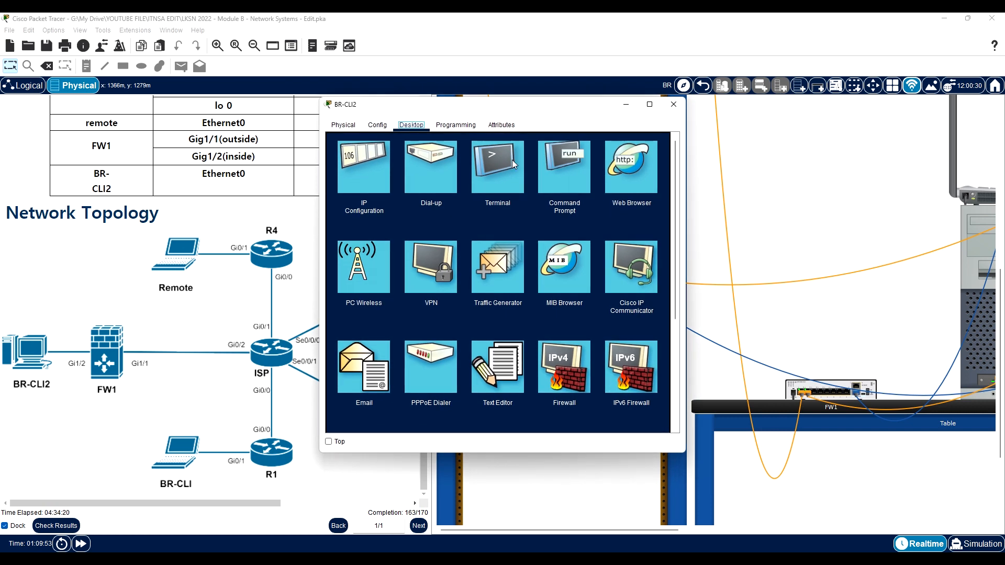
click(512, 160)
click(656, 251)
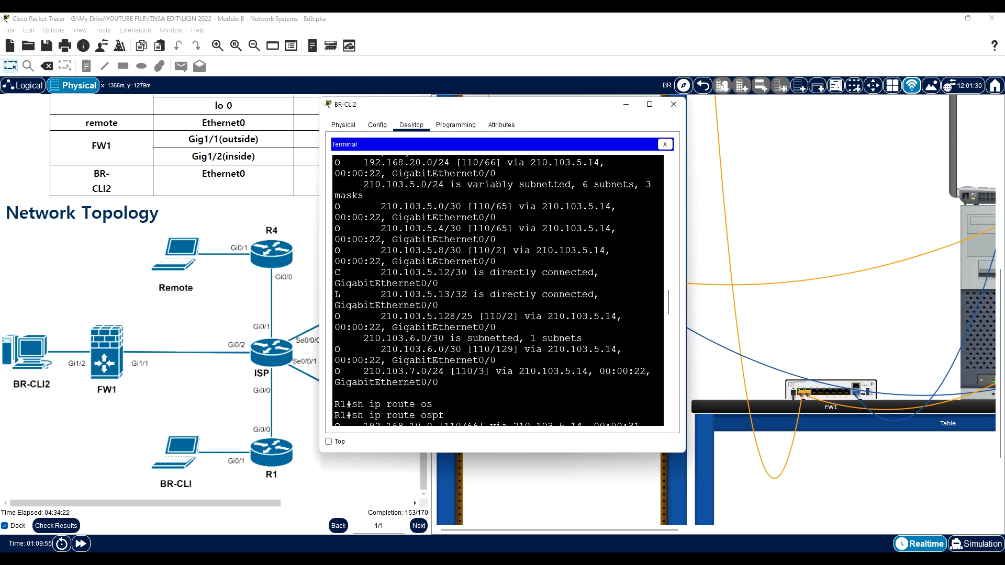
- Enter privileged mode on R1 with the enable password and start global configuration mode
key(Return)
text(en)
key(Return)
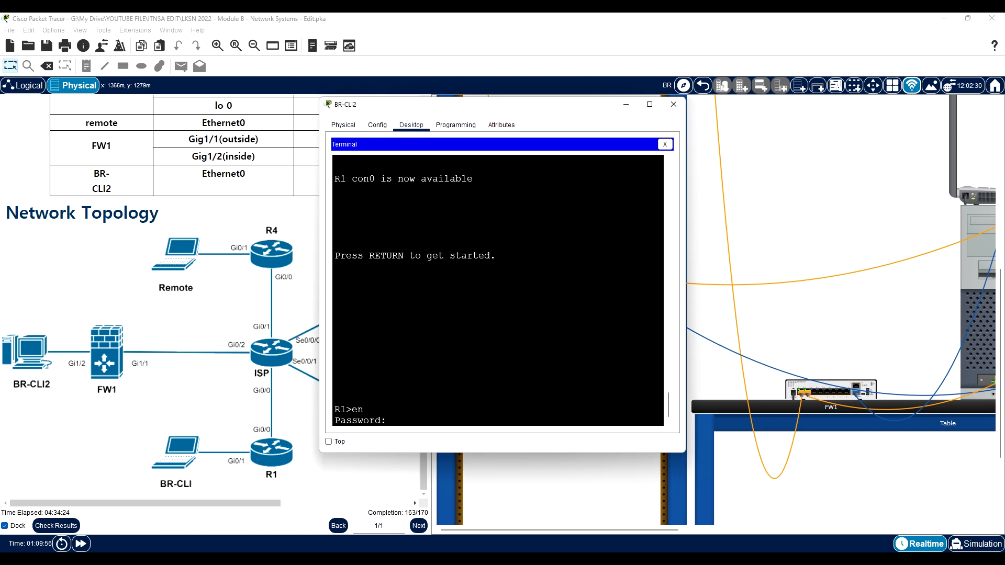
key(Return)
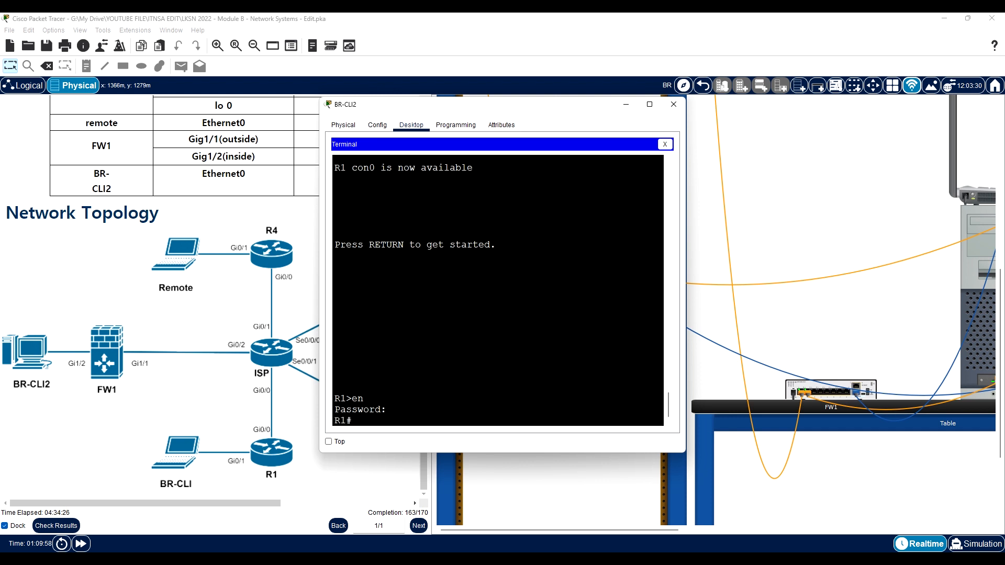
text(con)
key(Tab)
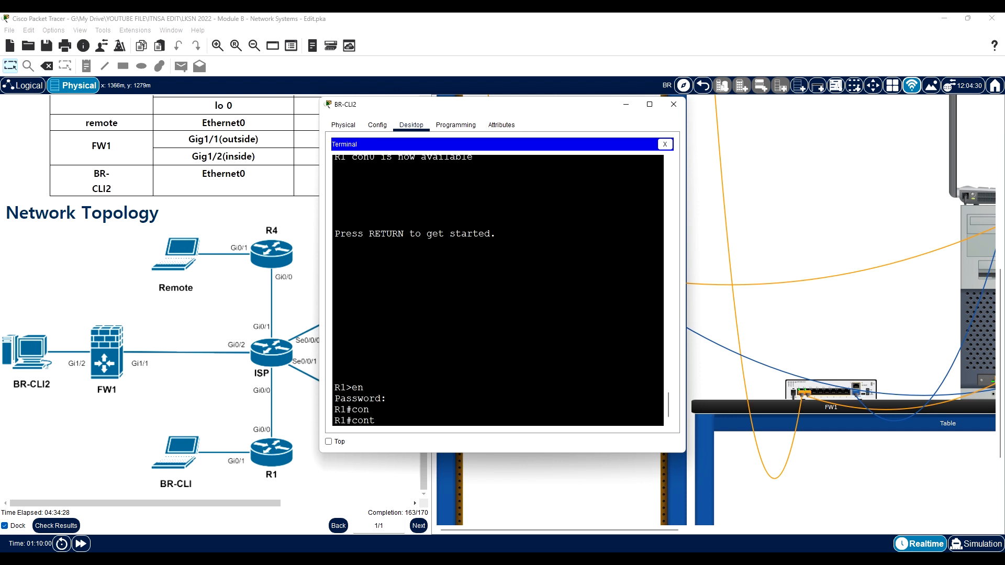
key(BackSpace)
text(f)
key(Tab)
text(t)
key(Tab)
key(Return)
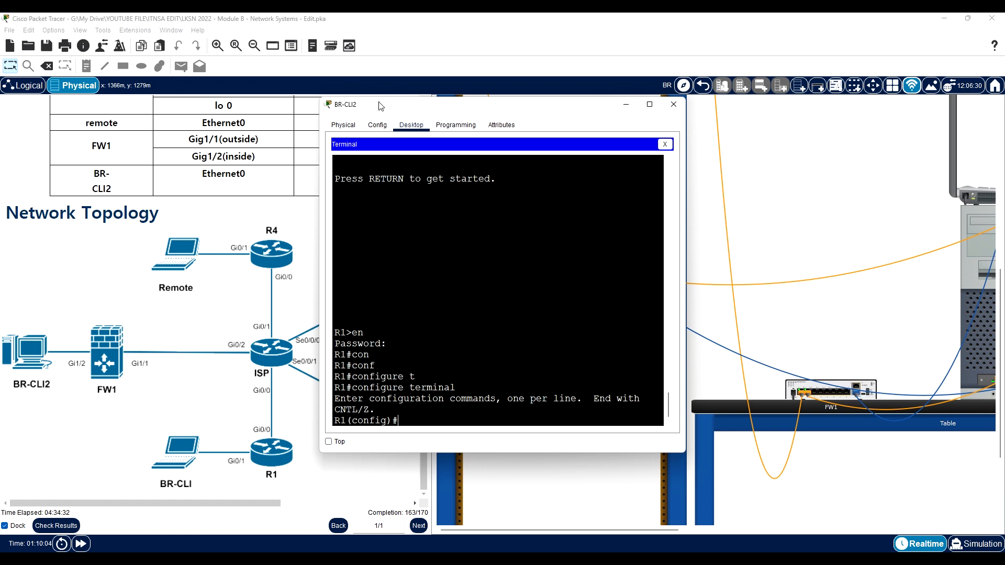
- Mark R1's interface gigabitEthernet 0/0 as NAT outside and return to global configuration mode
drag(382, 109, 545, 111)
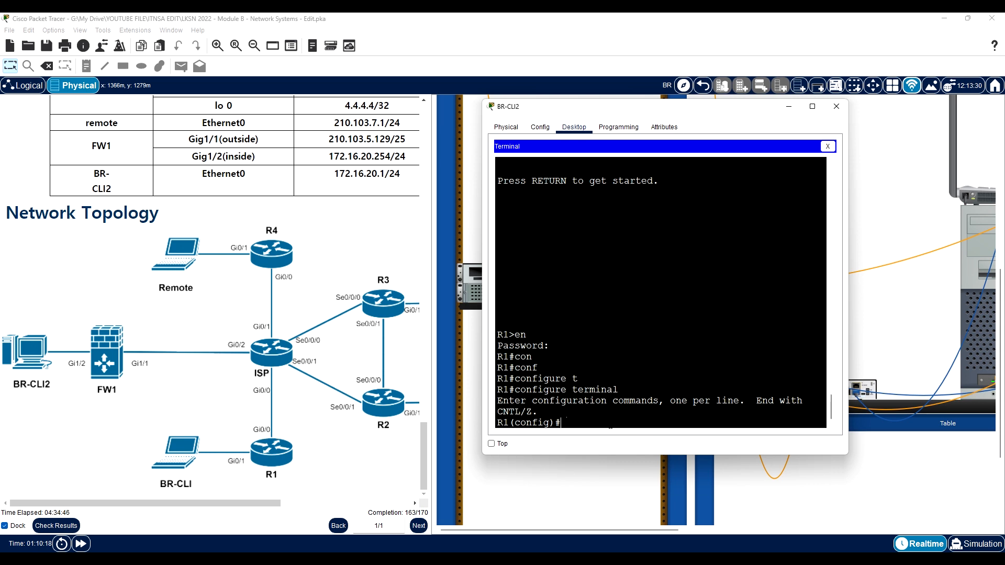
text(inter)
key(Tab)
text(gig)
key(Tab)
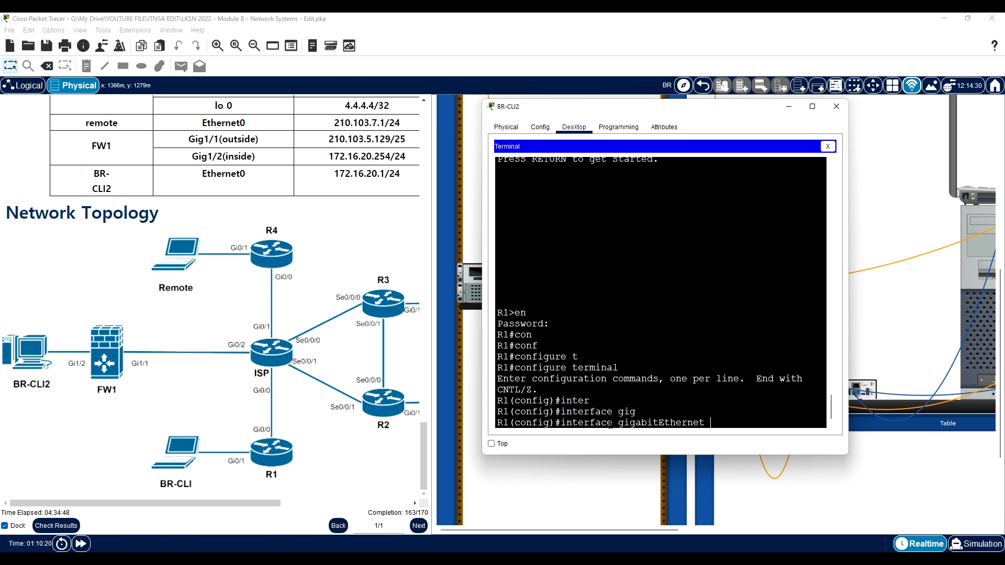
text(0/0)
key(Return)
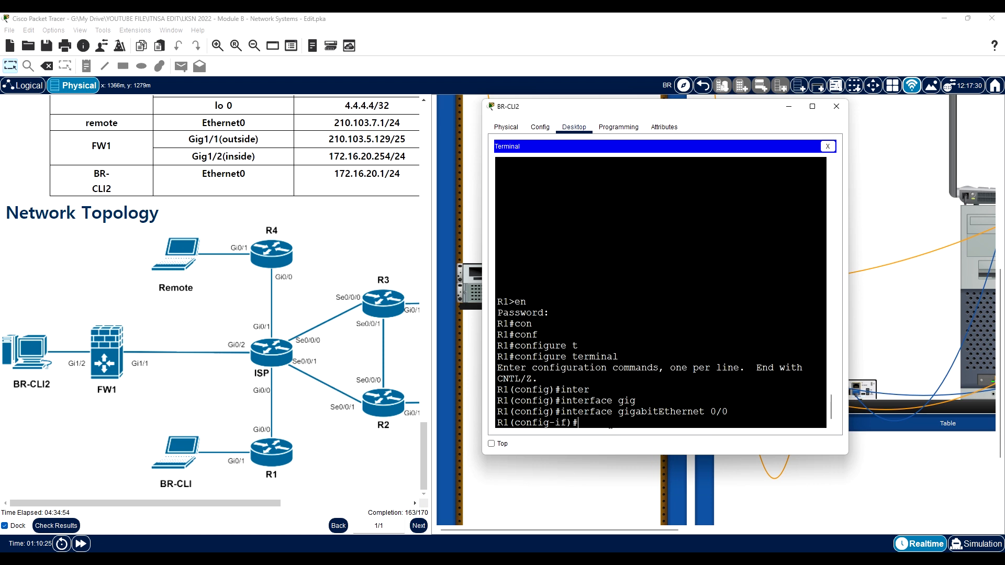
text(ip na)
key(Tab)
text(ou)
key(Tab)
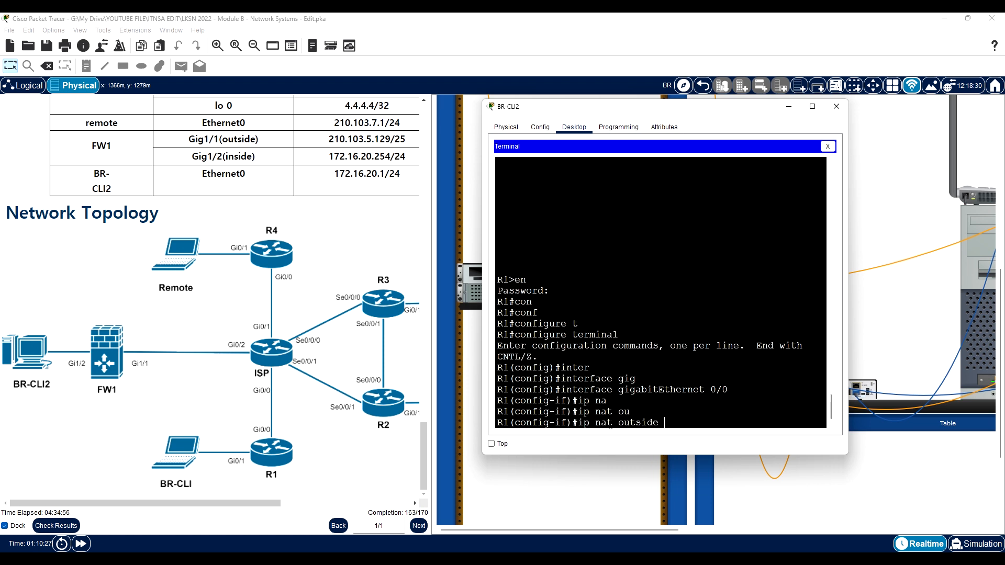
key(Return)
text(ex)
key(Return)
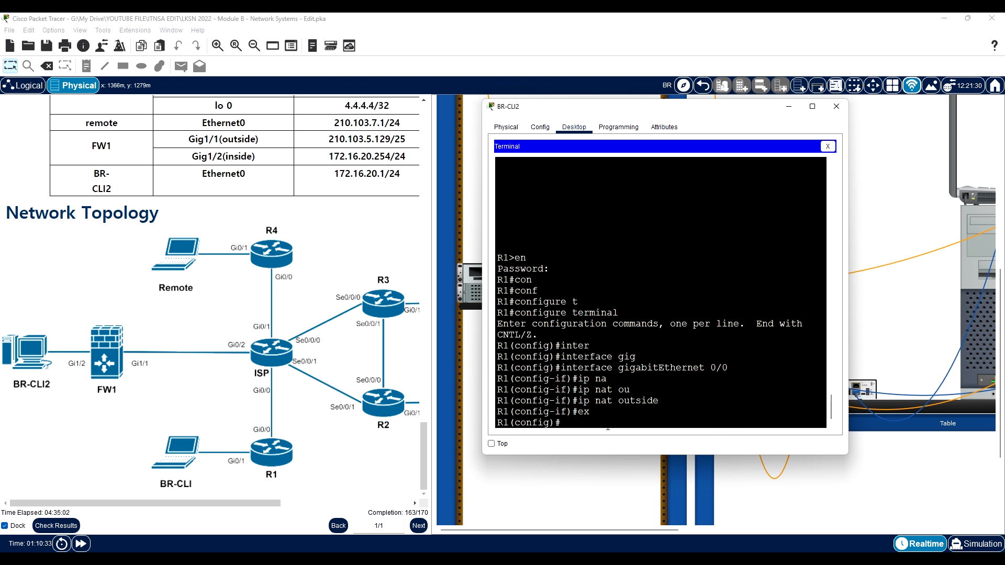
- Mark R1's interface gigabitEthernet 0/1 as NAT inside, review the addressing table, and exit to global configuration mode
text(inter)
key(Tab)
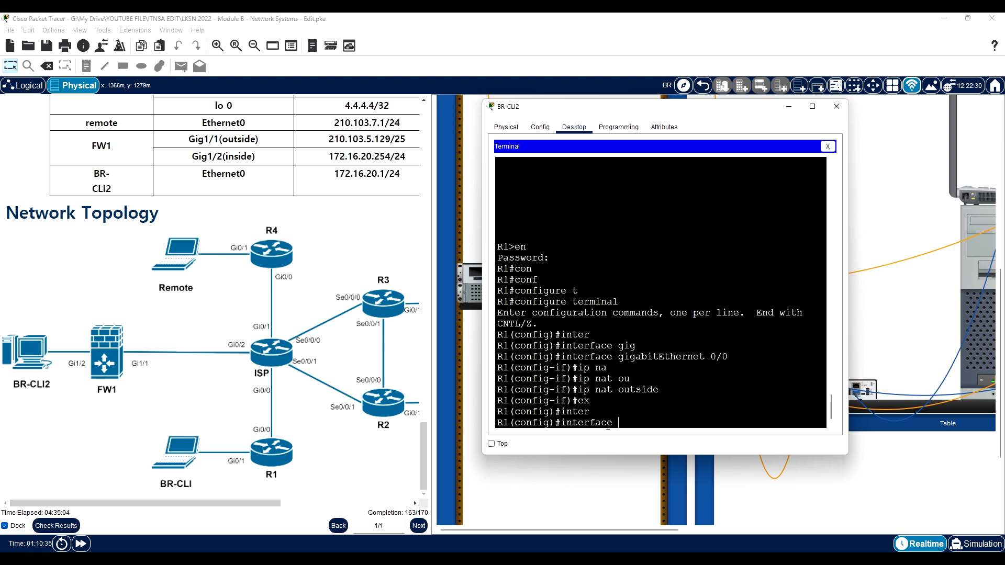
text(gig)
key(Tab)
text(0/1)
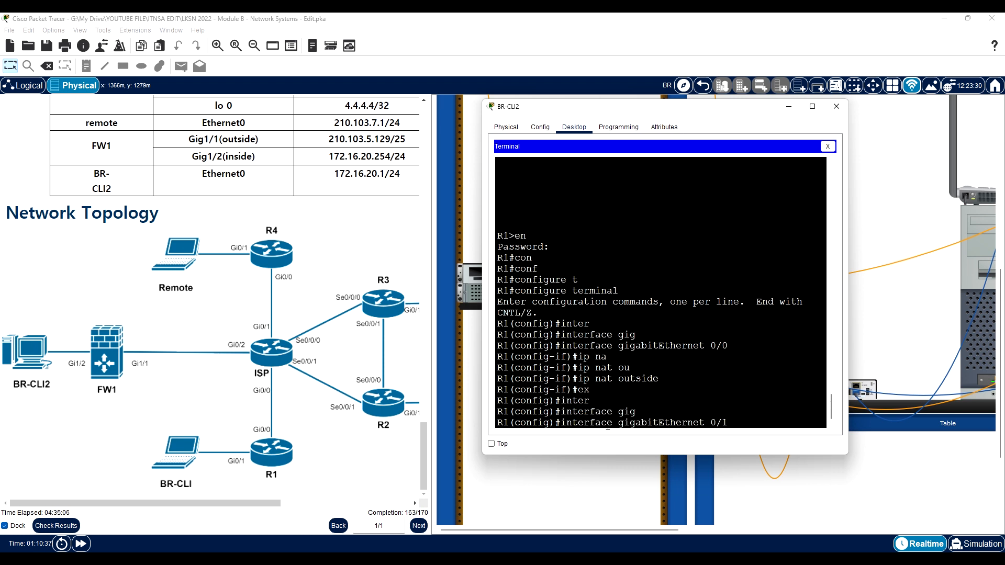
key(Return)
text(ip na)
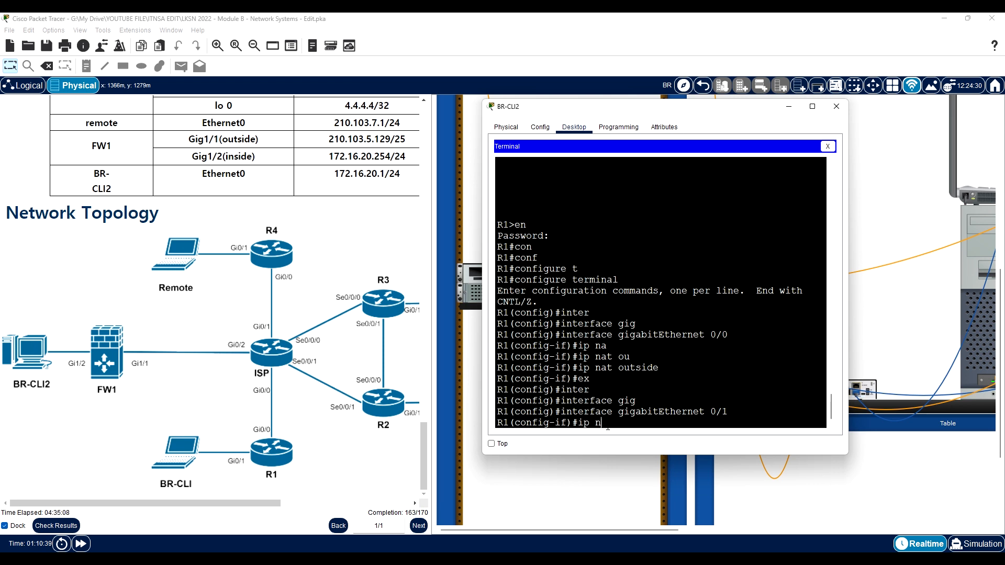
key(Tab)
text(ins)
key(Tab)
key(Return)
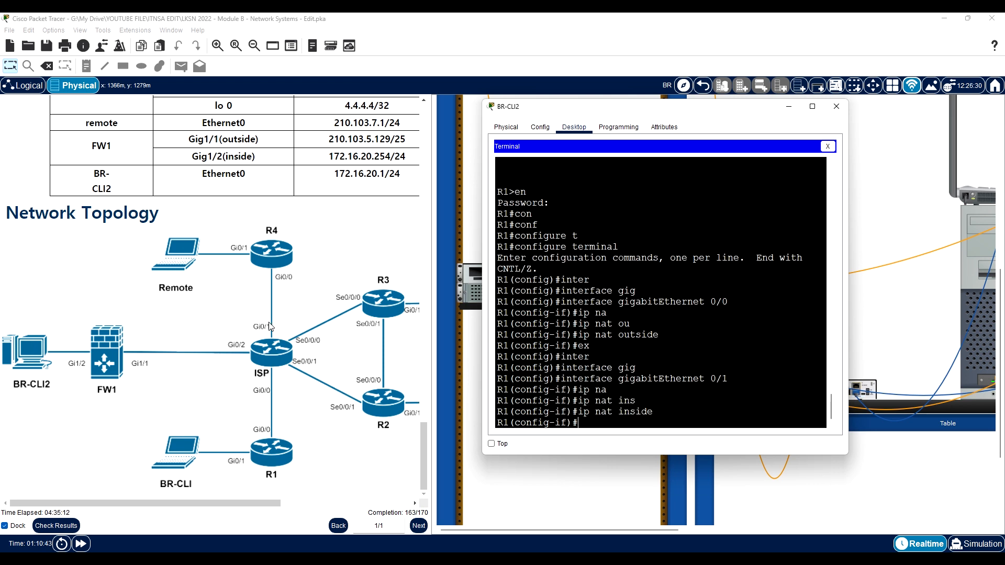
scroll(271, 326, up, 15)
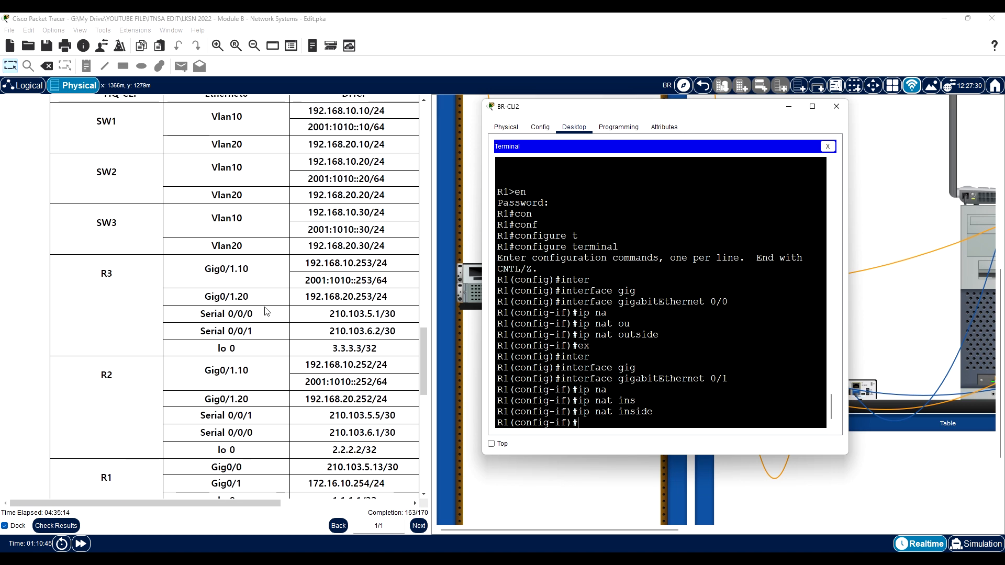
scroll(264, 309, down, 15)
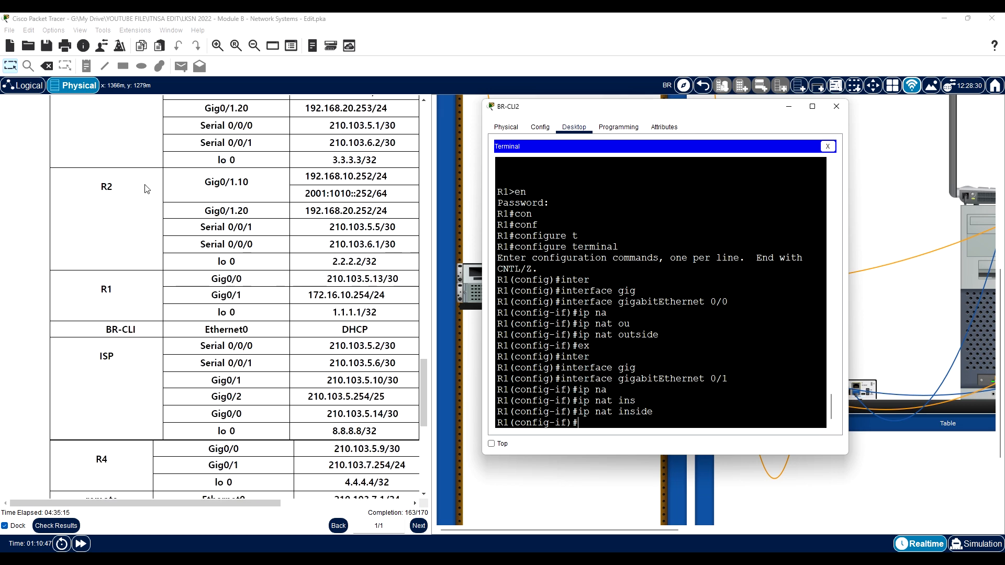
scroll(146, 190, down, 3)
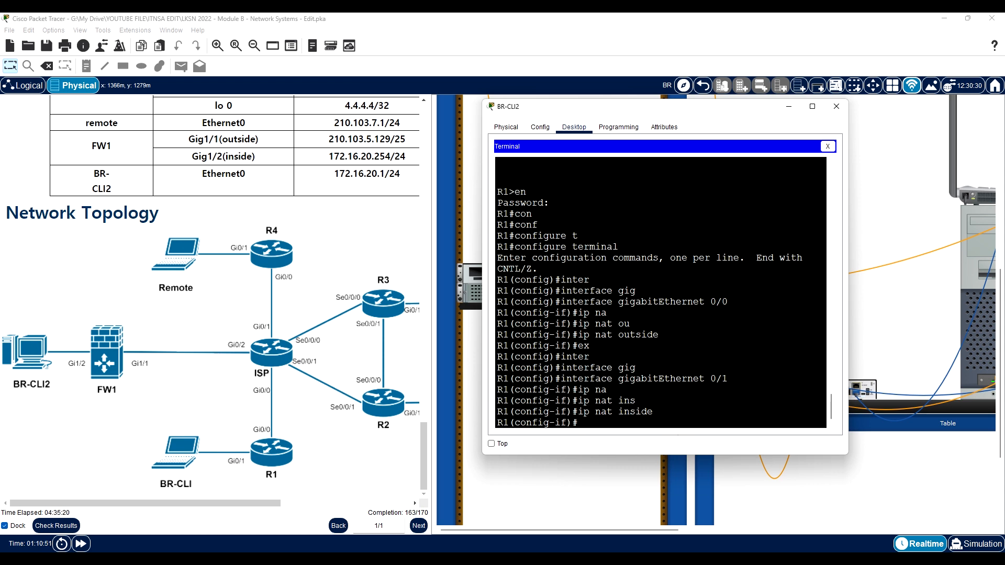
text(ex)
key(Return)
- Create a standard named IP access list INTERNET-ACCESS on R1
text(ip acc)
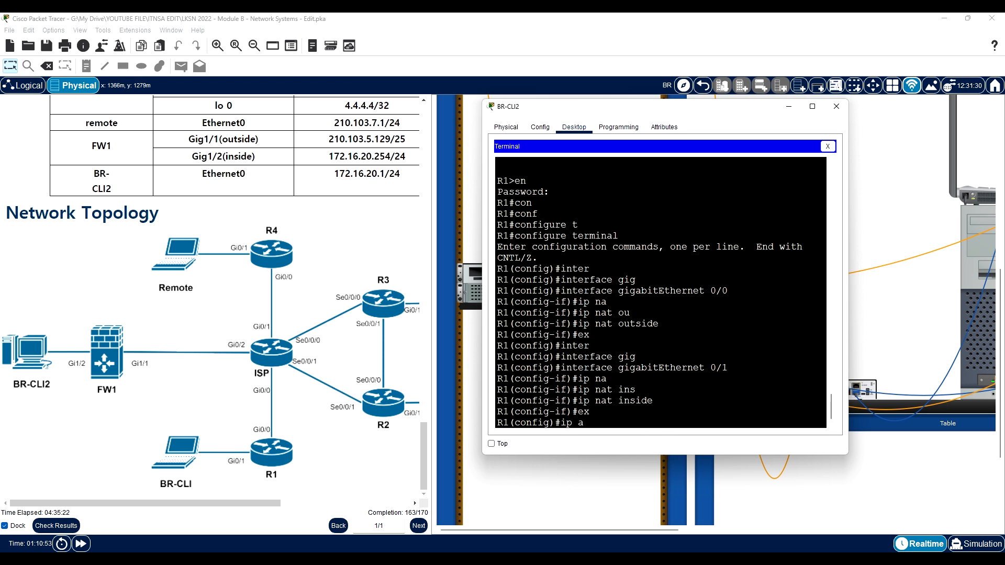
key(Tab)
text(s)
key(Tab)
text(I)
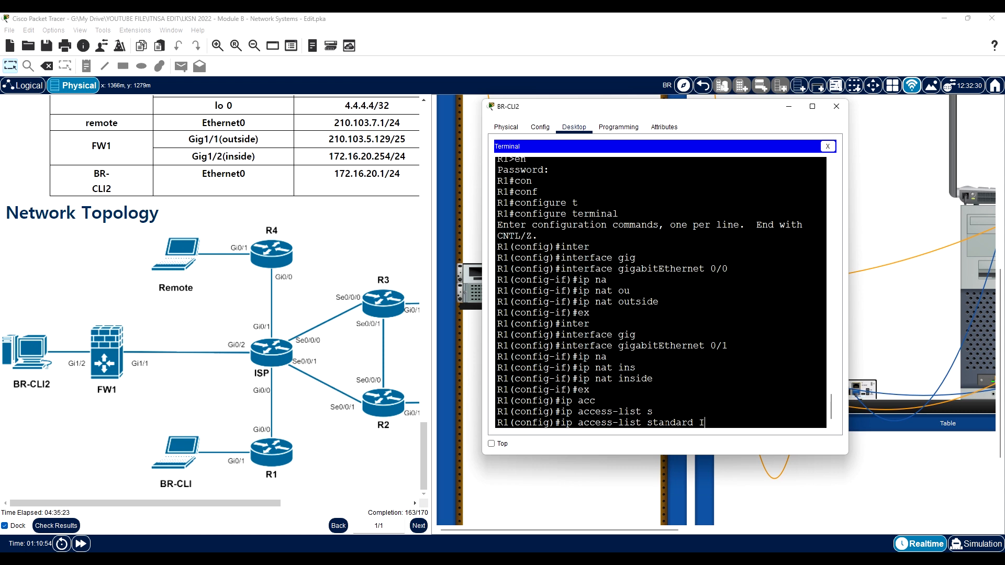
text(NTERNET-ACCESS)
key(Return)
- Permit network 172.16.10.0 with wildcard mask 0.0.0.255 in R1's access list and return to global configuration mode
text(per)
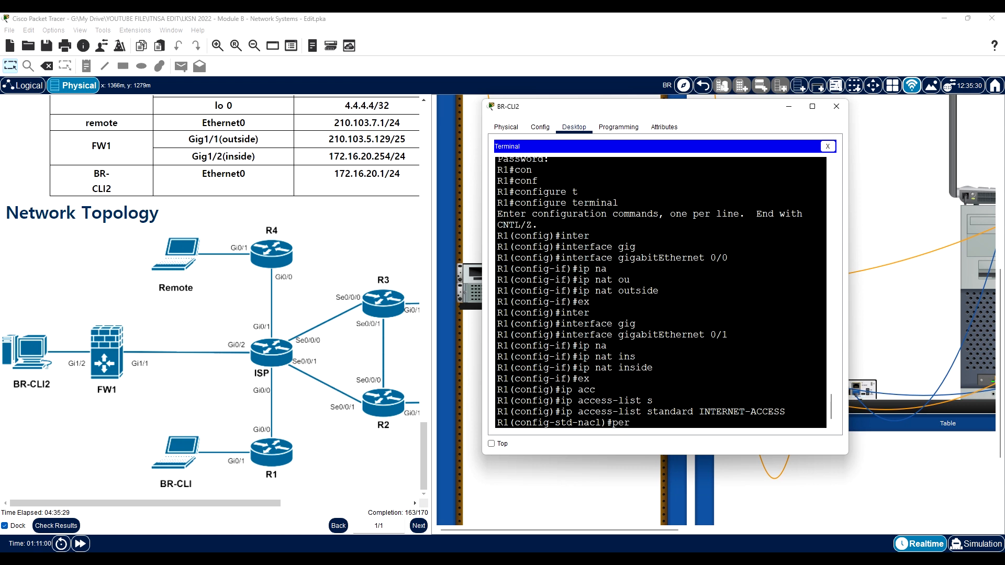
key(Tab)
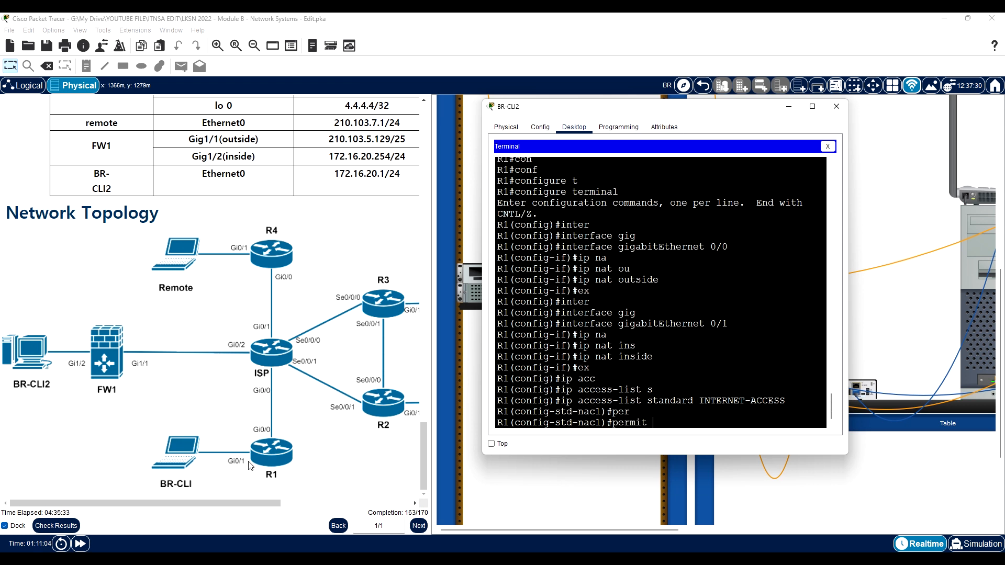
scroll(245, 464, up, 6)
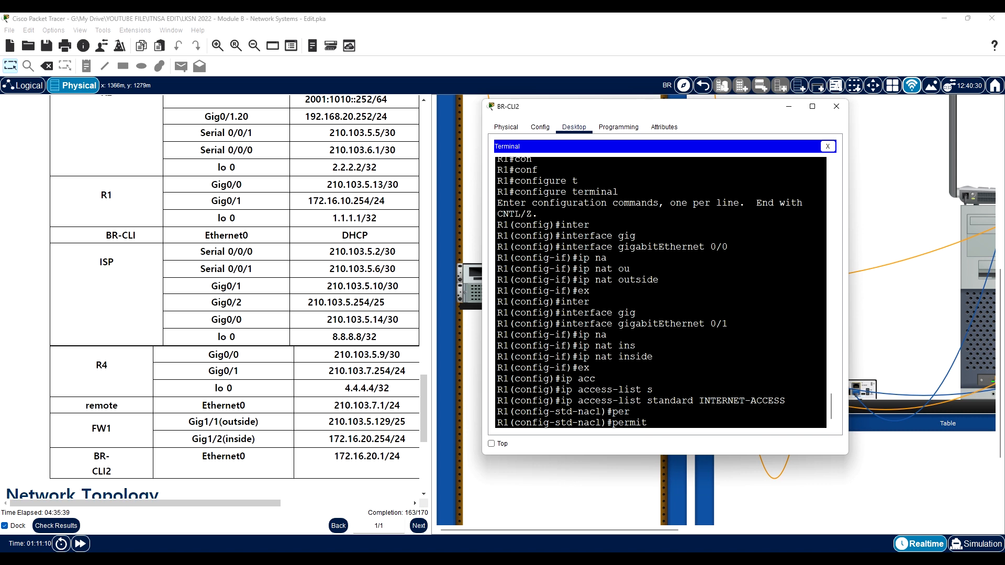
text(172.16)
text(.10.254)
text(.0)
key(BackSpace)
key(BackSpace)
key(BackSpace)
key(BackSpace)
key(BackSpace)
text(0 0.0.0.255)
key(Return)
text(ex)
key(Return)
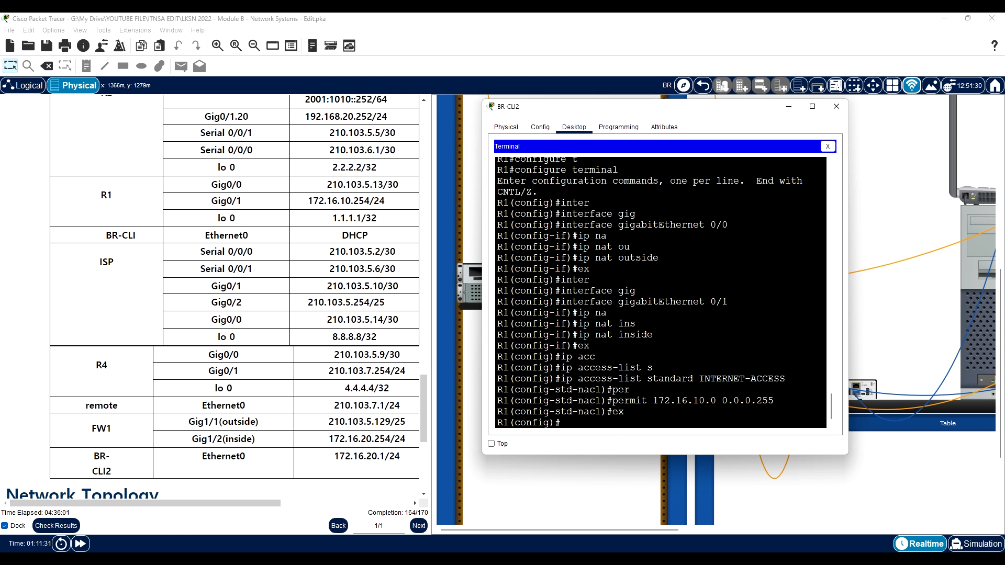
- Add R1's inside source NAT rule for list INTERNET-ACCESS on interface gigabitEthernet 0/0 with overload
scroll(182, 385, down, 5)
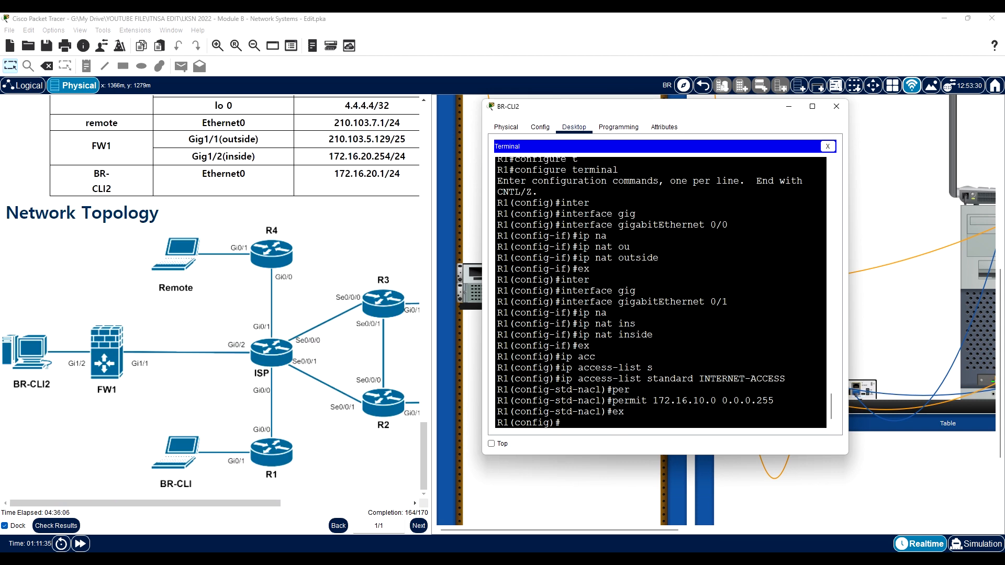
text(ip nat i)
key(Tab)
text(so)
key(Tab)
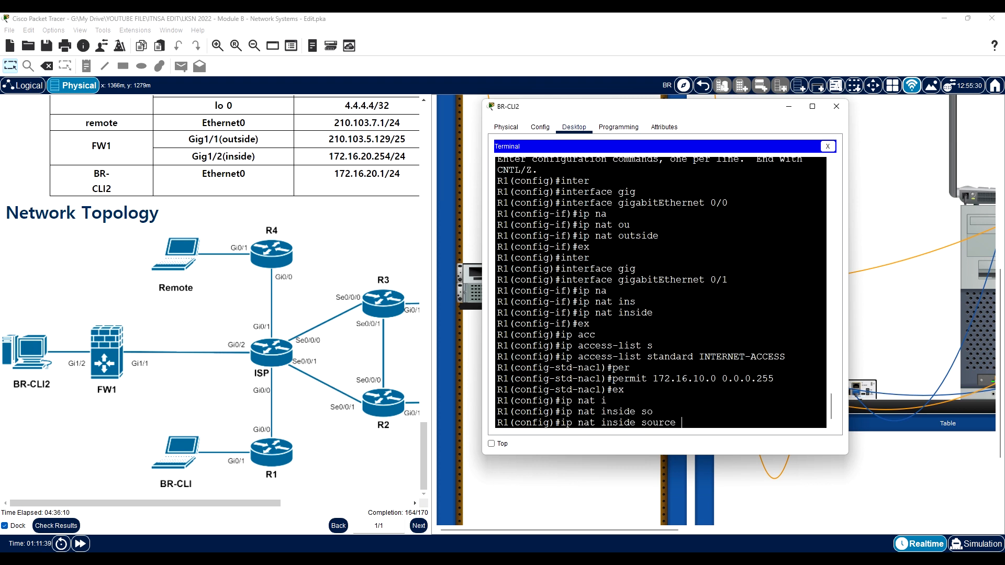
text(l)
key(Tab)
text(I)
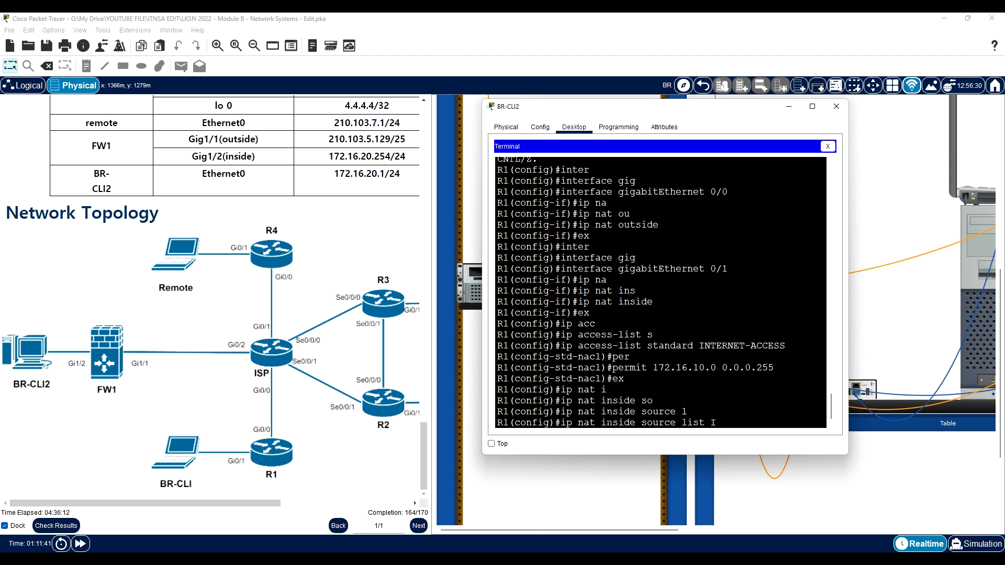
text(NTERNET-ACCESS int)
key(Tab)
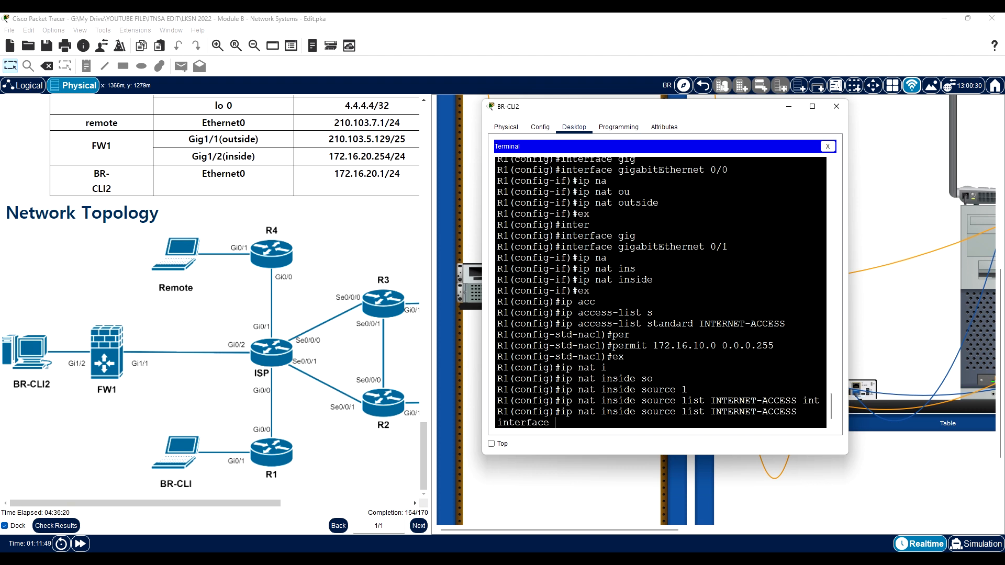
text(gig)
key(Tab)
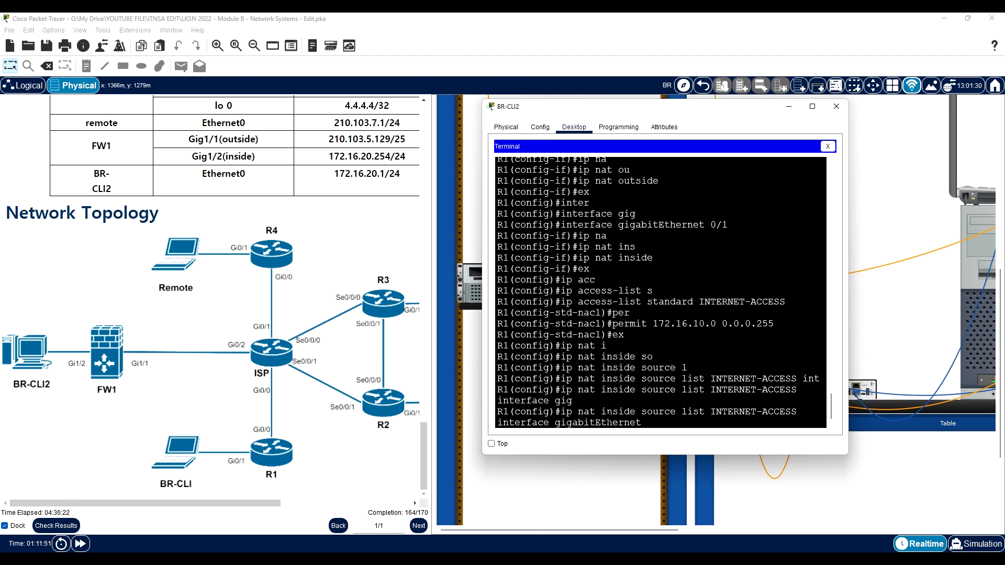
text(0/0 ove)
key(Tab)
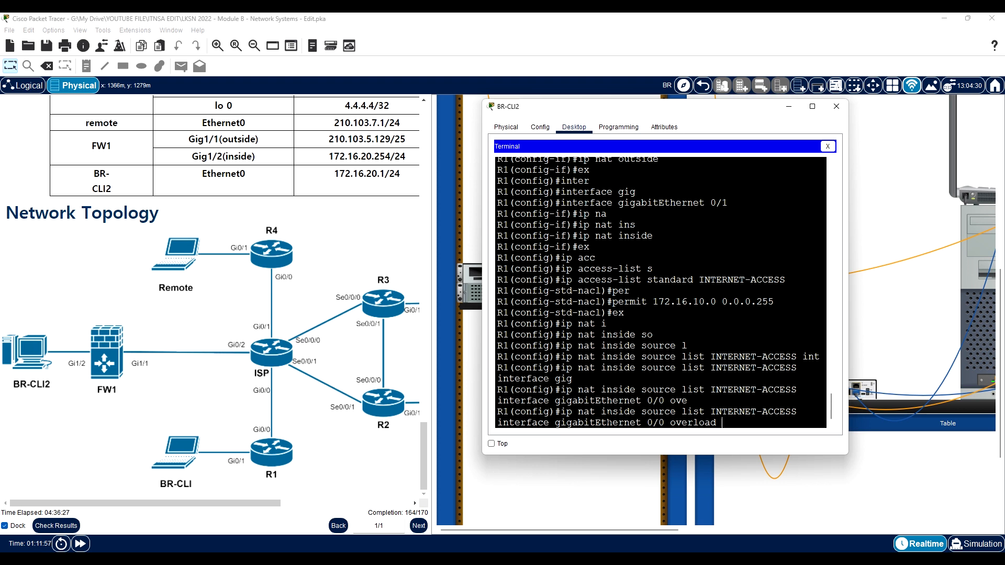
key(Return)
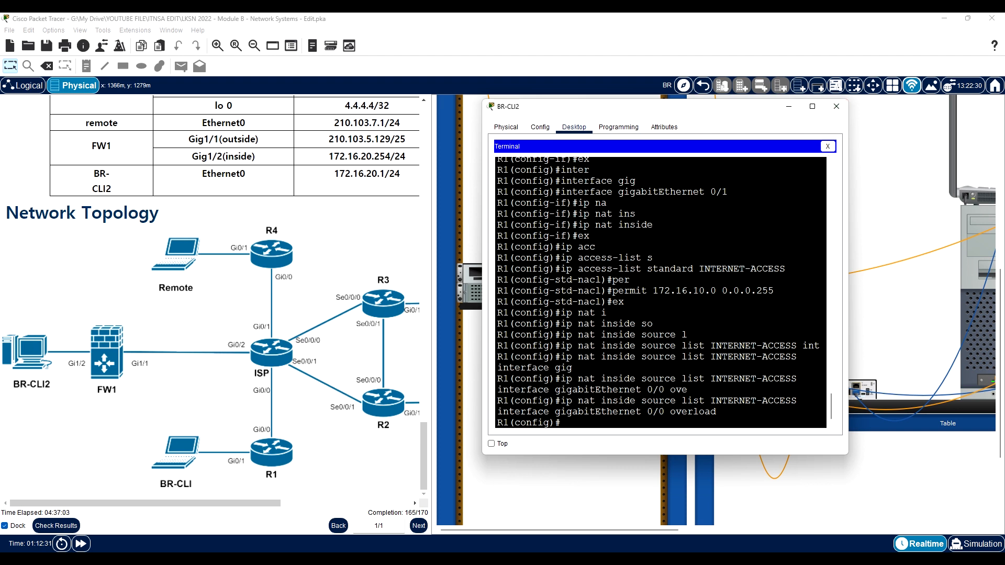
- Close the BR-CLI2 window and open the terminal session on laptop BR-CLI for the FW1 console
click(837, 106)
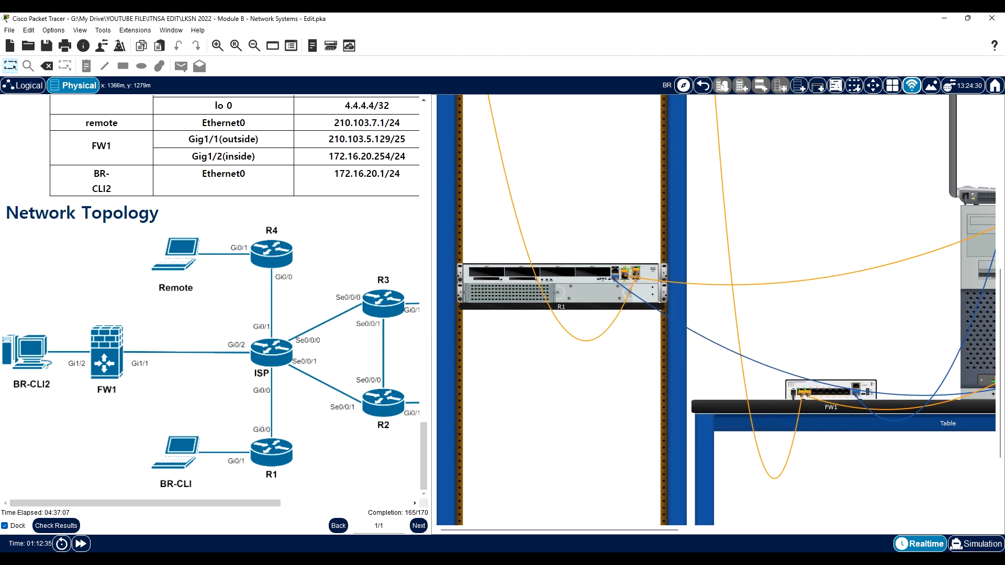
drag(597, 532, 717, 531)
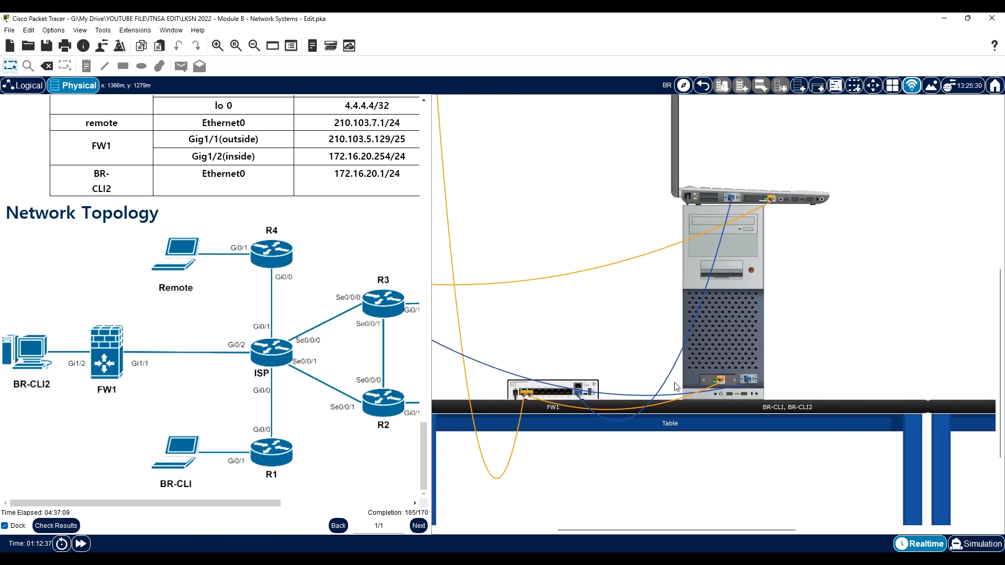
click(706, 198)
click(504, 163)
click(644, 245)
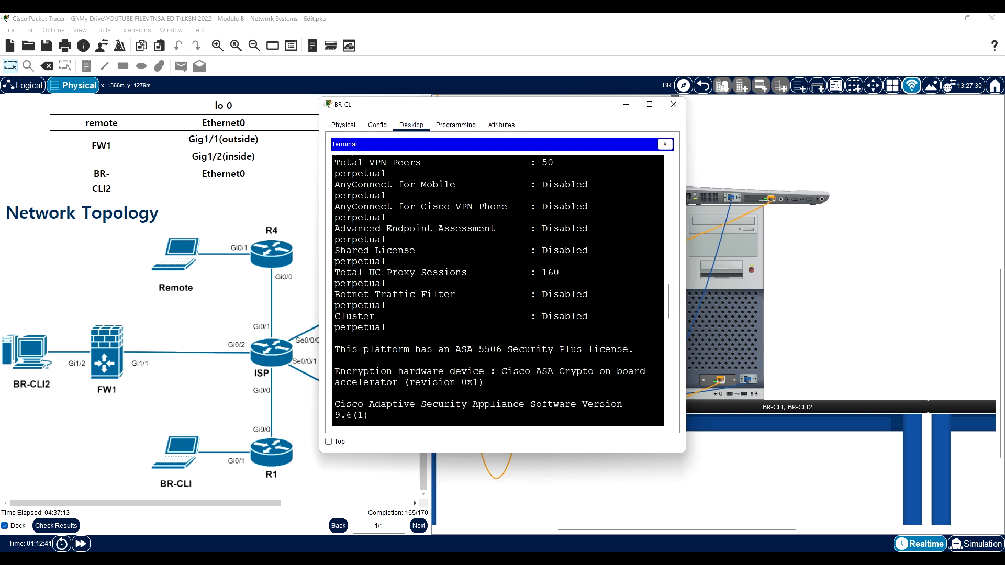
- Enter privileged EXEC mode on FW1 with the enable password
key(Return)
text(en)
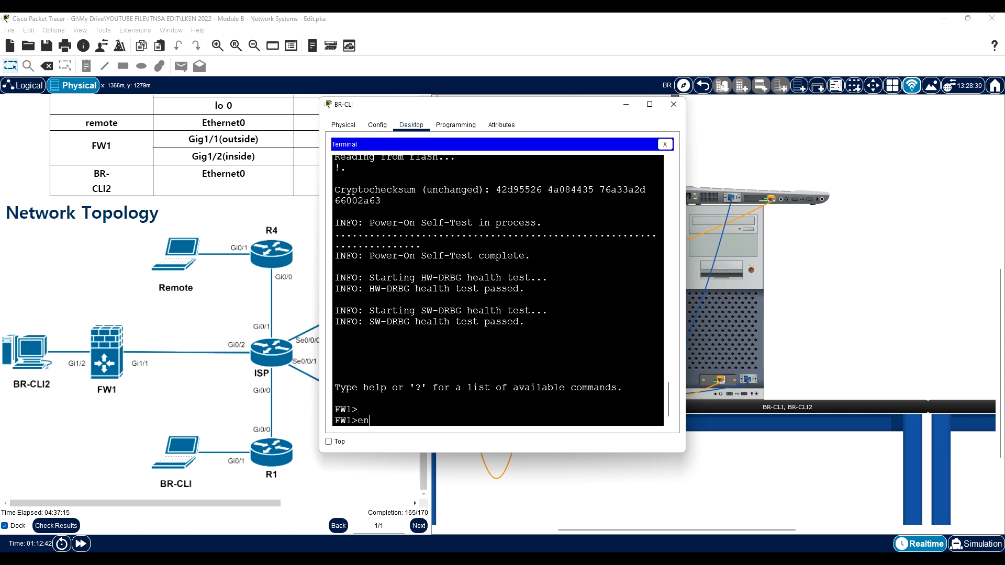
key(Return)
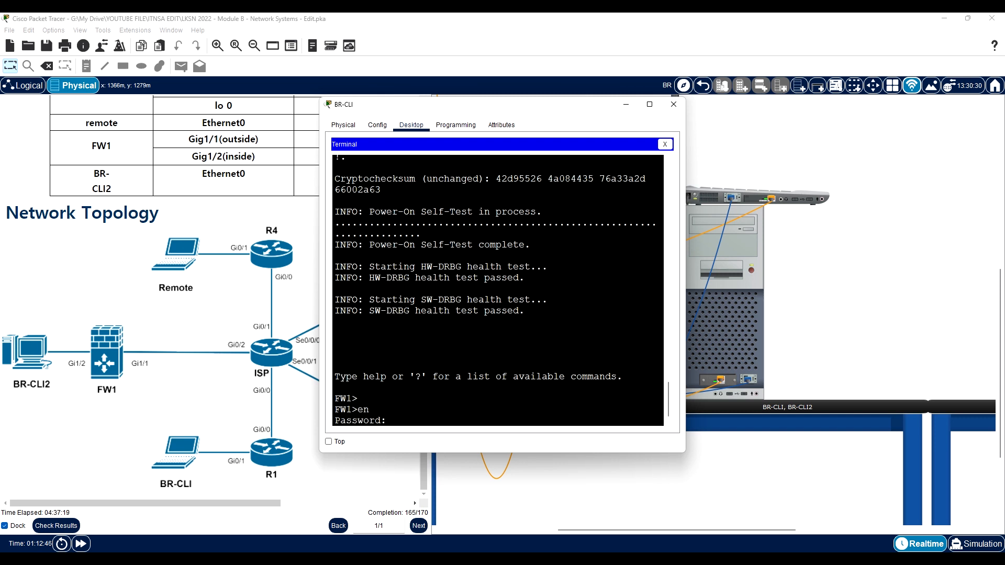
key(Return)
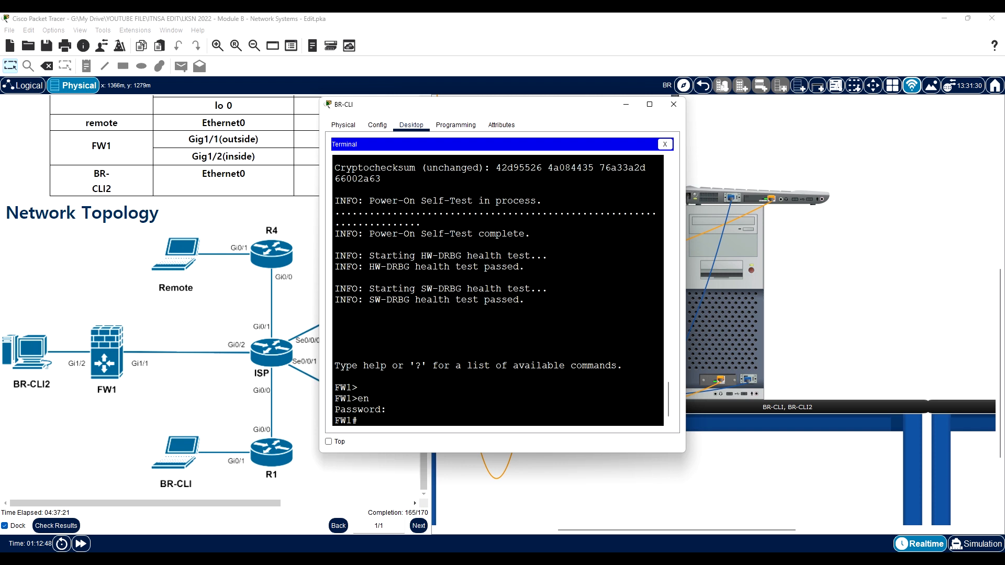
- Try to show FW1's running configuration from global configuration mode with "do sh run"
text(conf)
key(Tab)
text(t)
key(Tab)
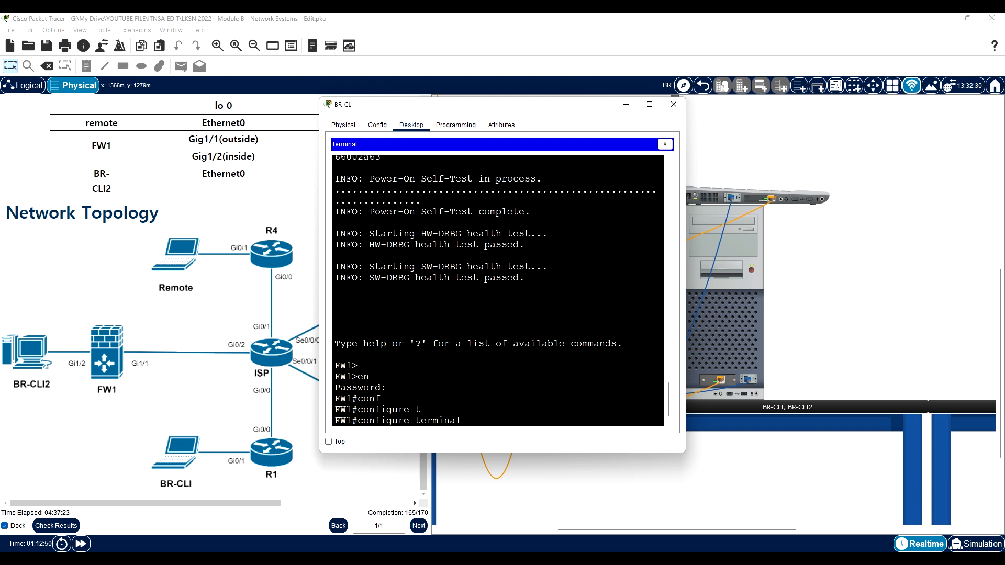
key(Return)
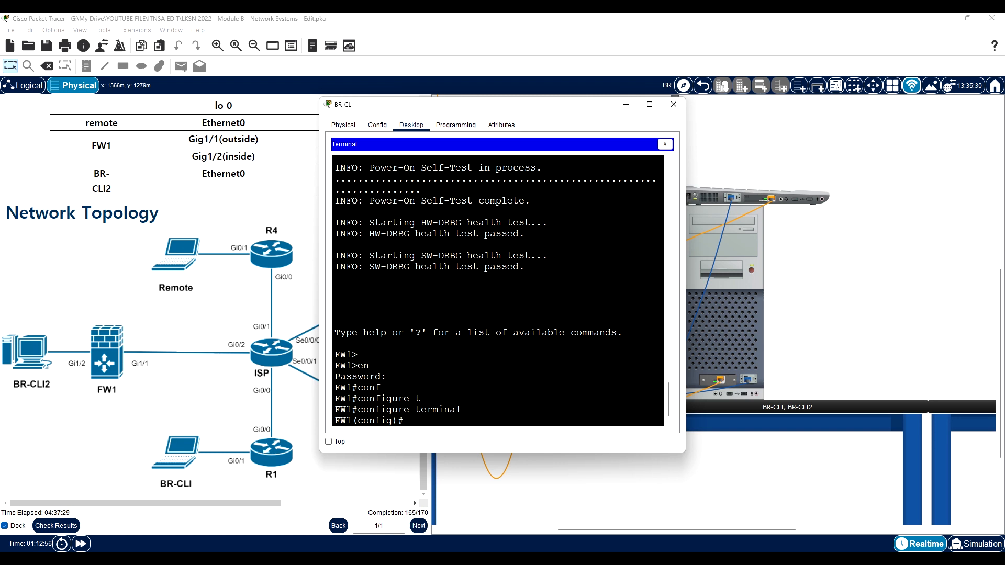
text(do sh run)
key(Return)
key(Return)
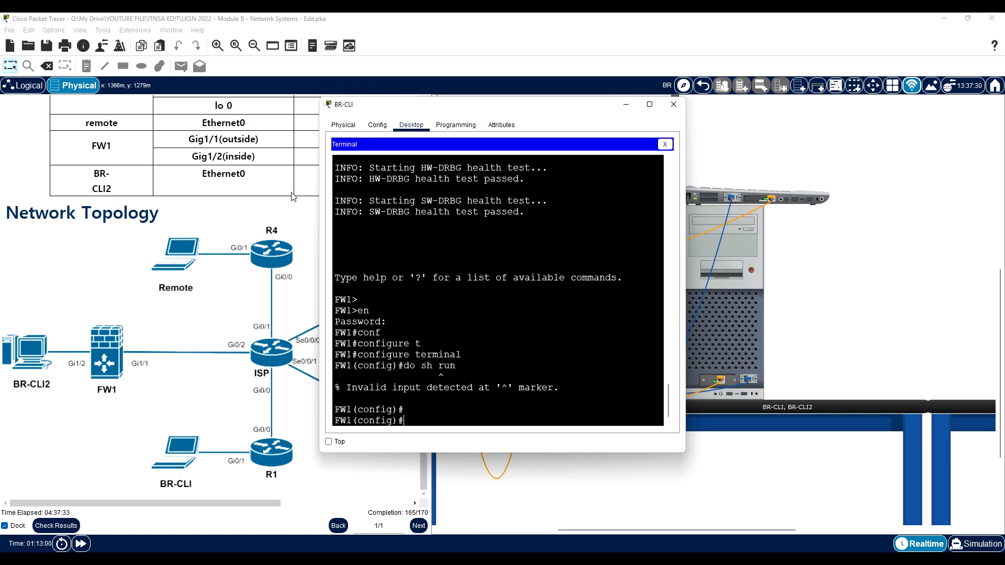
- Return to privileged EXEC mode and show FW1's running configuration to examine the interface names and addresses
text(end)
key(Return)
text(sh run)
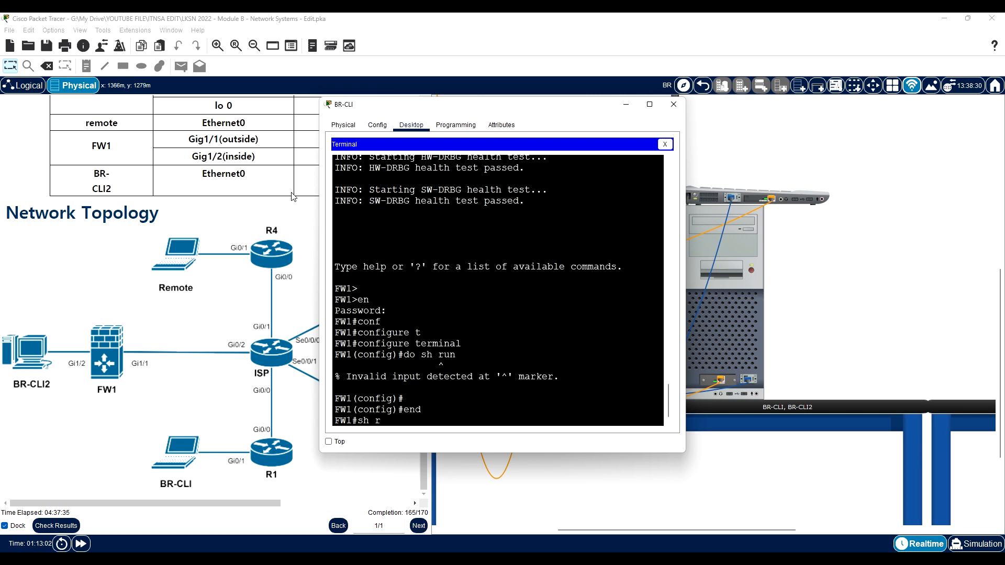
key(Return)
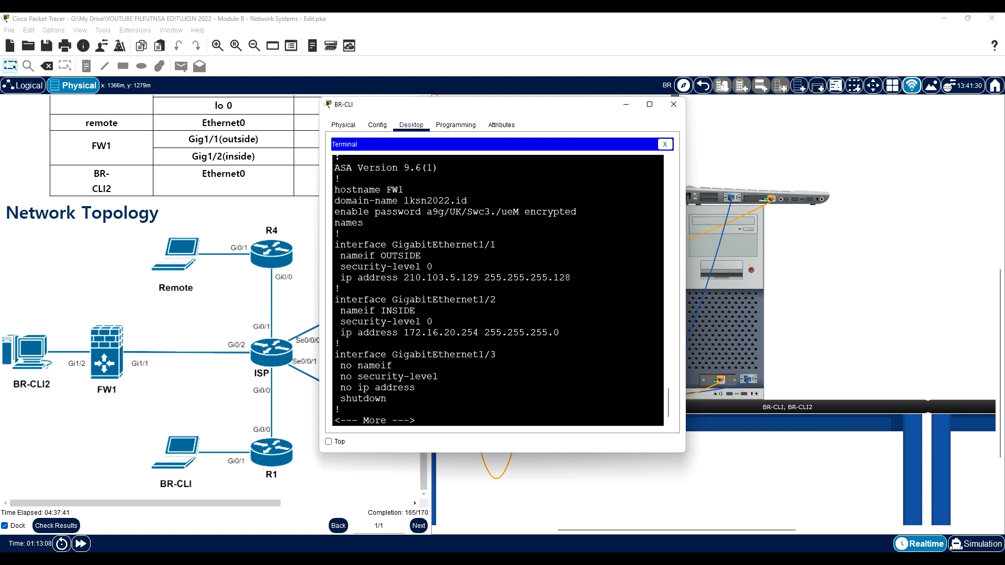
text(qconf)
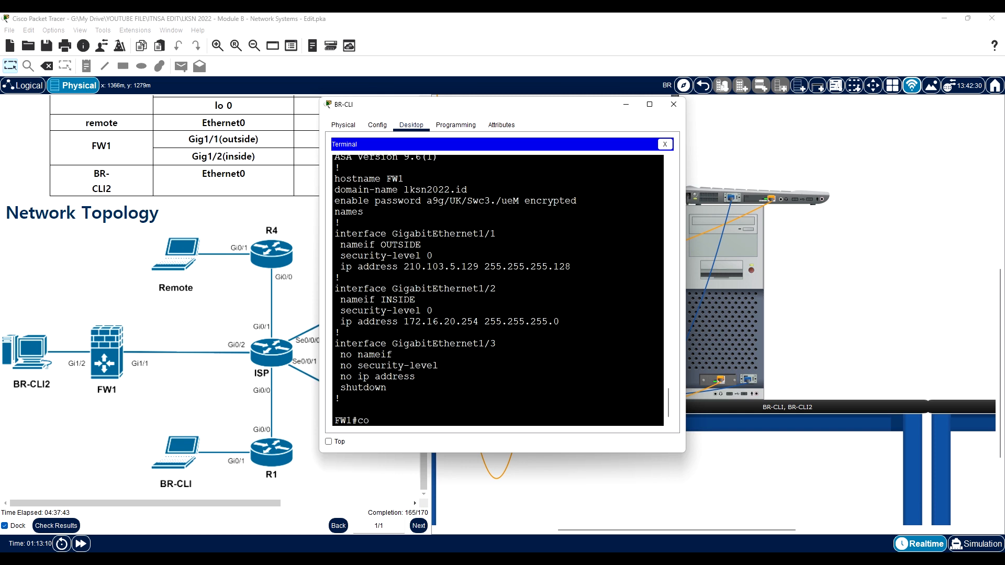
- Enter global configuration mode on FW1
key(Tab)
text(t)
key(Tab)
key(Return)
- Create a network object named NETWORK-INTERNAL on FW1, consulting the command help for the object syntax
text(obe)
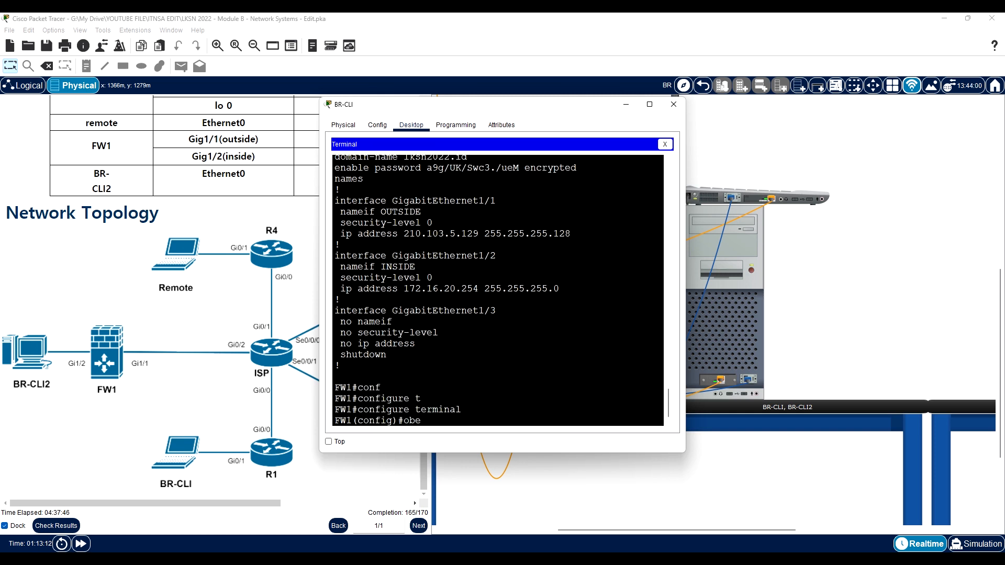
key(Tab)
key(BackSpace)
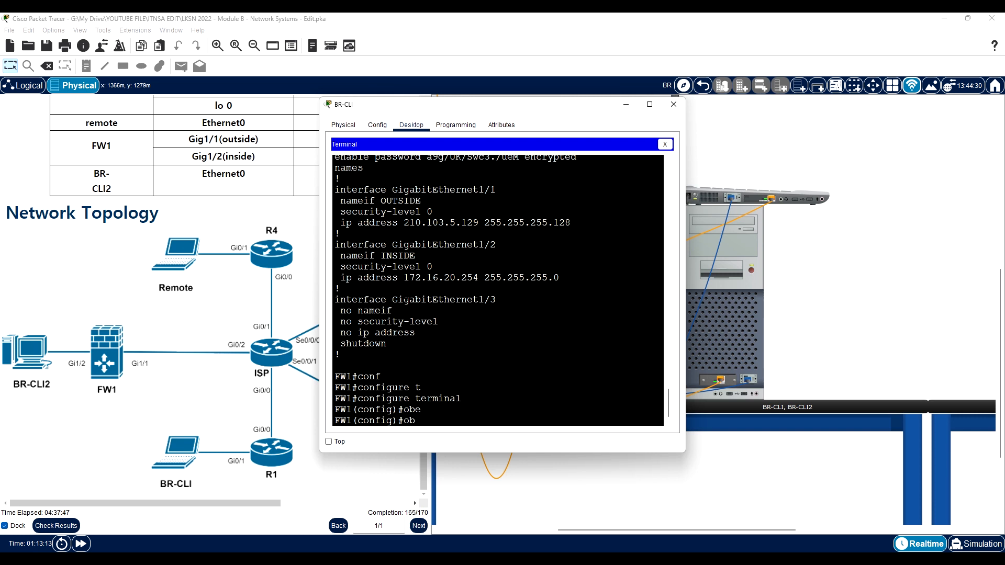
text(je)
key(Tab)
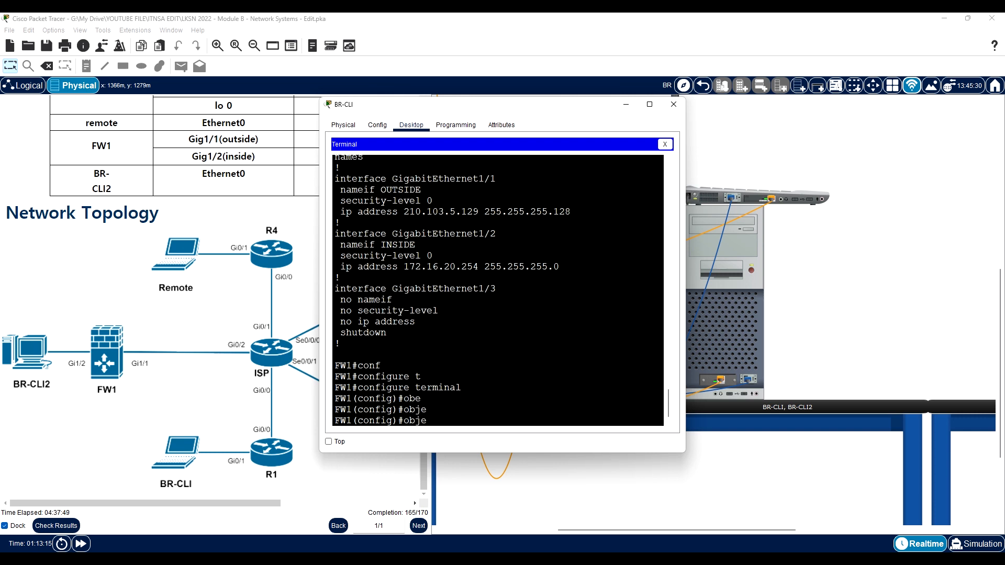
text(?)
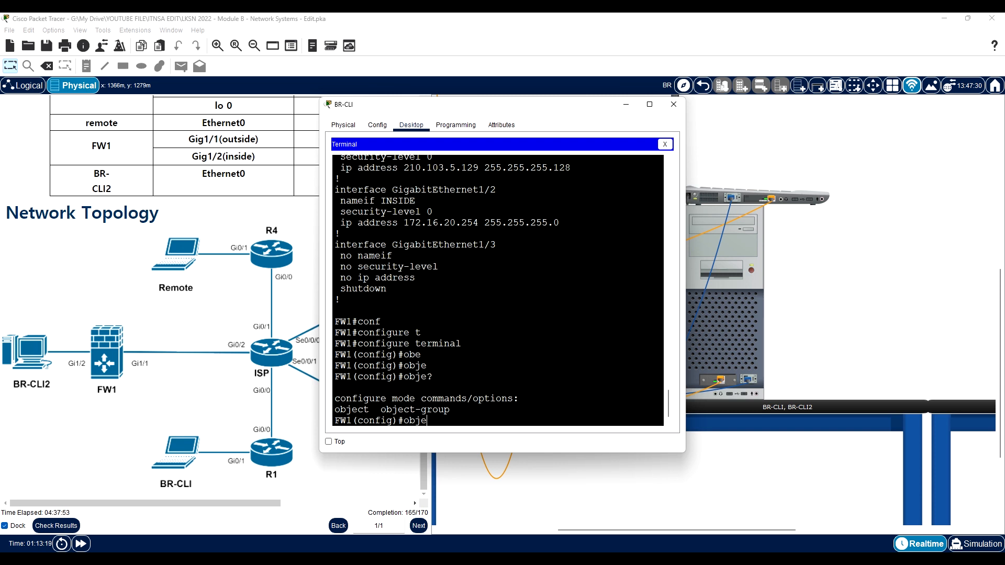
key(Tab)
text(t )
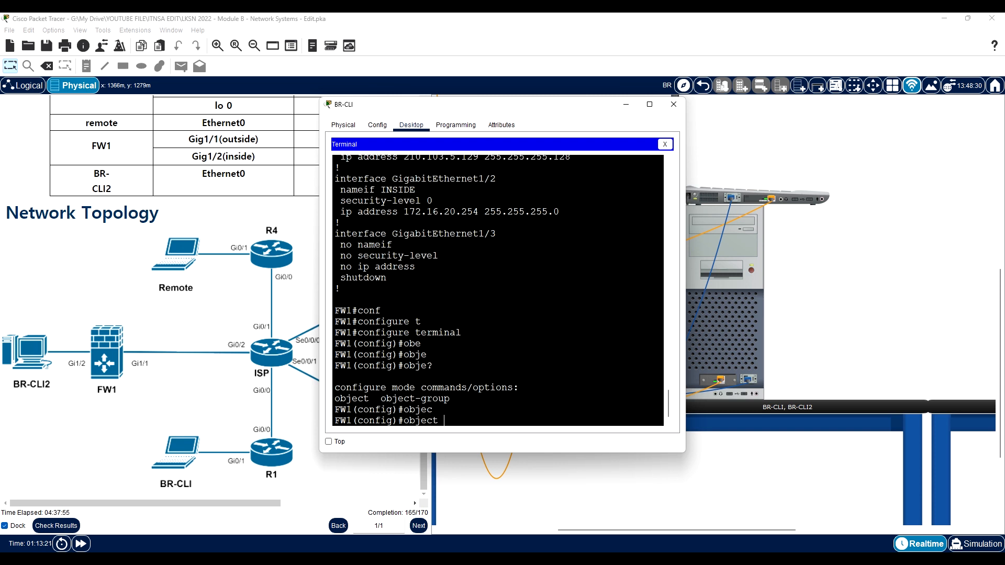
text(?)
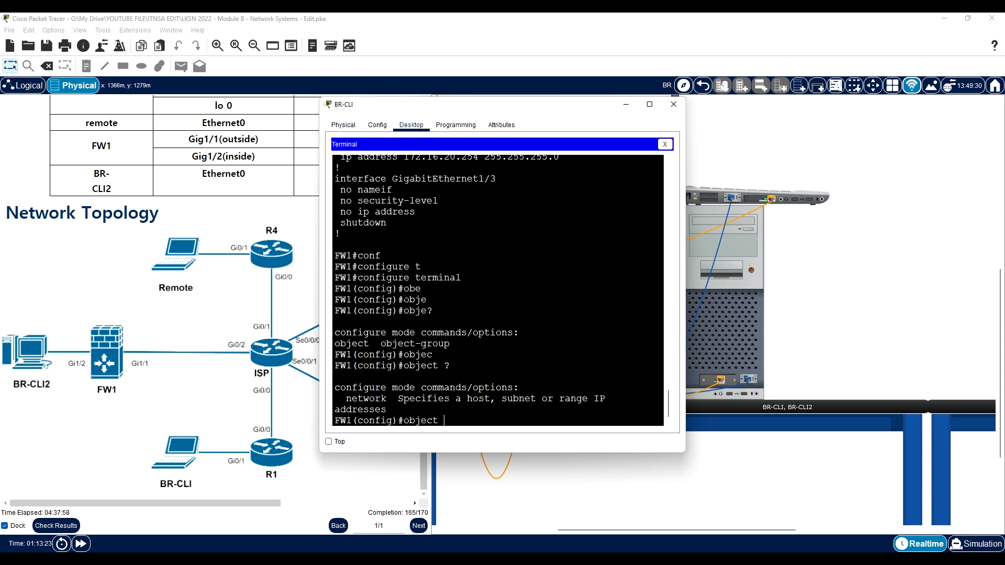
text(net)
key(Tab)
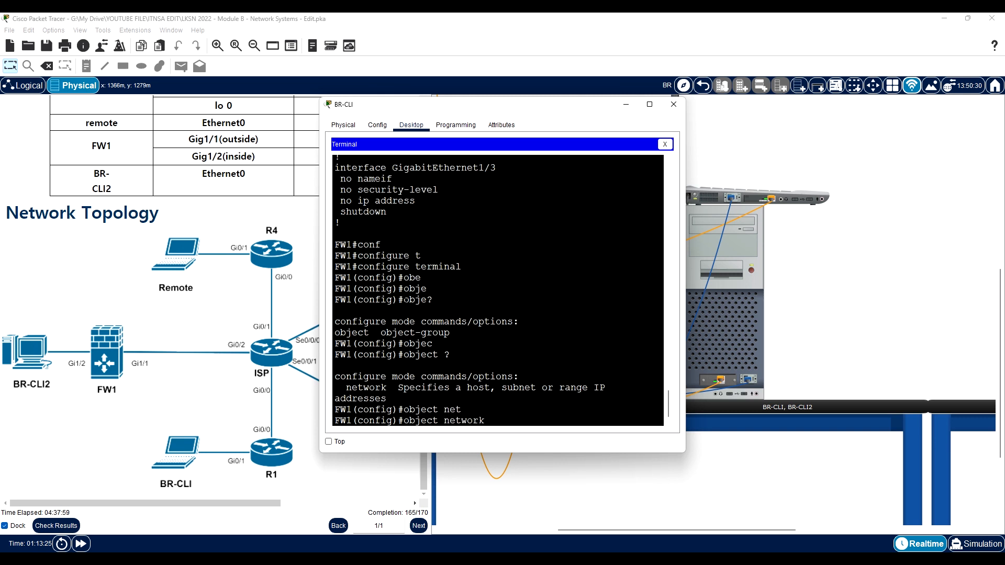
text(?)
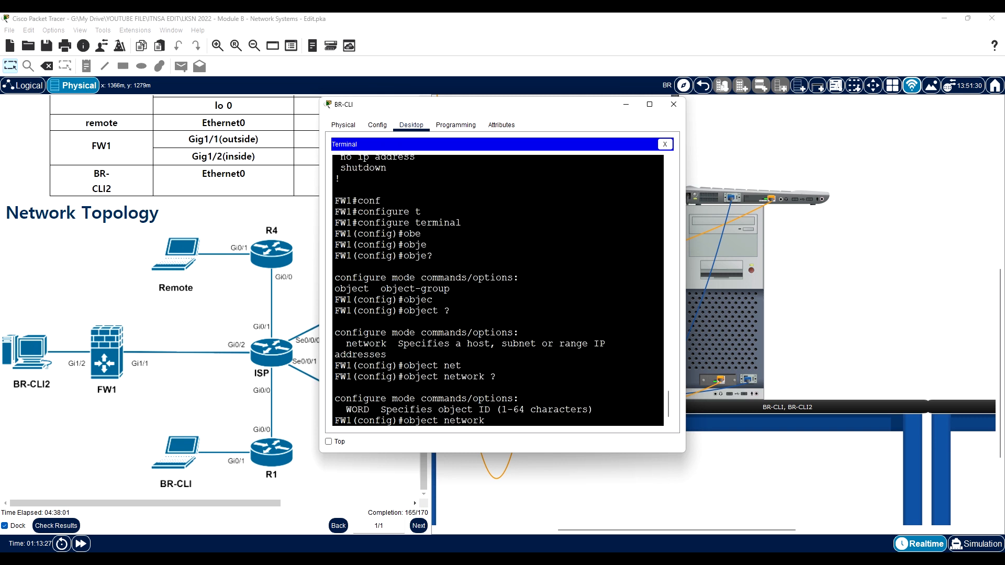
text(TWORK-INTERNAL)
key(Return)
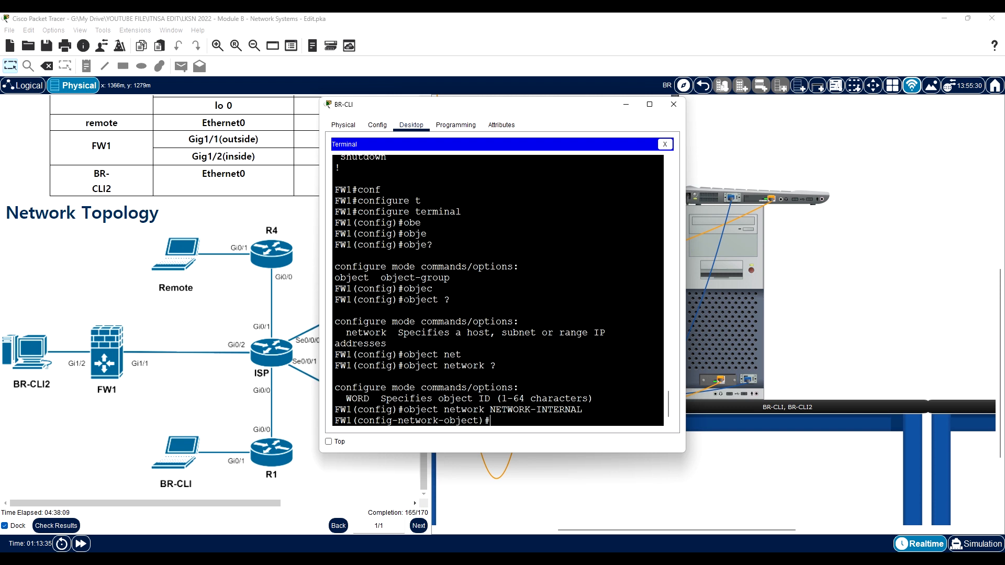
- Start the object's subnet command and keep the terminal window on top, moved clear of the addressing table
text(sub)
key(Tab)
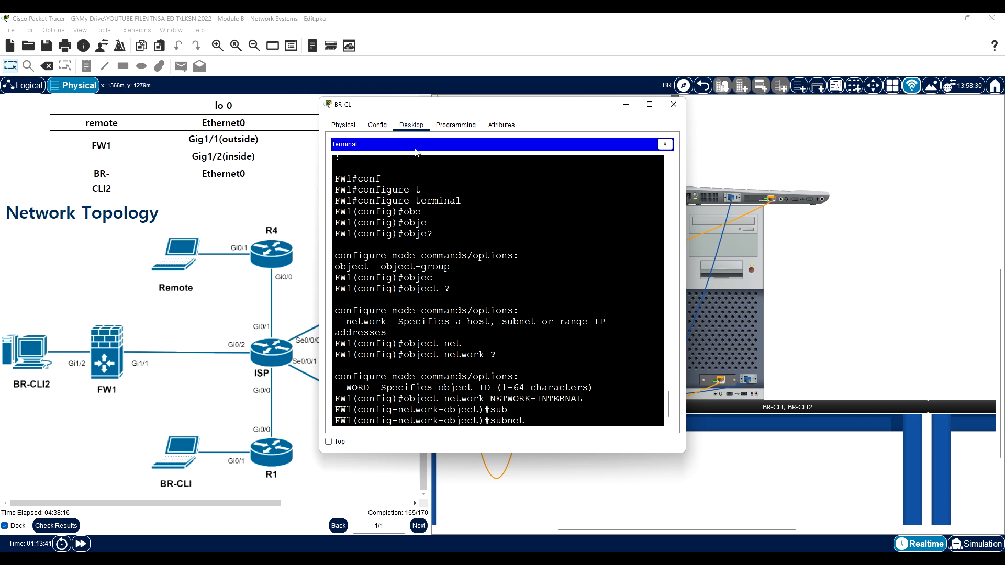
click(336, 448)
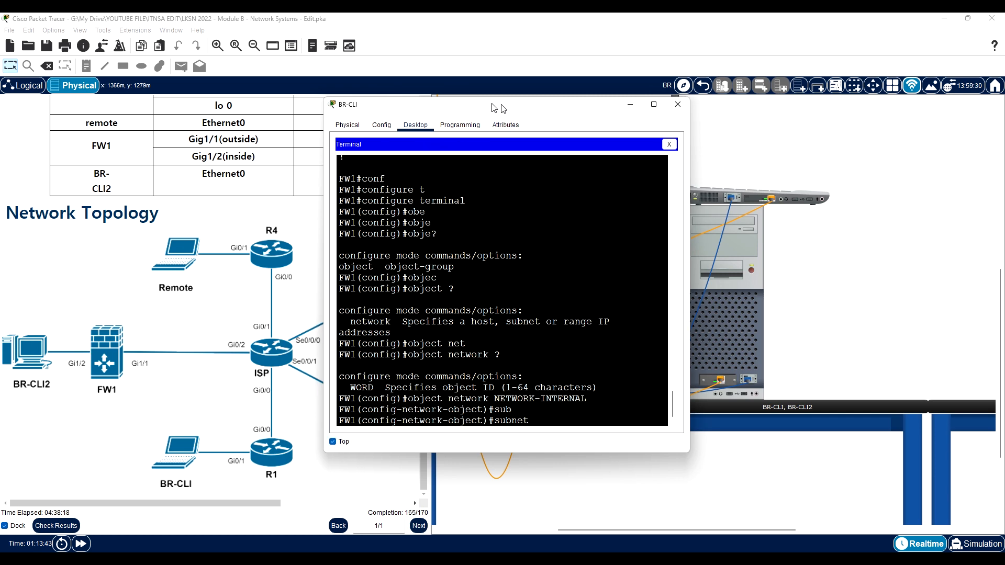
drag(498, 105, 640, 108)
scroll(231, 173, up, 1)
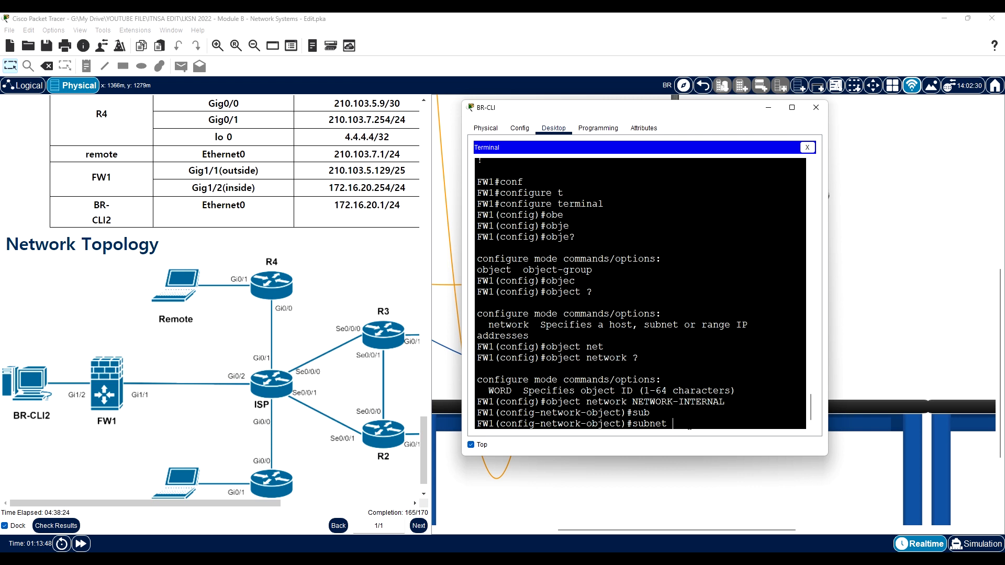
- Assign subnet 172.16.20.0 with mask 255.255.255.0 to NETWORK-INTERNAL, checking FW1's inside address in the addressing table
text(172)
drag(361, 188, 391, 188)
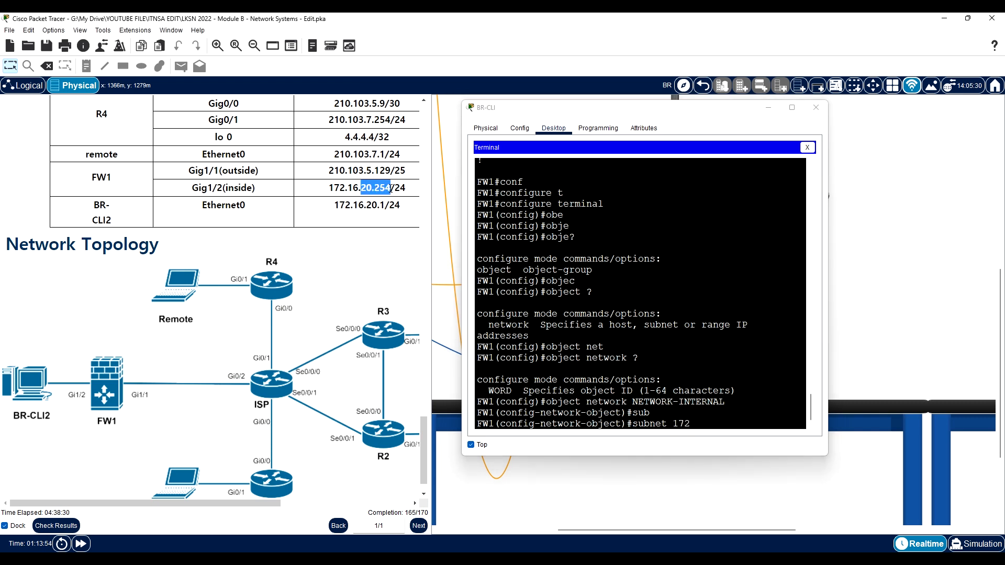
click(723, 430)
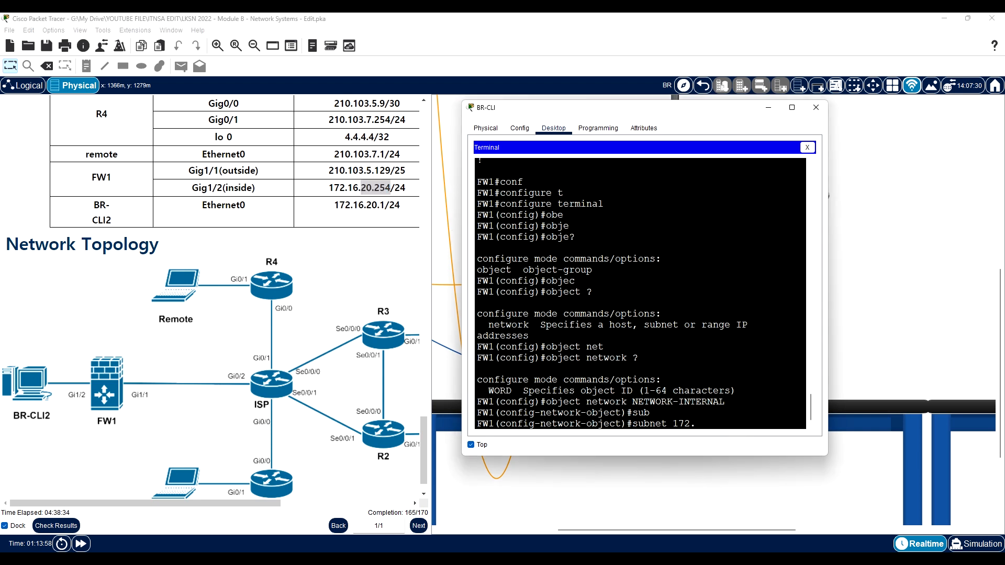
text(16.20.0 ?)
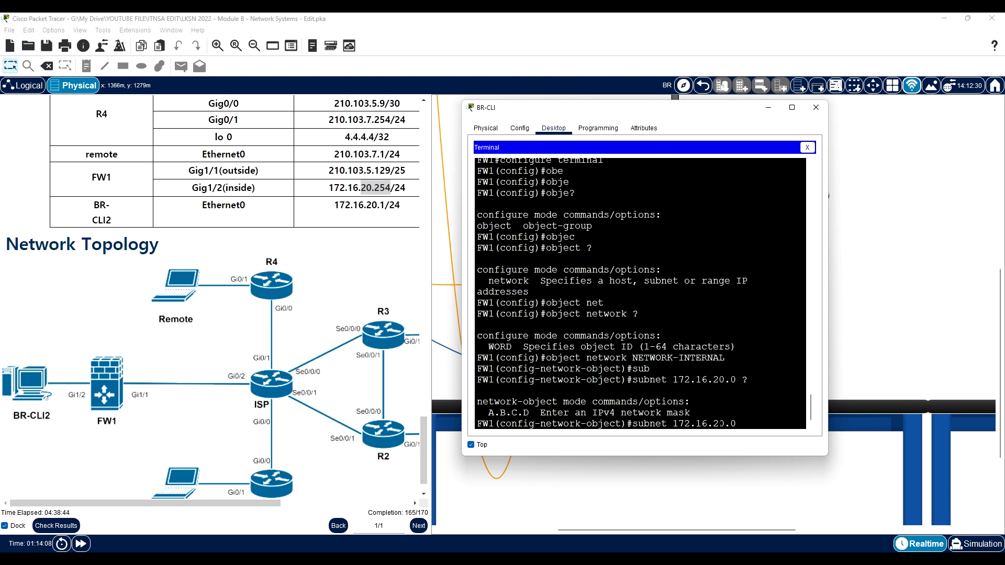
text(255.255.255.0)
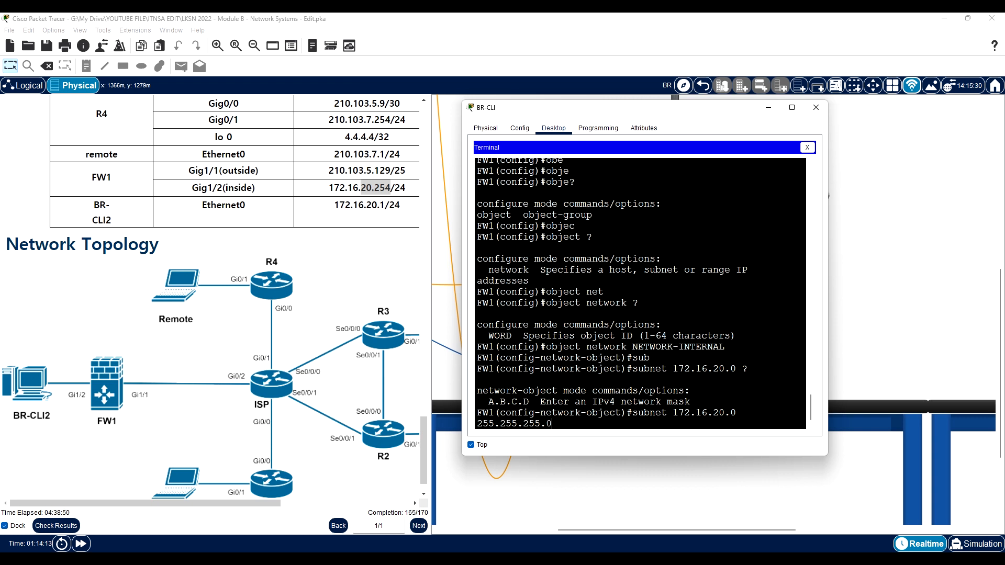
key(Return)
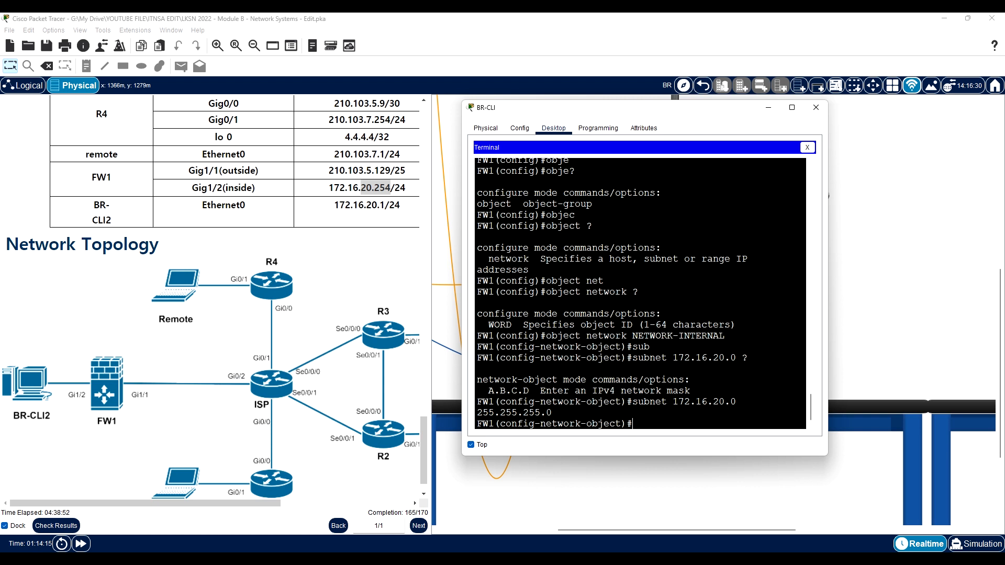
- Start the nat command for NETWORK-INTERNAL, consulting its help and FW1's interface names in the earlier configuration output
text(na)
key(Tab)
text(?)
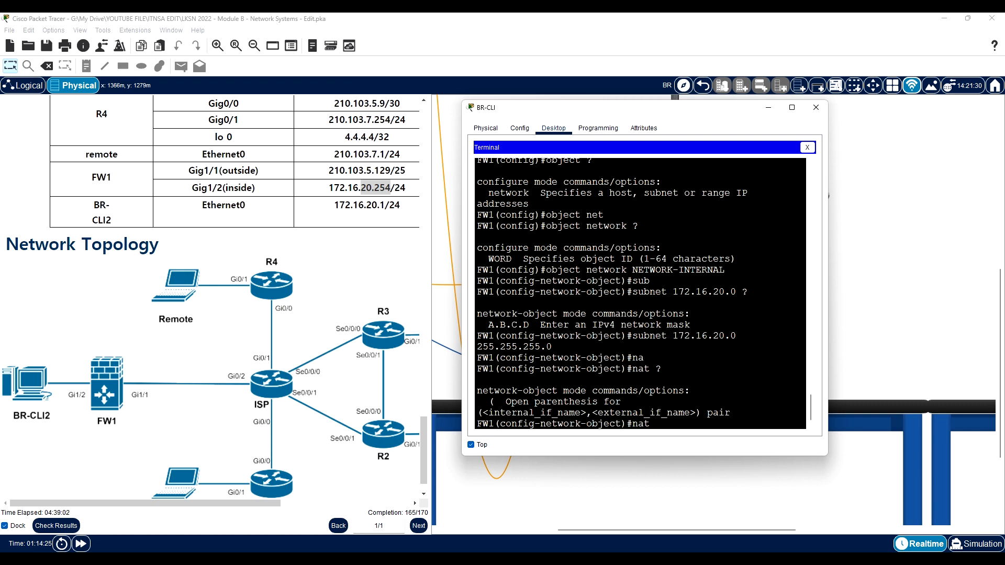
scroll(423, 307, up, 2)
scroll(640, 309, up, 6)
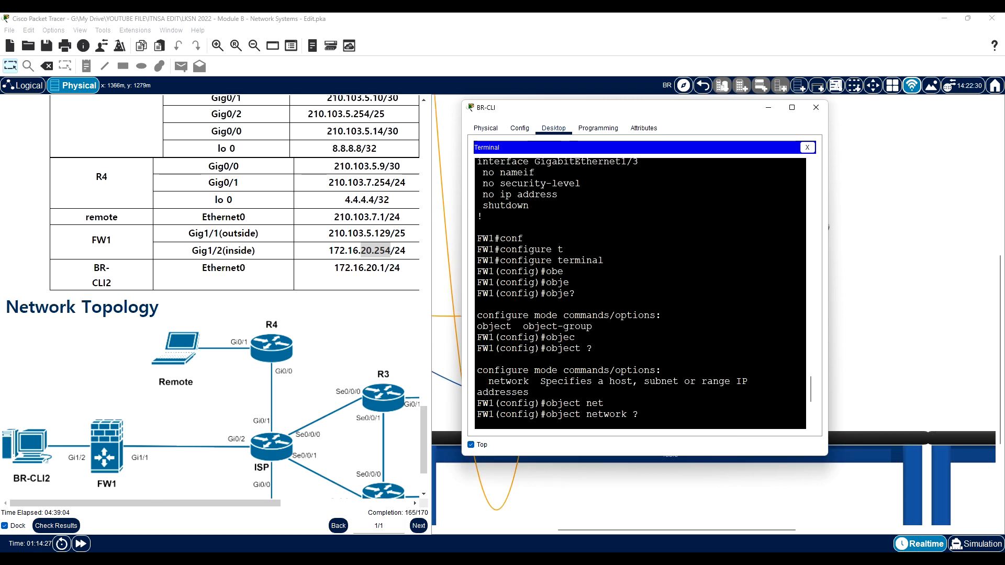
scroll(640, 309, up, 5)
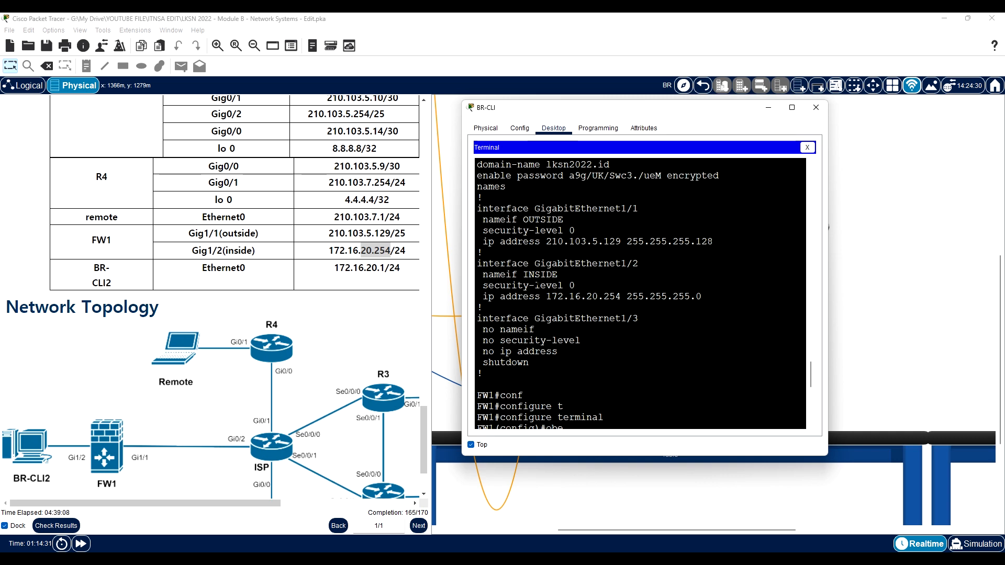
scroll(639, 309, down, 9)
scroll(640, 309, down, 2)
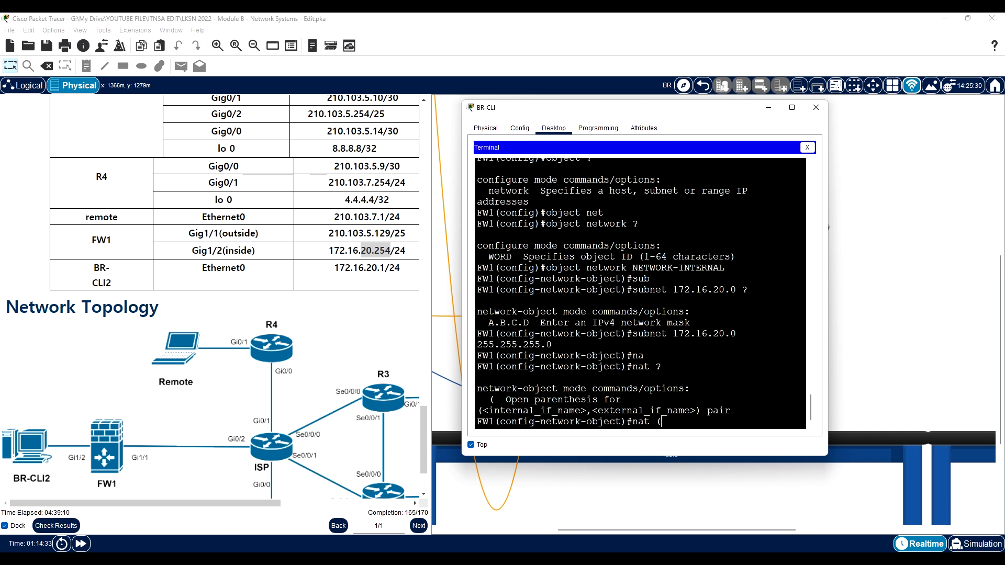
- Complete the object's NAT rule as (INSIDE,OUTSIDE) dynamic interface
text(INSIDE)
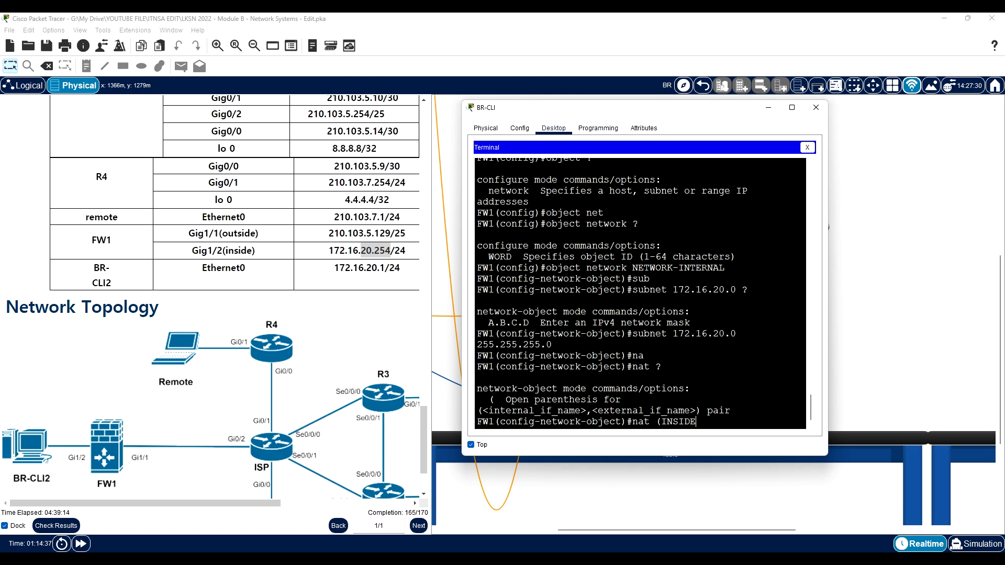
text(,OUTSIDE) dy)
key(Tab)
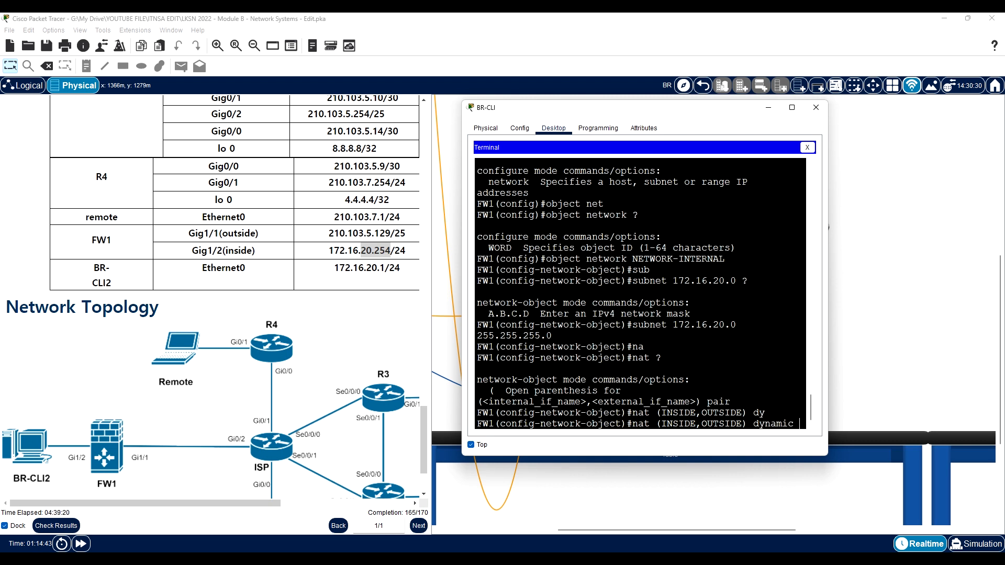
text(in)
key(Tab)
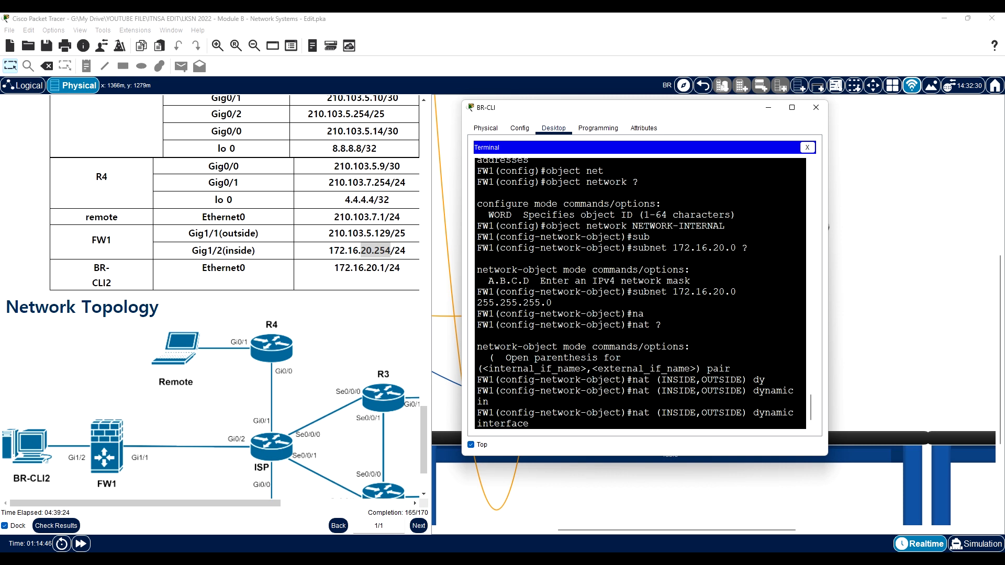
key(Return)
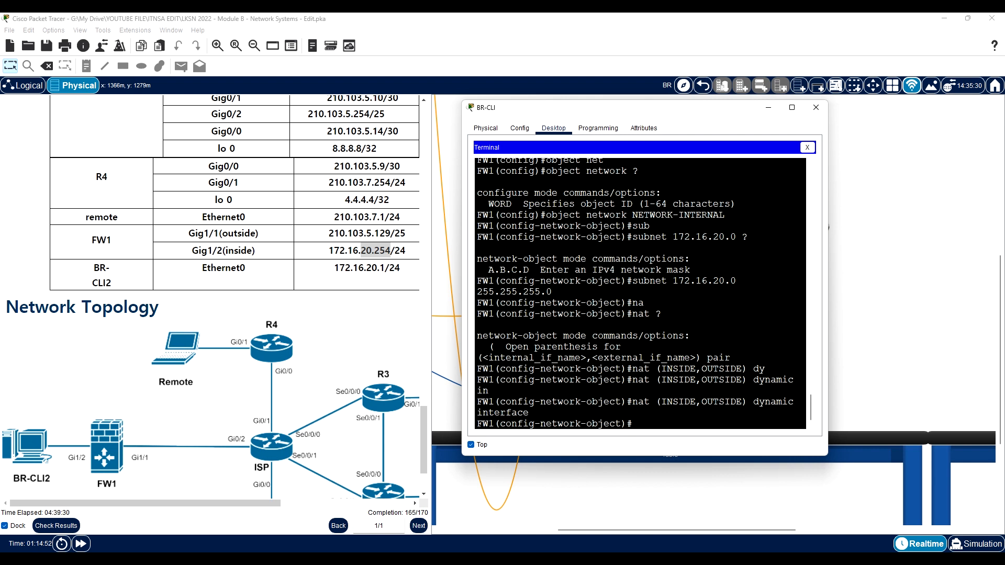
- Leave the network object's configuration and re-enter global configuration mode on FW1
text(ex)
key(Return)
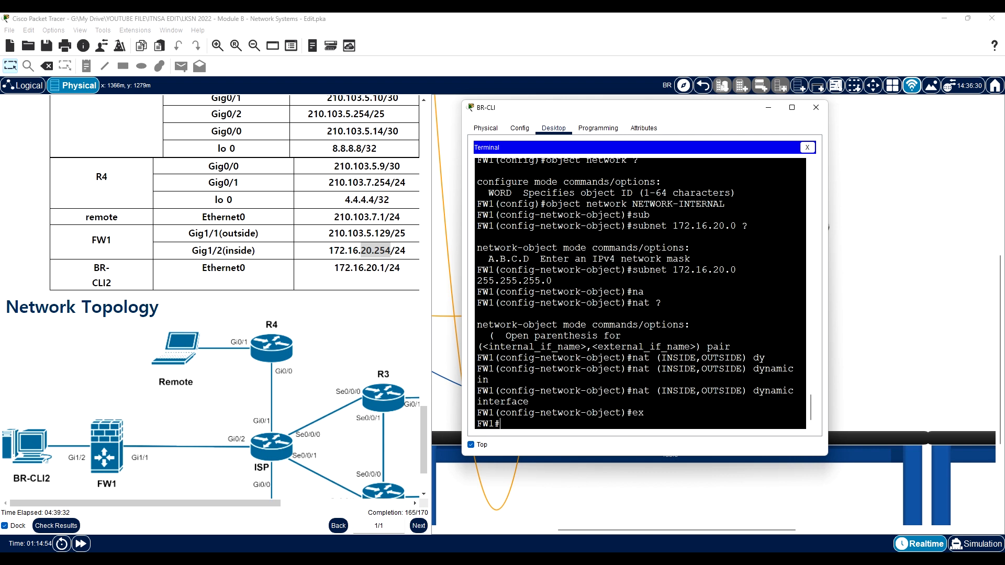
text(conf)
key(Tab)
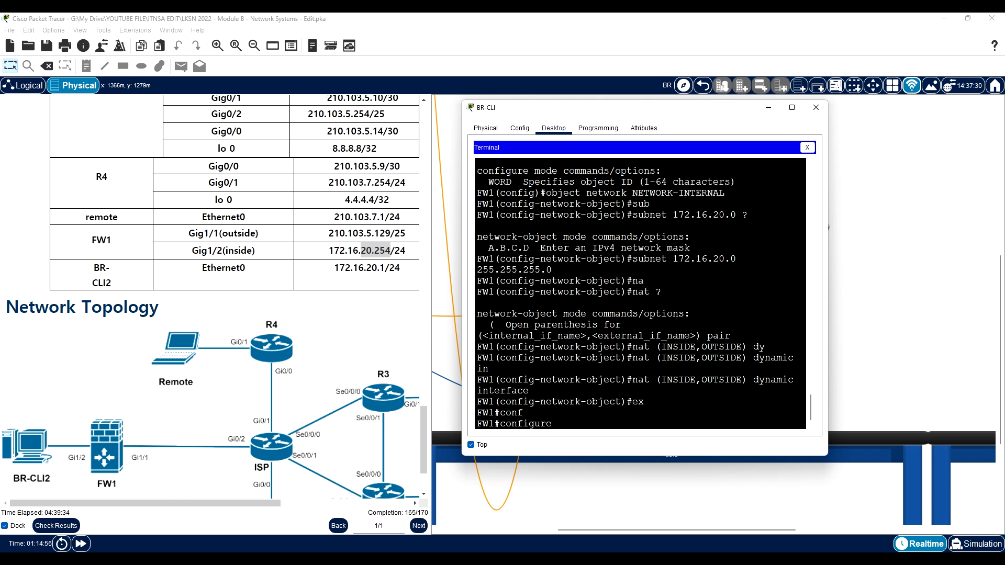
text(t)
key(Tab)
key(Return)
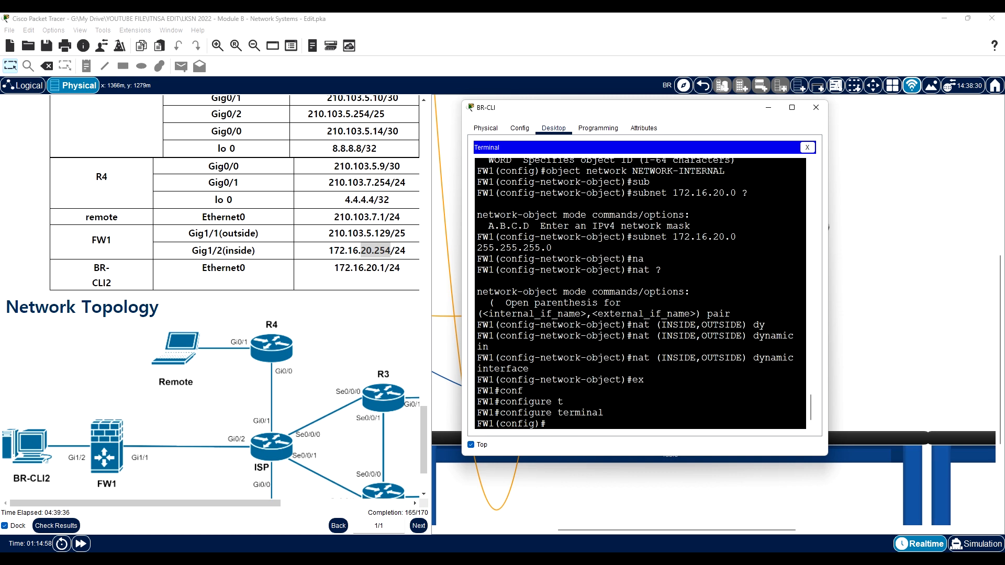
- Start an access-list command on FW1, consulting the help for the available access commands
text(ac)
key(Tab)
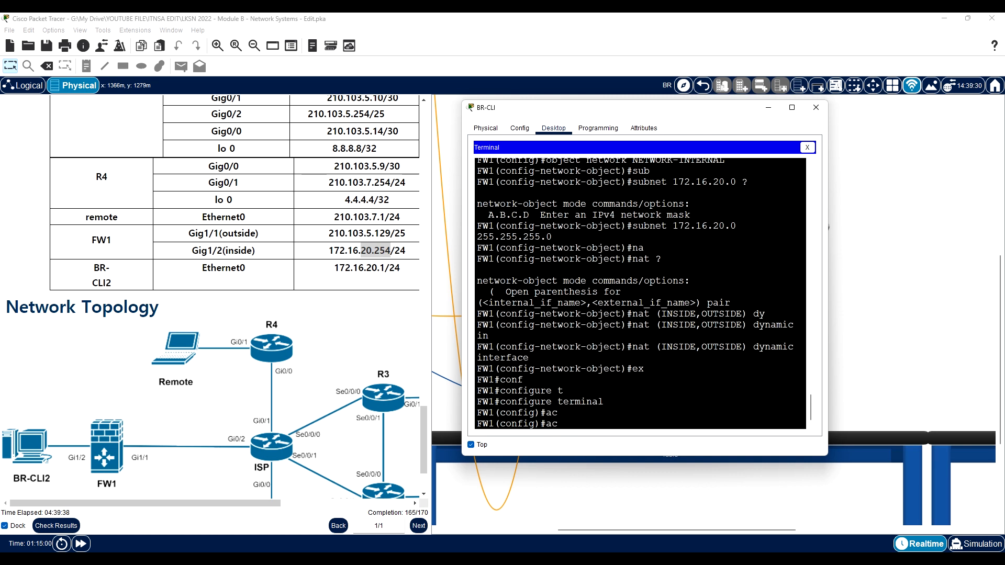
text(ces)
key(Tab)
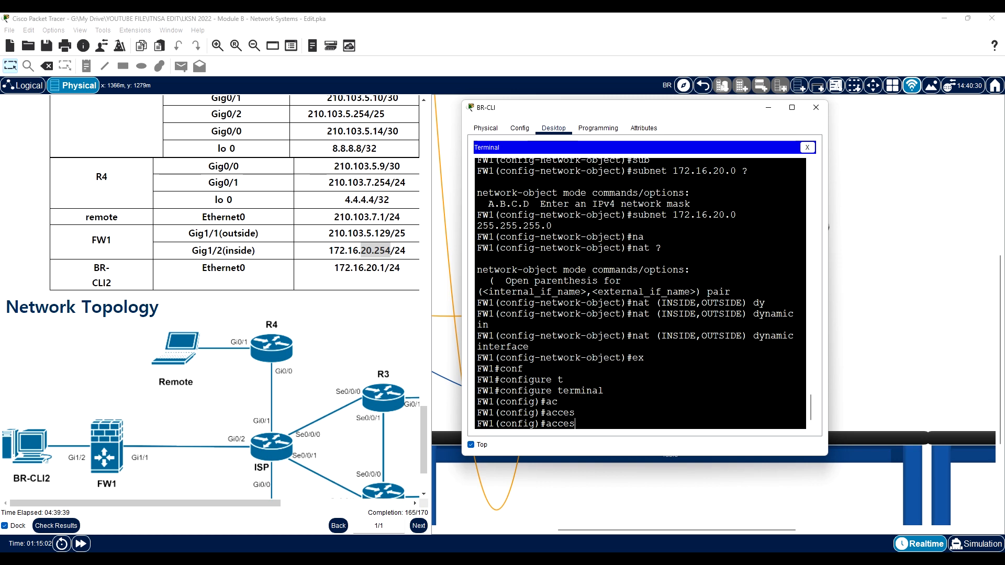
text(?)
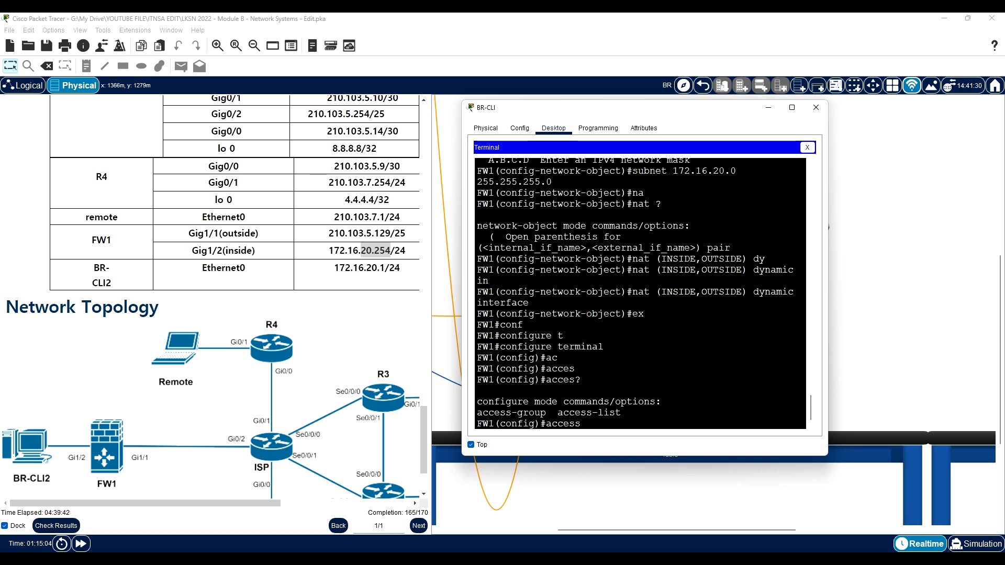
text(s-l)
key(Tab)
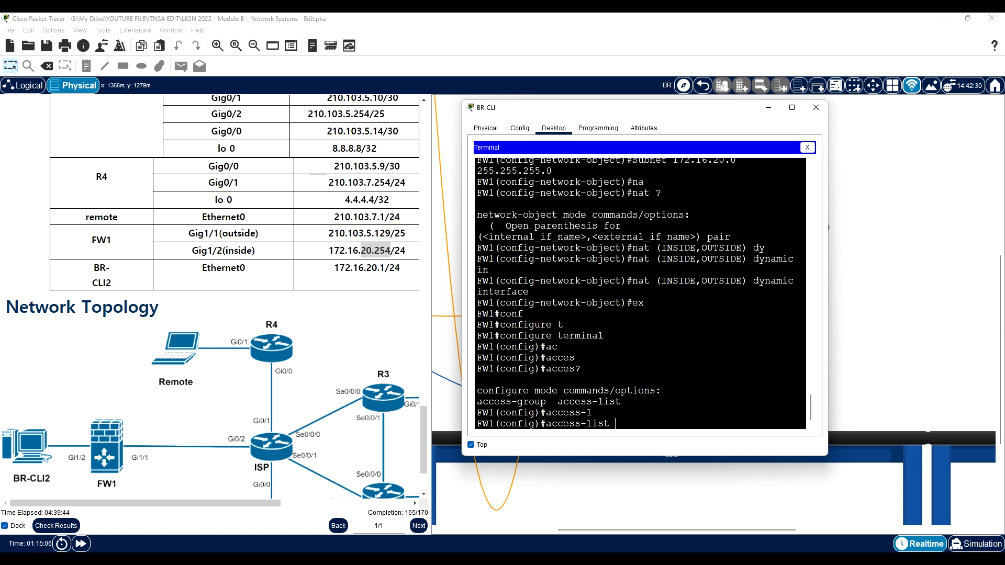
- Define the extended access list INTERNET-ACCESS to permit icmp from any to any
text(INTER)
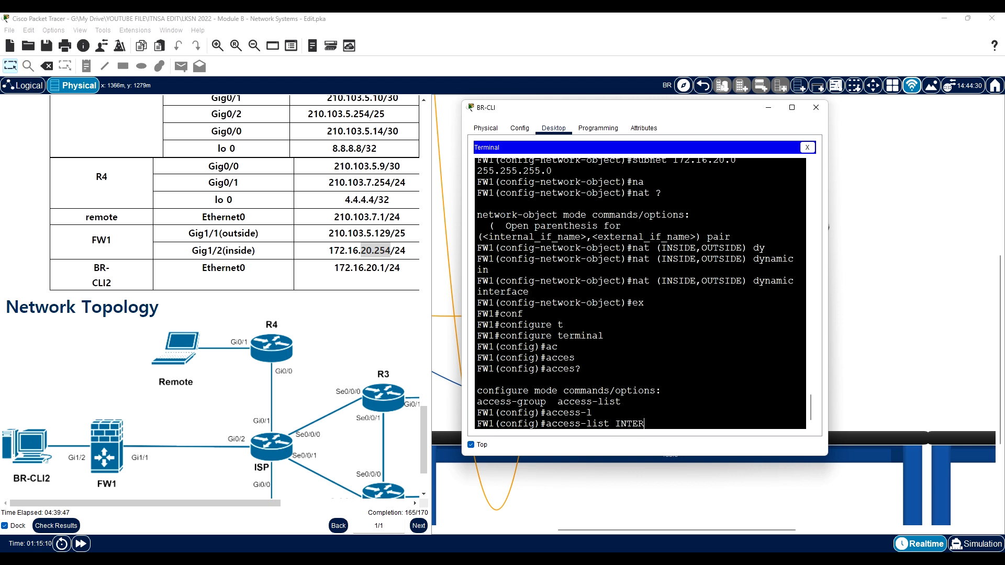
text(NET-ACCESS ex)
key(Tab)
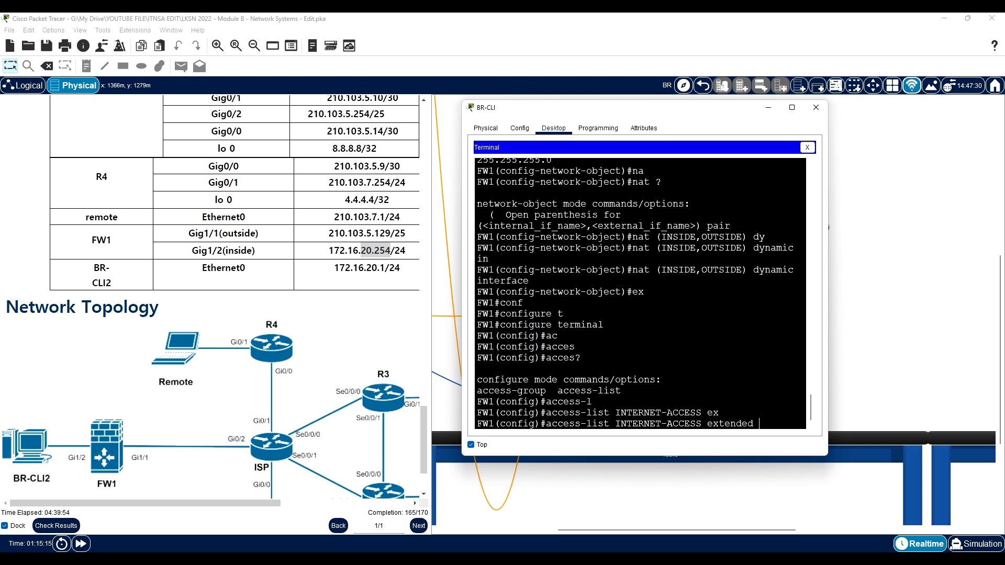
text(per)
key(Tab)
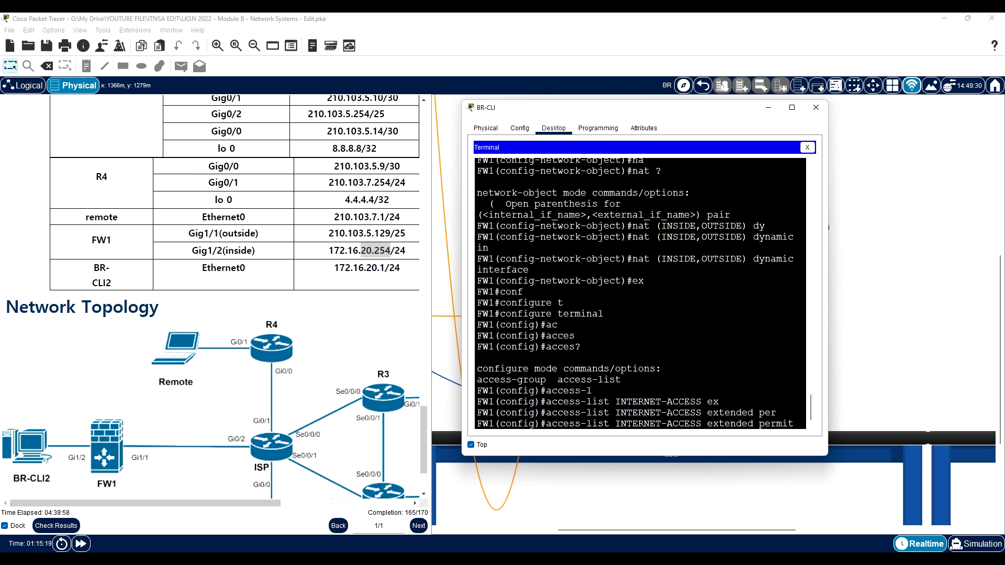
text(ic)
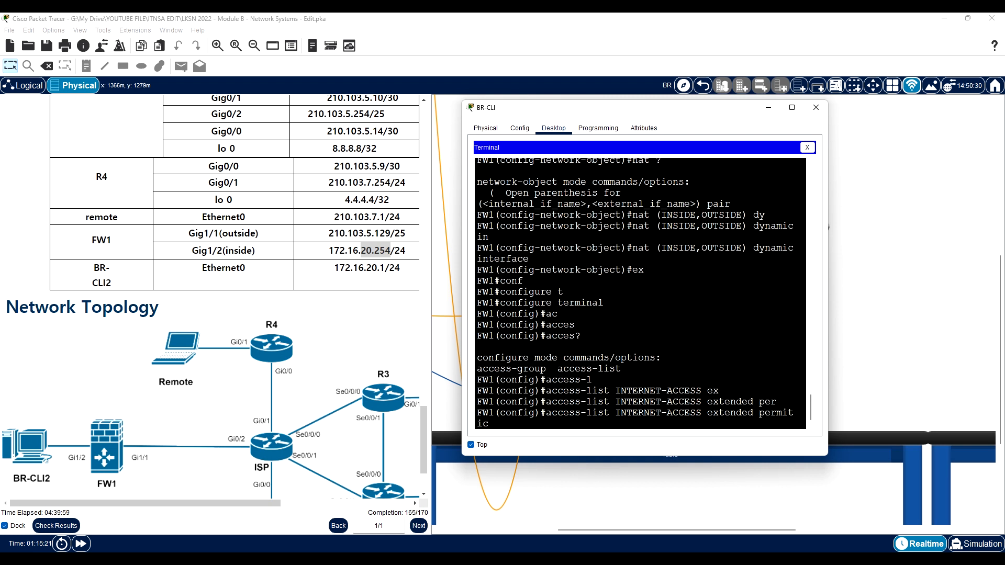
text(mp any any)
key(Return)
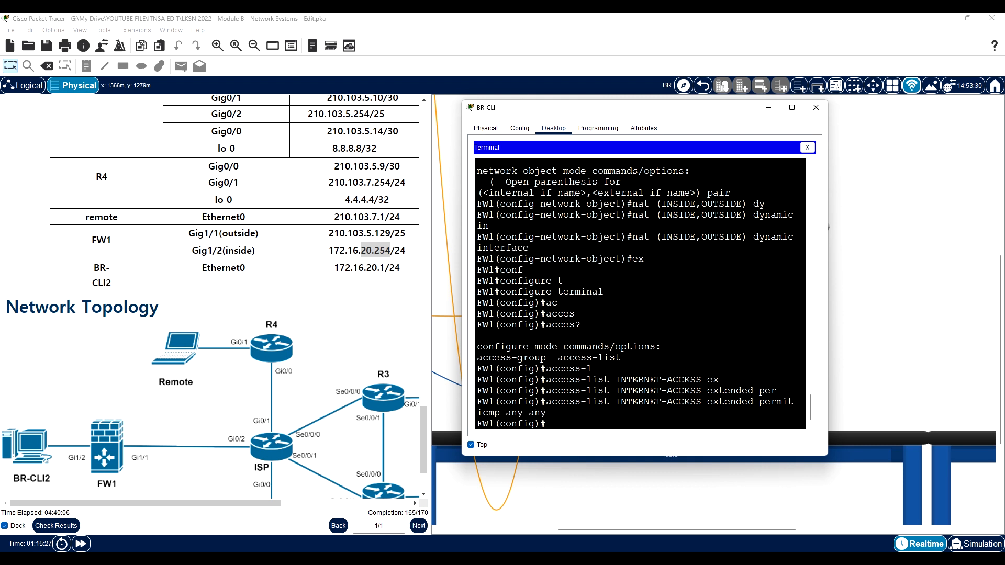
- Apply the INTERNET-ACCESS access list inbound on FW1's OUTSIDE interface with access-group
text(acc)
key(Tab)
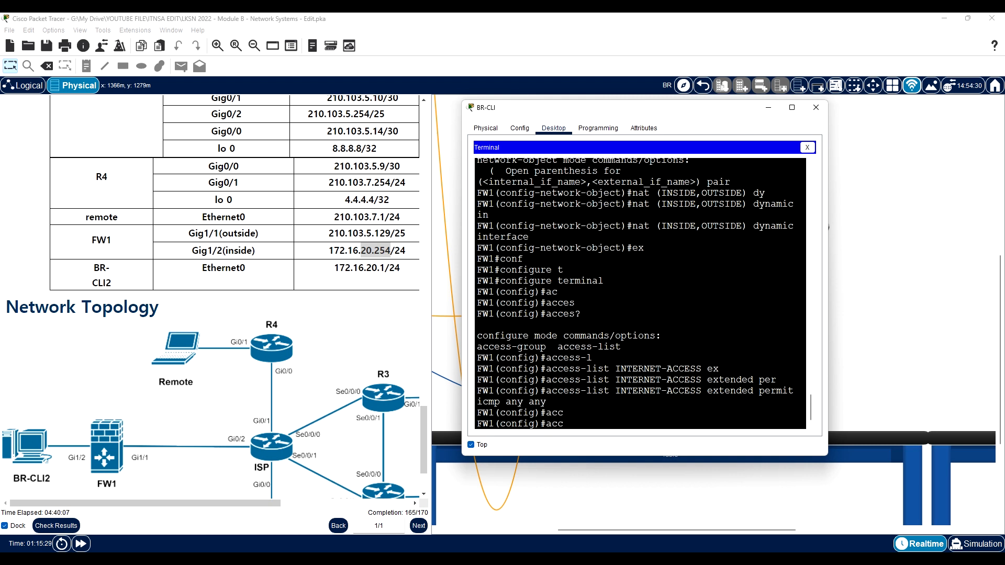
text(ess)
text(-g)
key(Tab)
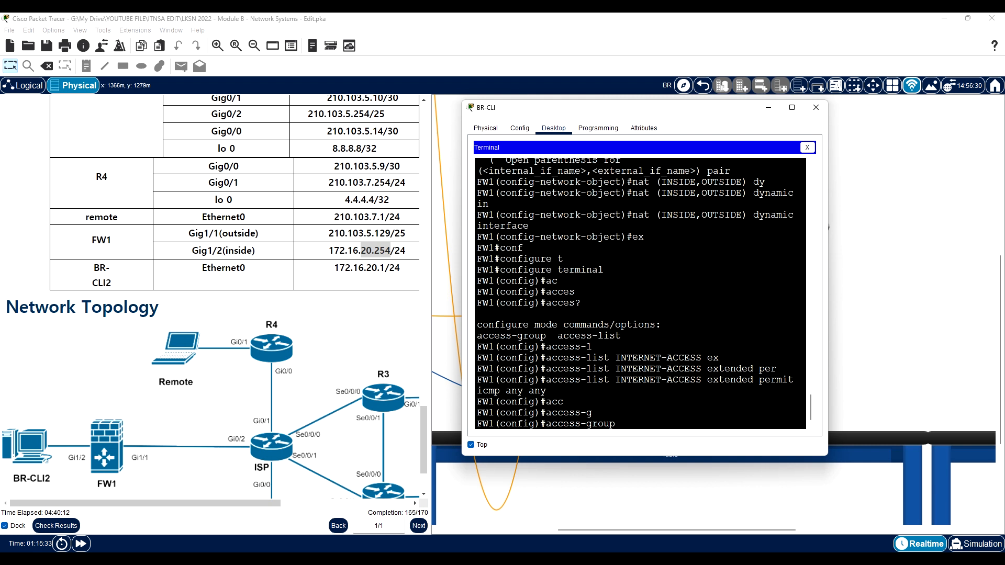
text(INTERNET-ACCESS in in)
key(Tab)
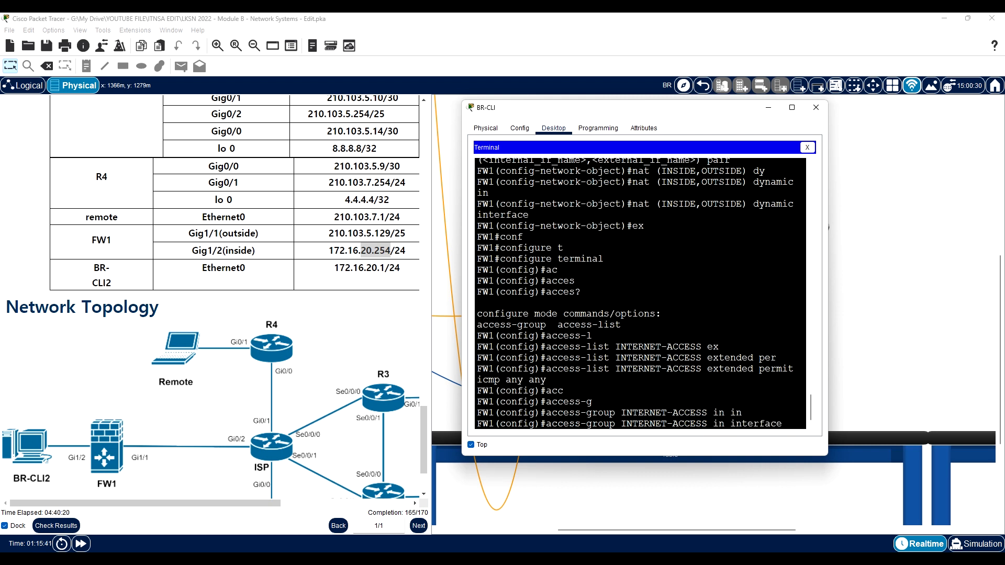
text(OUTS)
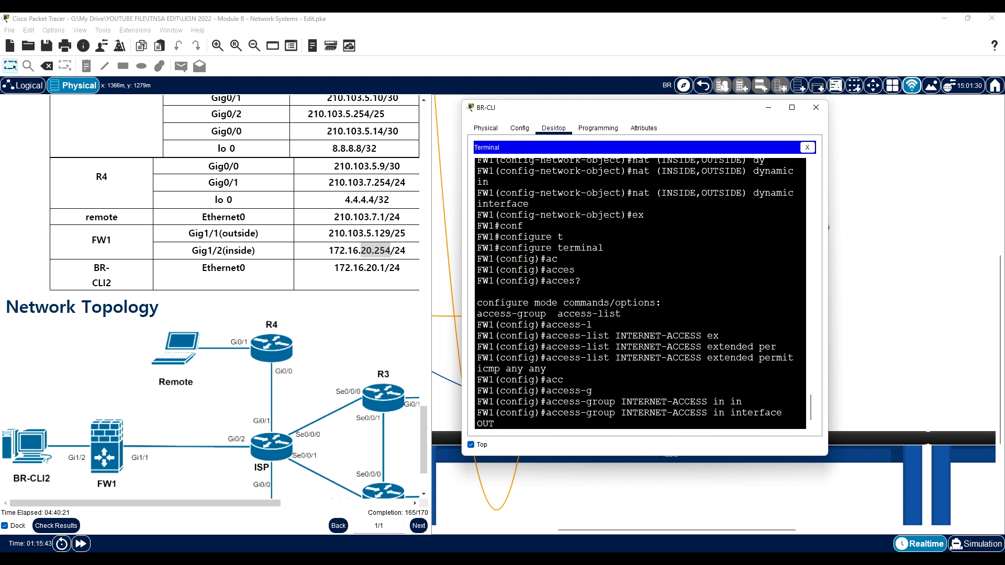
key(Tab)
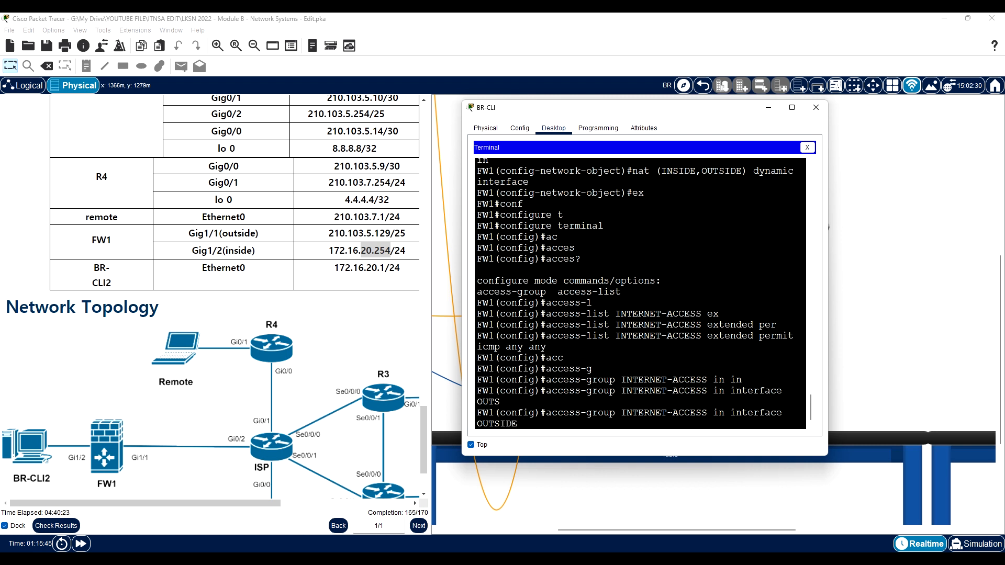
key(Return)
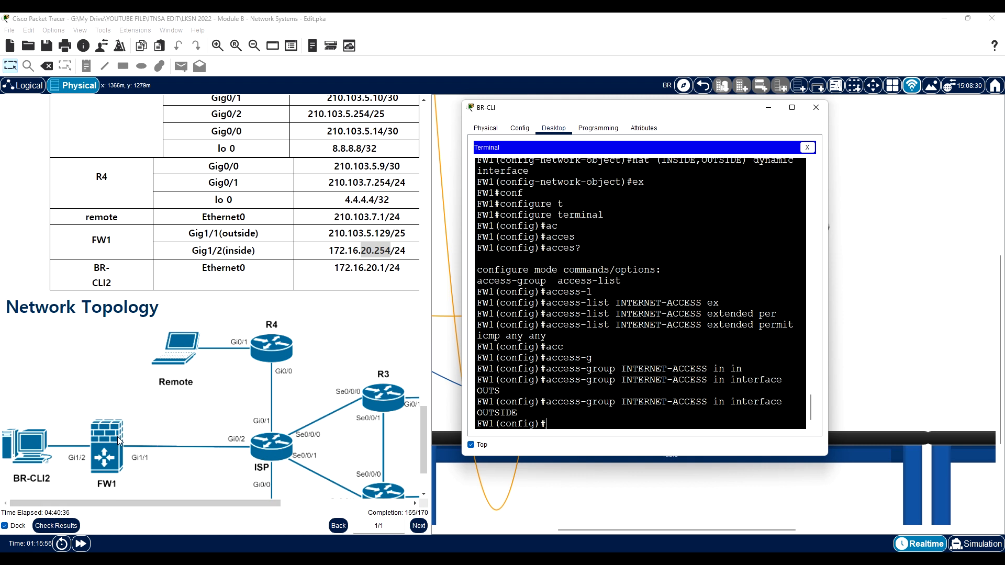
- Close the BR-CLI window and review the activity's assessment items for every device, singling out R3's static NAT source setting
click(818, 110)
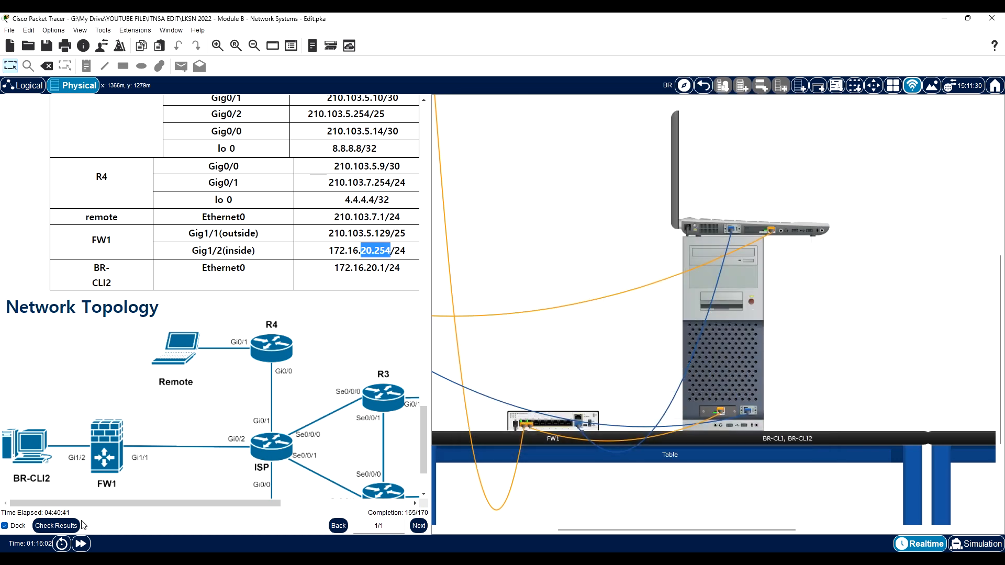
click(56, 526)
click(94, 92)
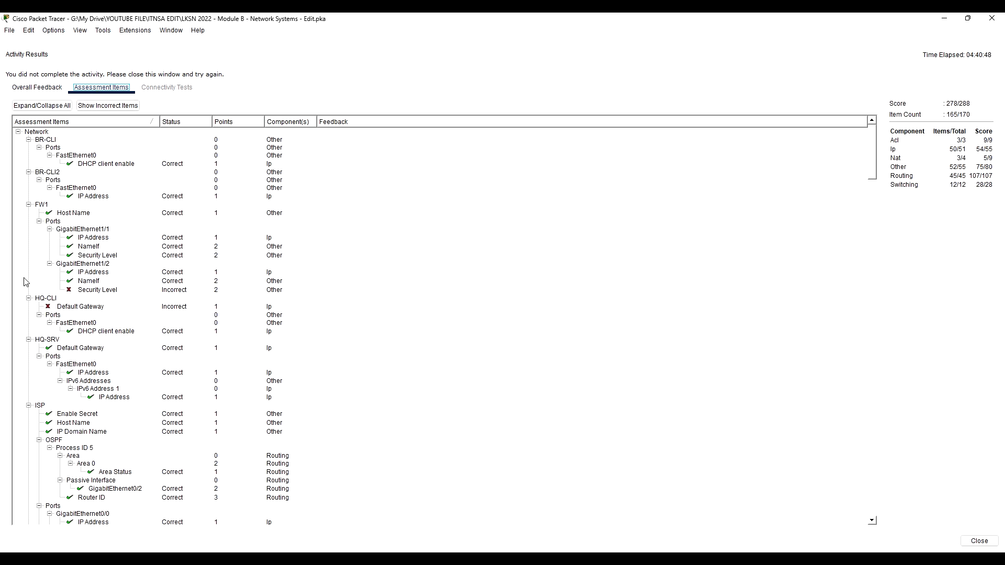
scroll(63, 282, down, 2)
scroll(79, 292, down, 13)
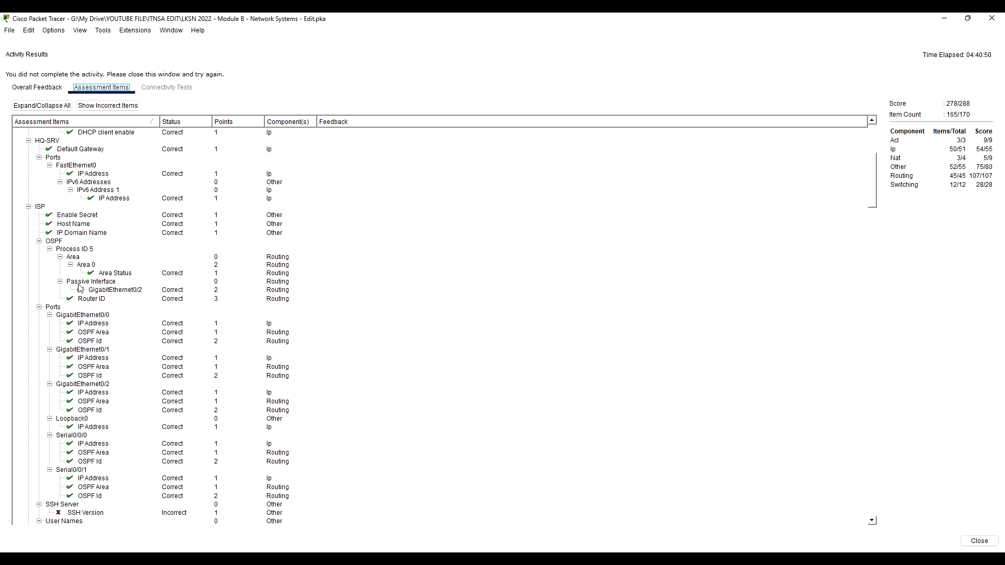
scroll(77, 284, down, 16)
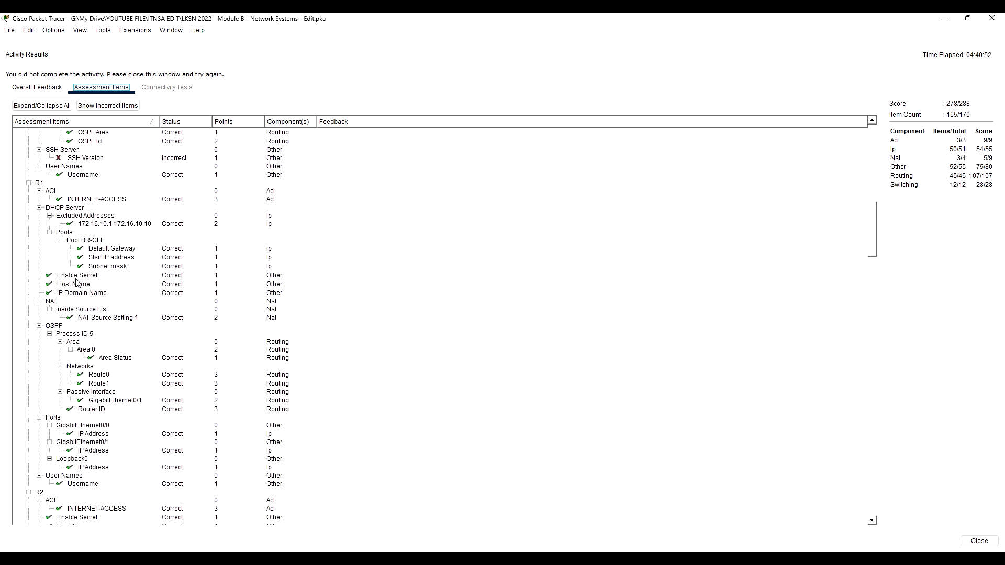
scroll(74, 281, down, 15)
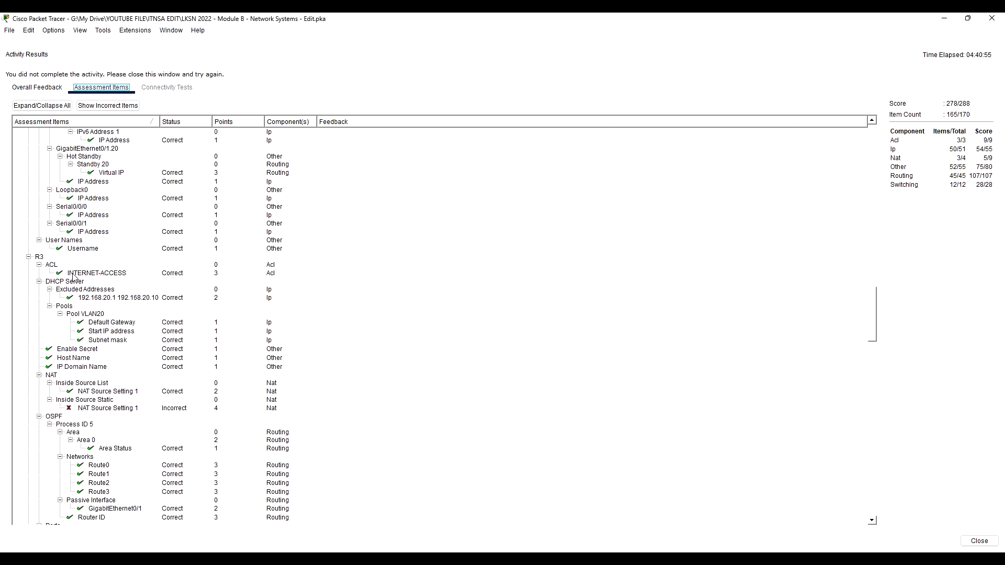
click(106, 410)
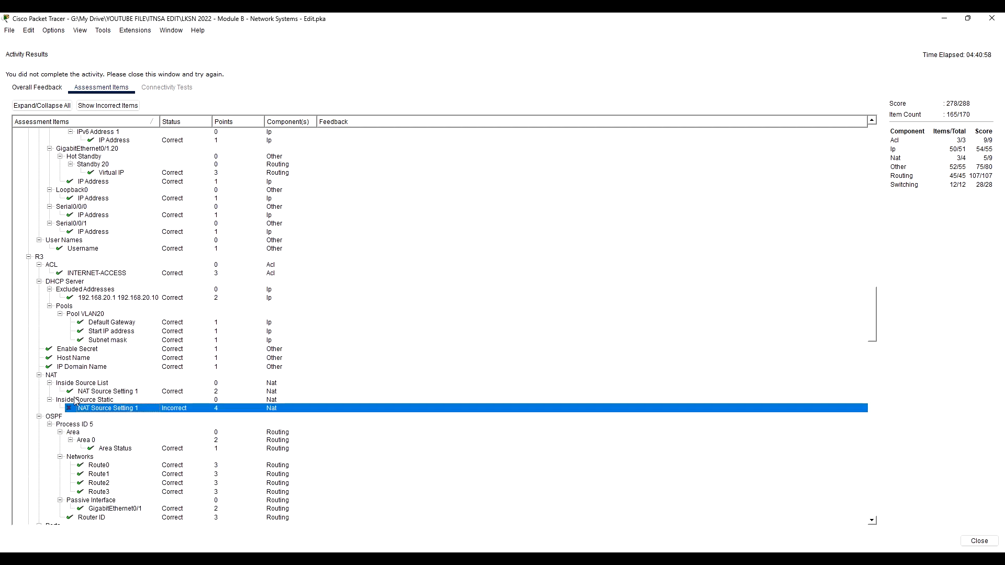
scroll(109, 408, down, 15)
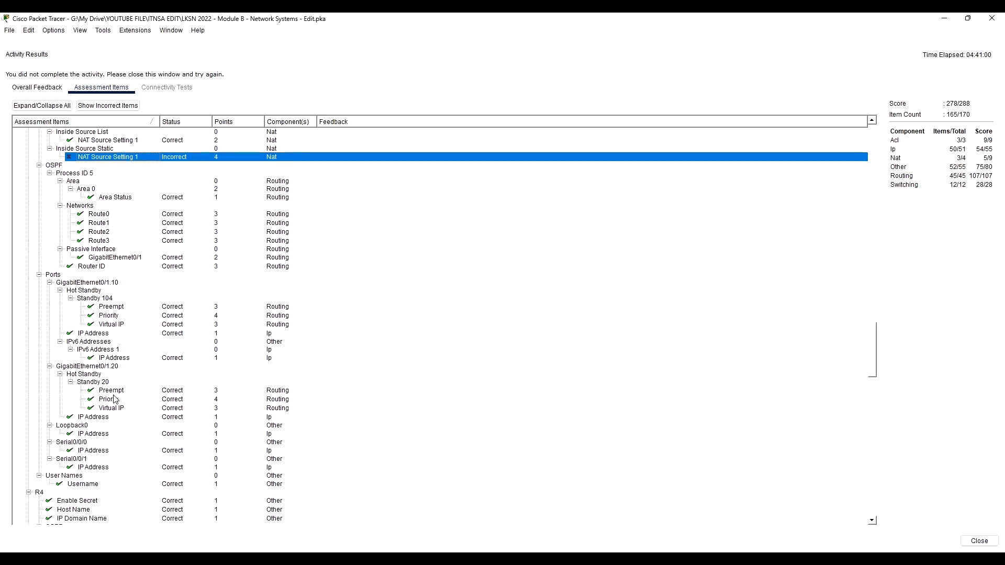
scroll(128, 394, down, 11)
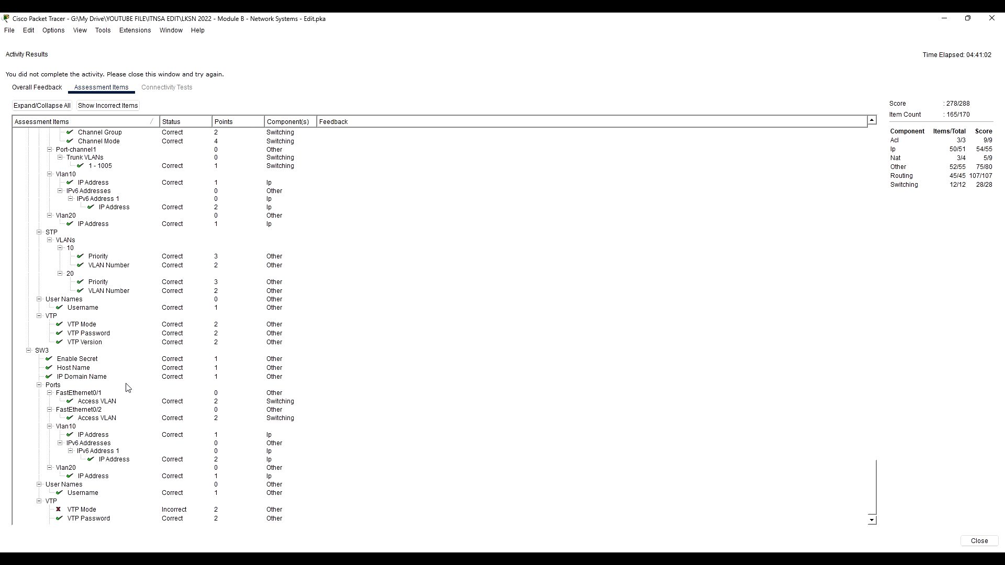
scroll(131, 381, up, 20)
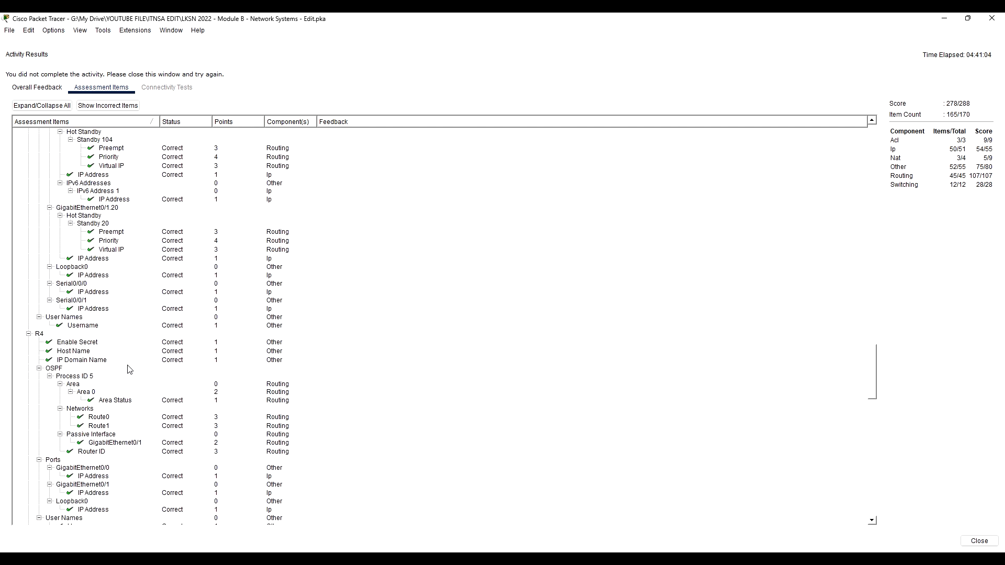
- Close the activity results and return to the Corporate Office physical view
click(979, 541)
click(703, 86)
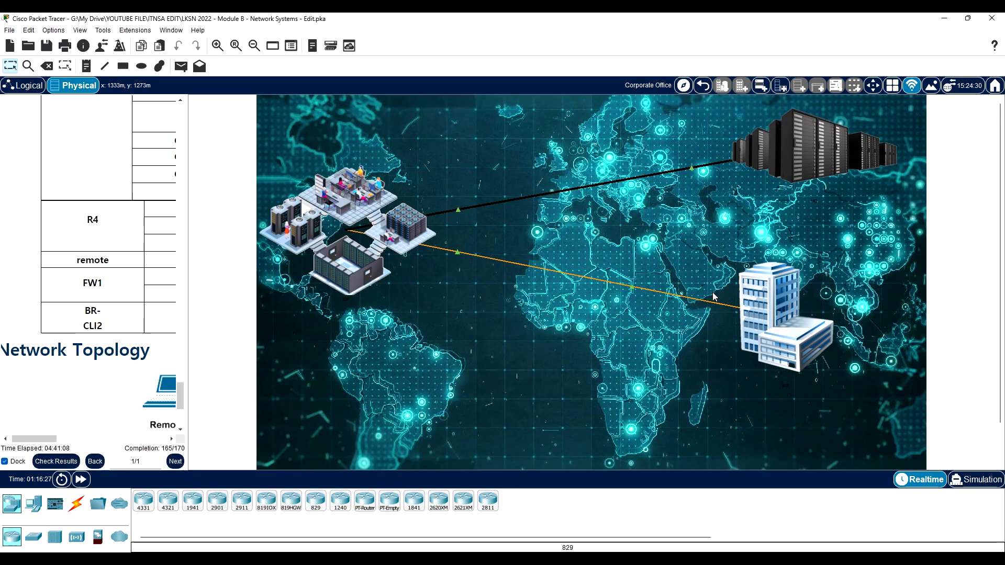
click(792, 152)
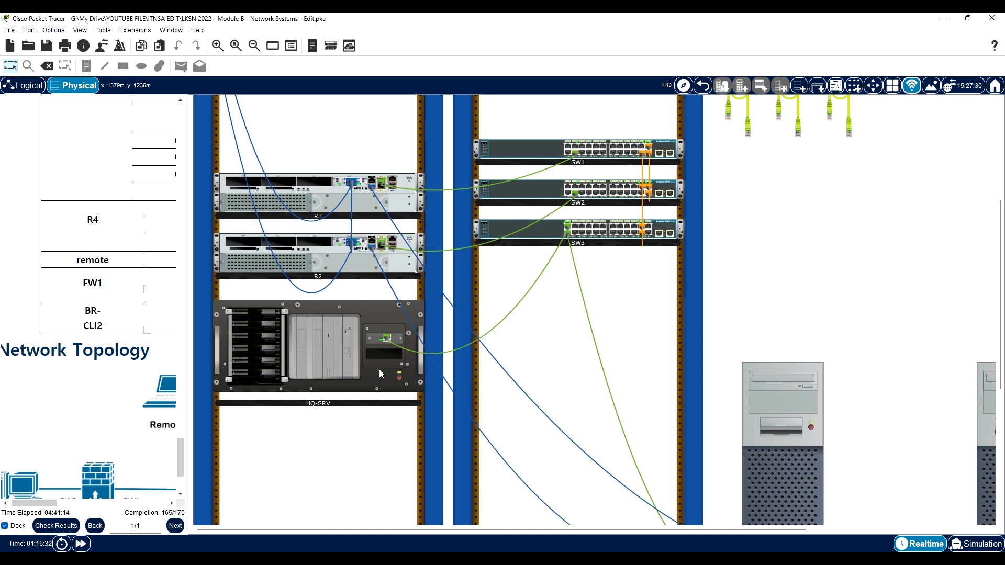
click(738, 116)
click(703, 86)
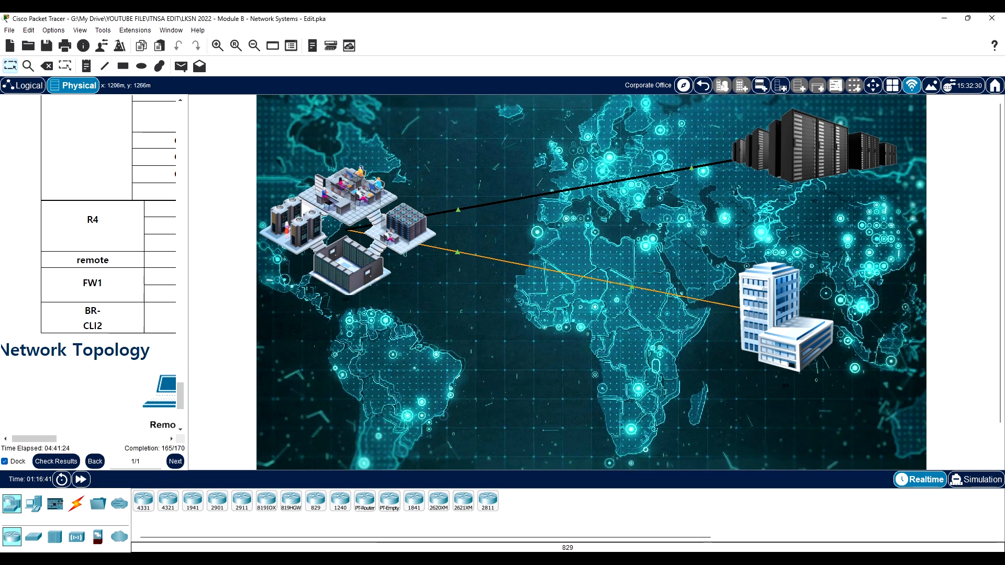
- Enter the HQ site and open a terminal session to R3 from the Terminal-HQ computer
click(836, 172)
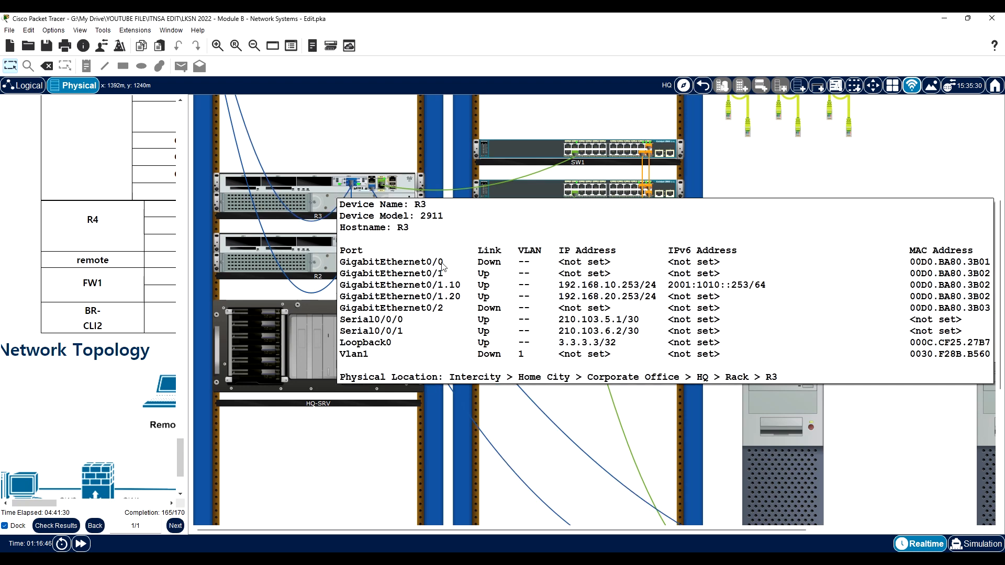
scroll(643, 478, down, 3)
scroll(643, 479, down, 2)
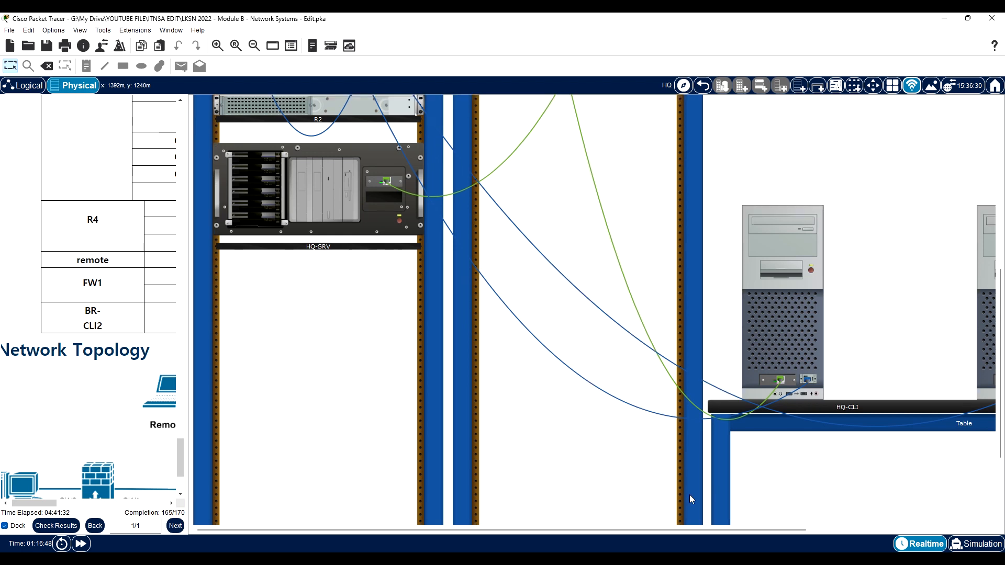
drag(761, 530, 850, 532)
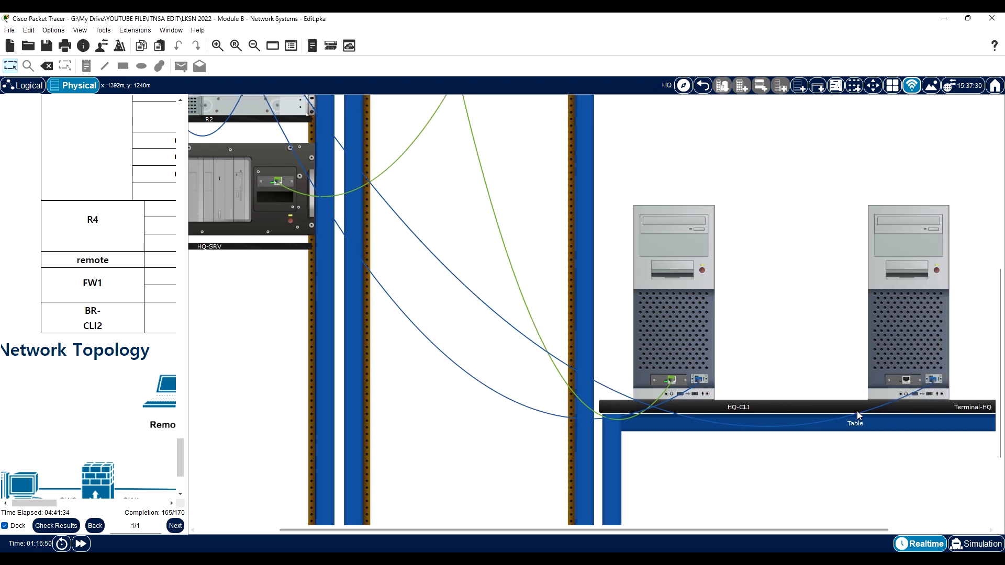
click(926, 308)
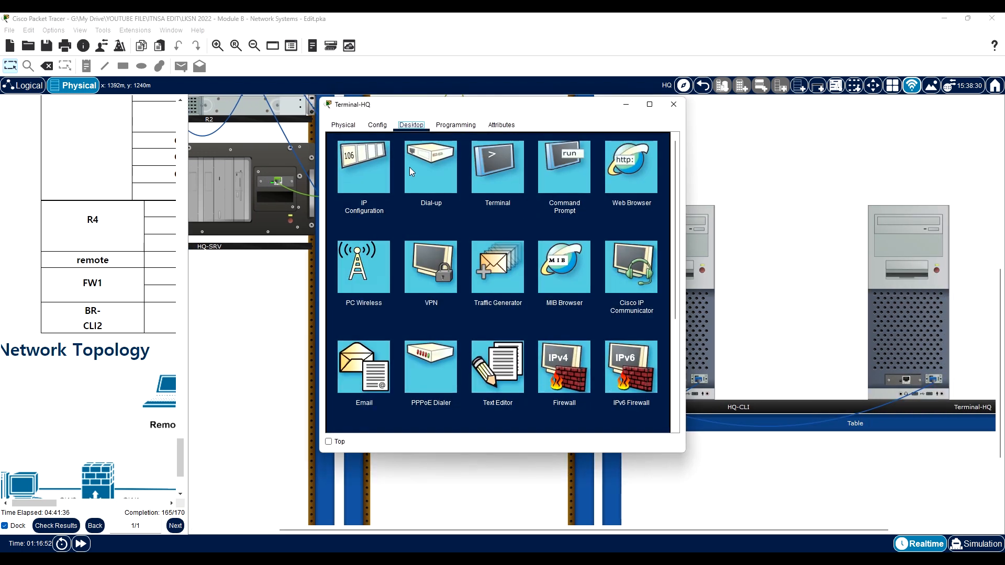
click(503, 172)
click(648, 245)
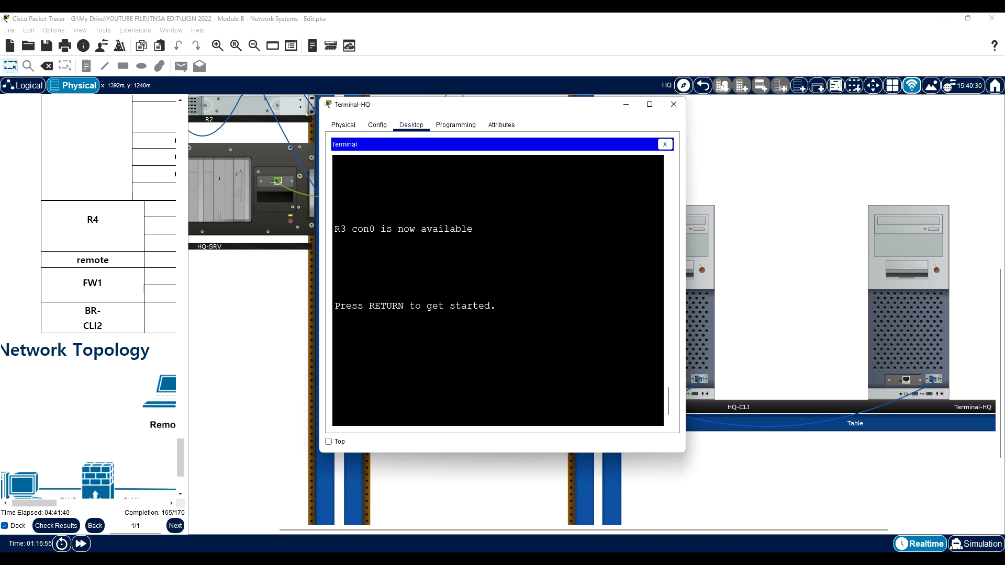
- Enter R3's privileged mode with the enable password and switch to global configuration mode
key(Return)
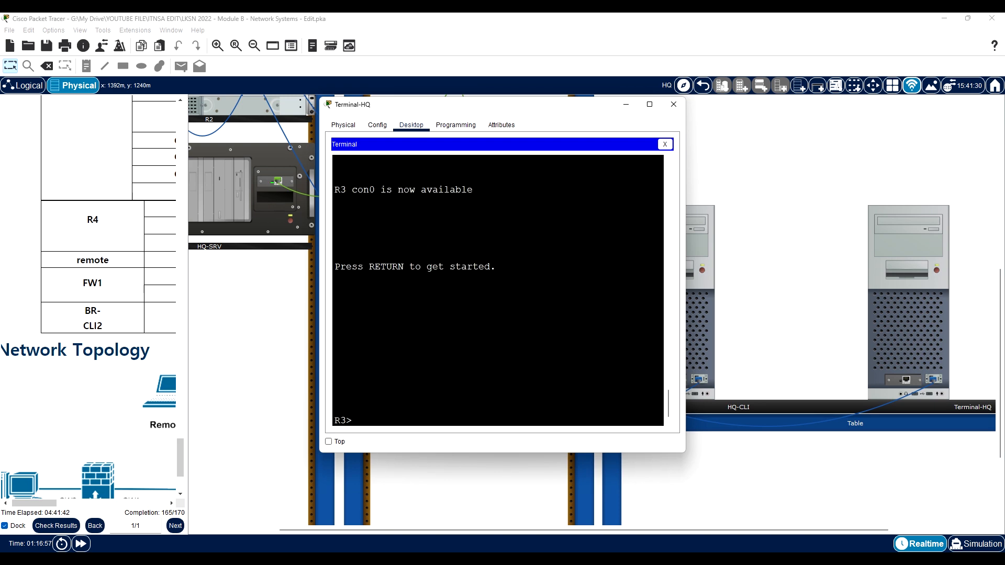
text(en)
key(Return)
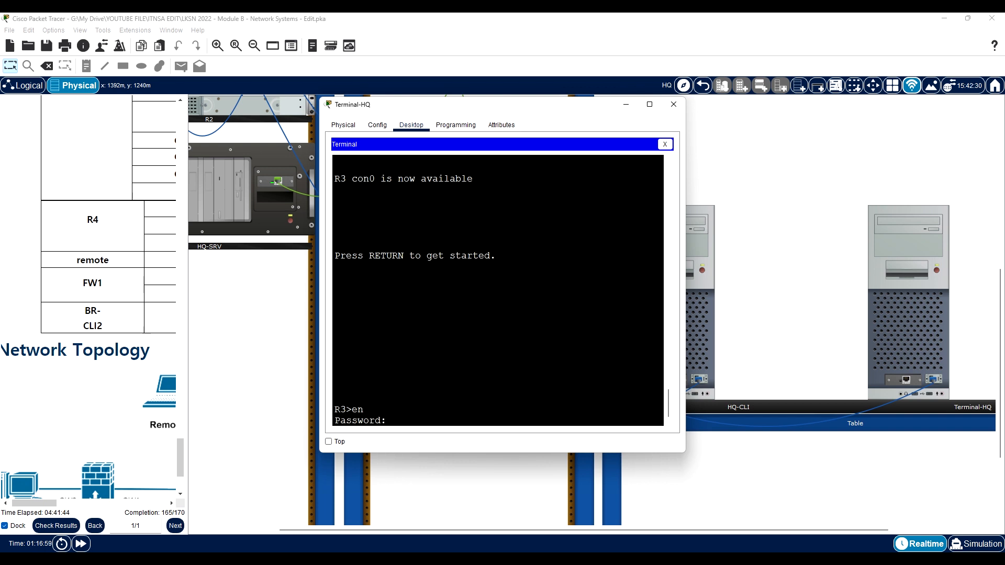
key(Return)
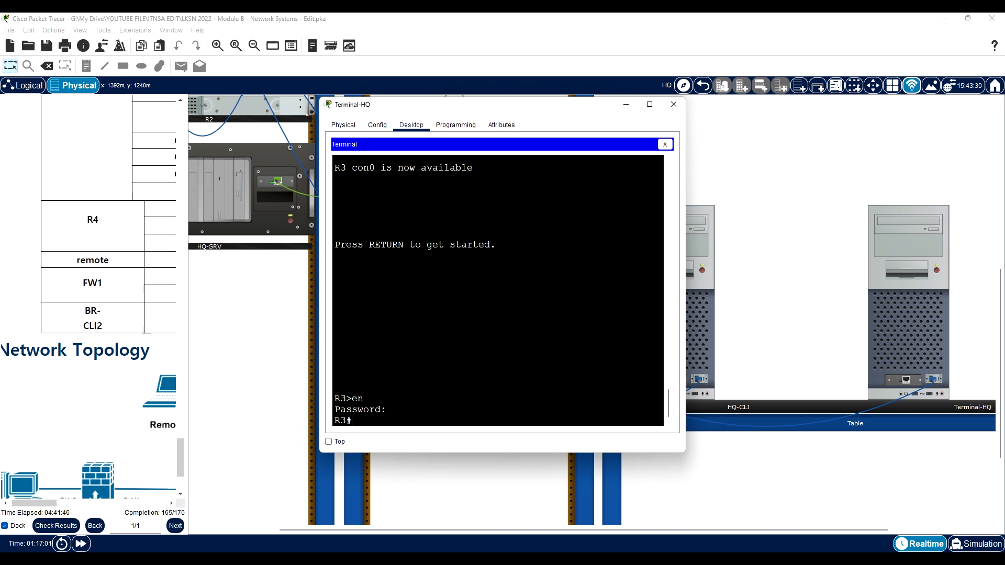
text(conf)
key(Tab)
text(t)
key(Tab)
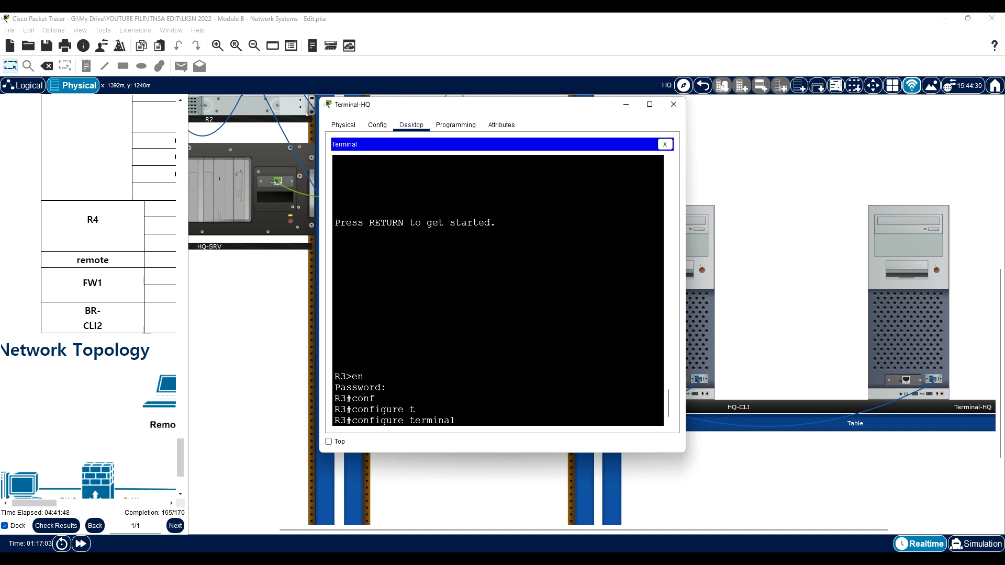
key(Return)
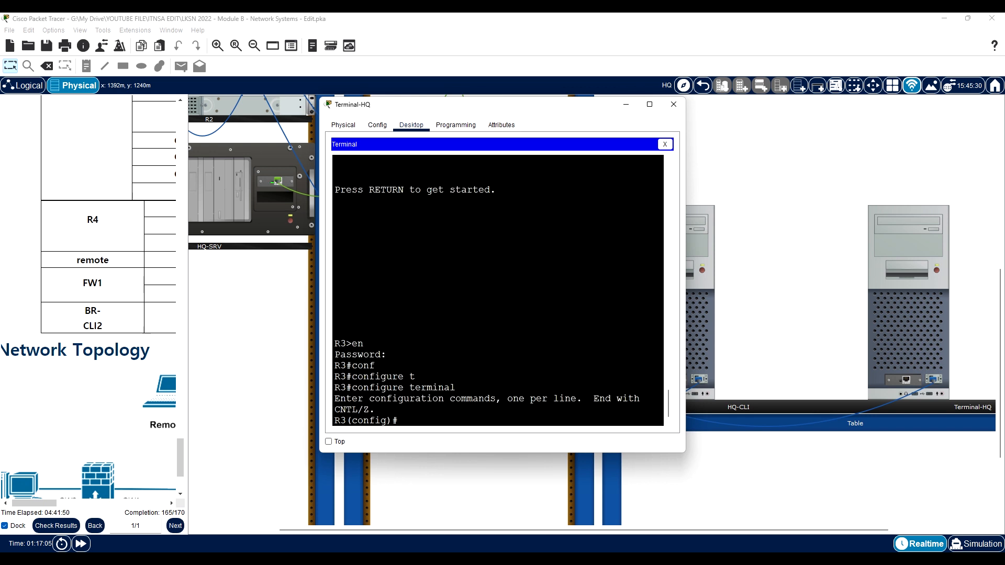
- Begin an ip nat inside source command on R3
text(ip nat ins)
key(Tab)
text(sou)
key(Tab)
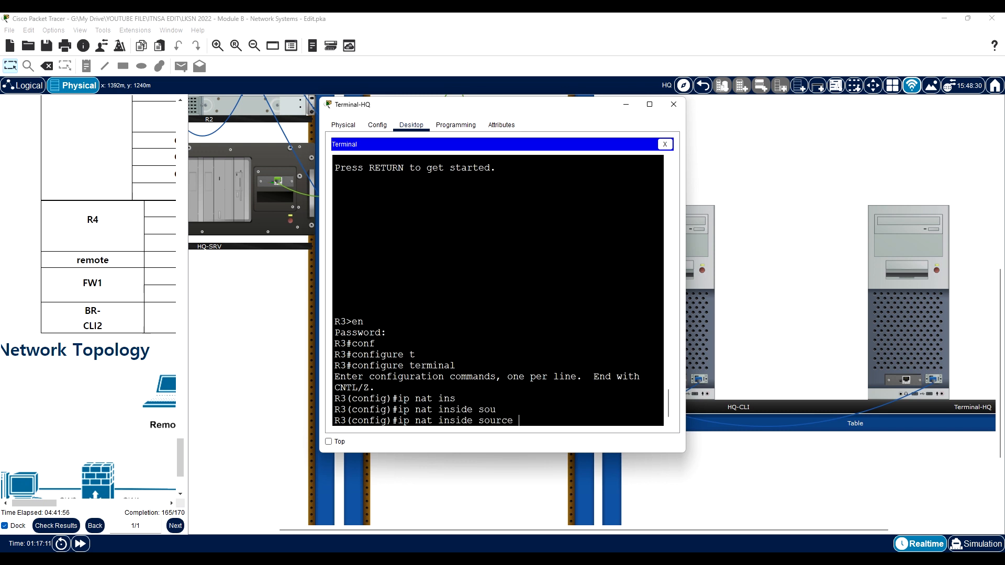
text(l)
key(Tab)
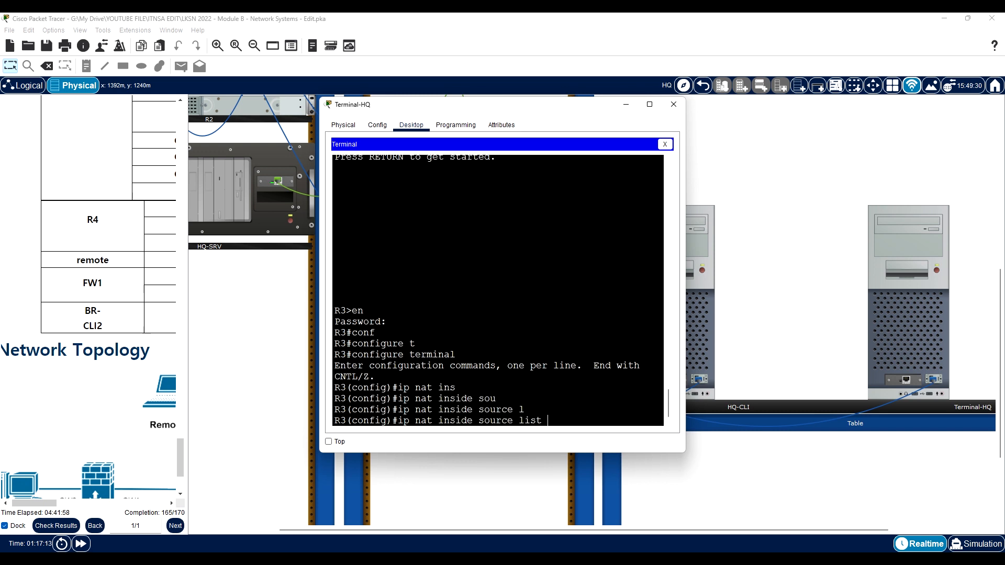
text(INTERNET-ACCESS)
key(BackSpace)
key(BackSpace)
key(BackSpace)
key(BackSpace)
key(BackSpace)
key(BackSpace)
key(BackSpace)
key(BackSpace)
key(BackSpace)
key(BackSpace)
key(BackSpace)
key(BackSpace)
key(BackSpace)
key(BackSpace)
key(BackSpace)
key(BackSpace)
key(BackSpace)
key(BackSpace)
key(BackSpace)
key(BackSpace)
key(BackSpace)
key(BackSpace)
key(BackSpace)
text(sta)
key(Tab)
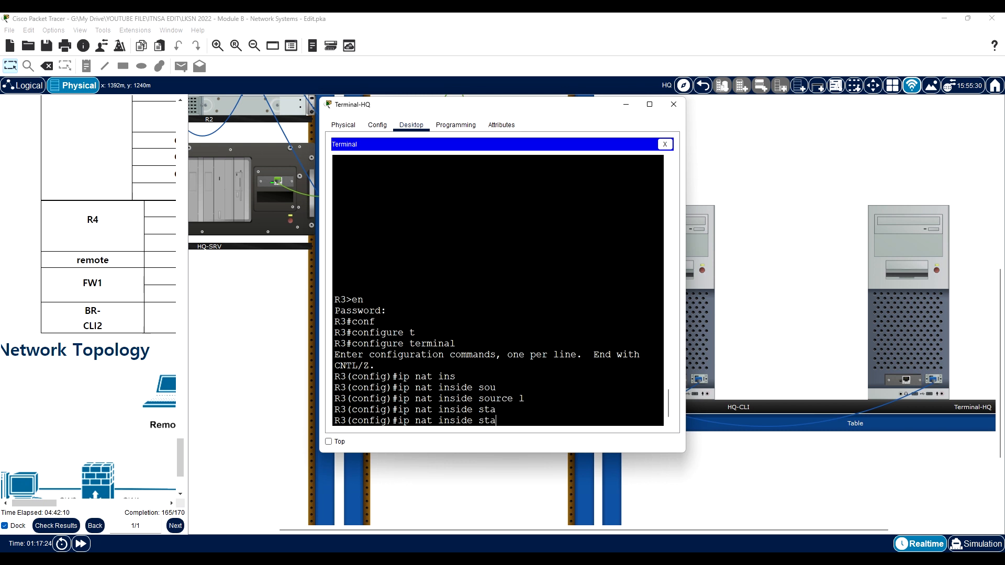
key(BackSpace)
key(BackSpace)
key(BackSpace)
- Build the R3 command up to ip nat inside source static udp, consulting the help for the available keywords
text(?)
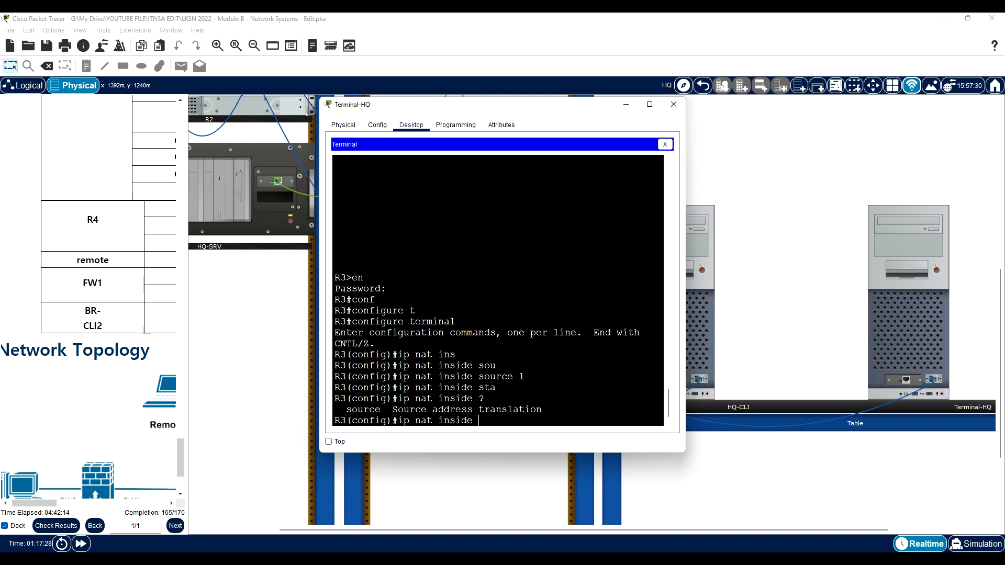
text(so)
key(Tab)
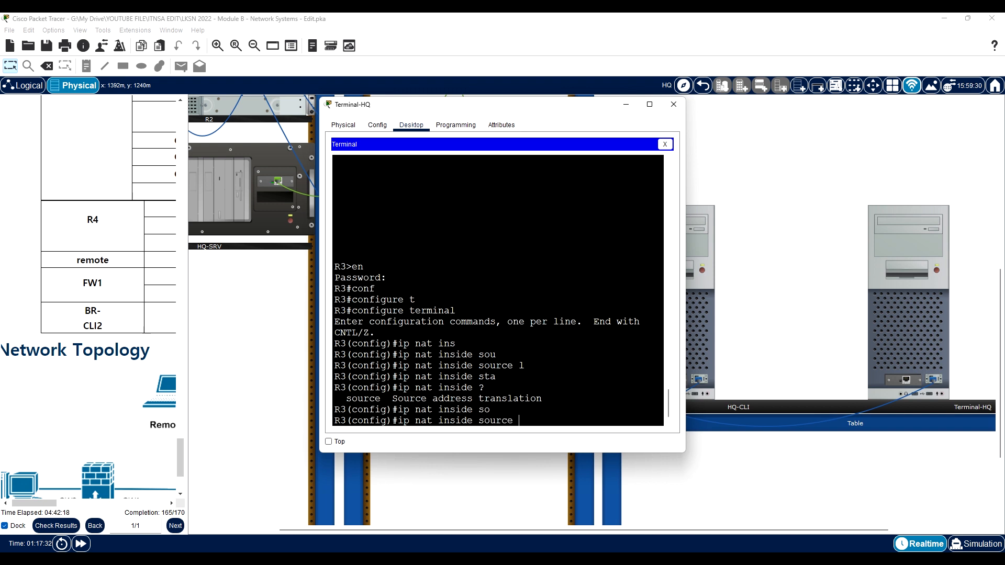
text(?sta)
key(Tab)
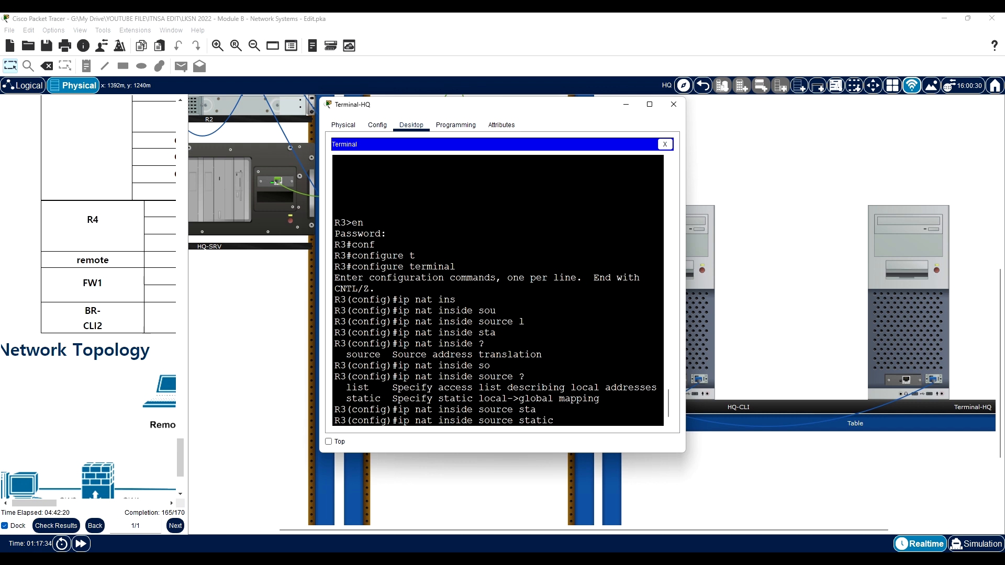
text(udp ?)
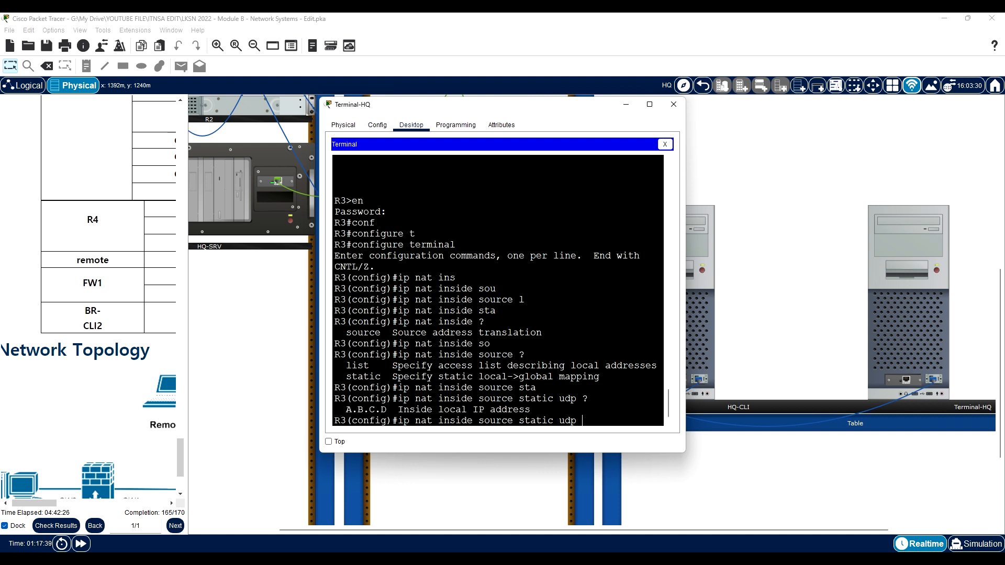
text(192.168.10.1)
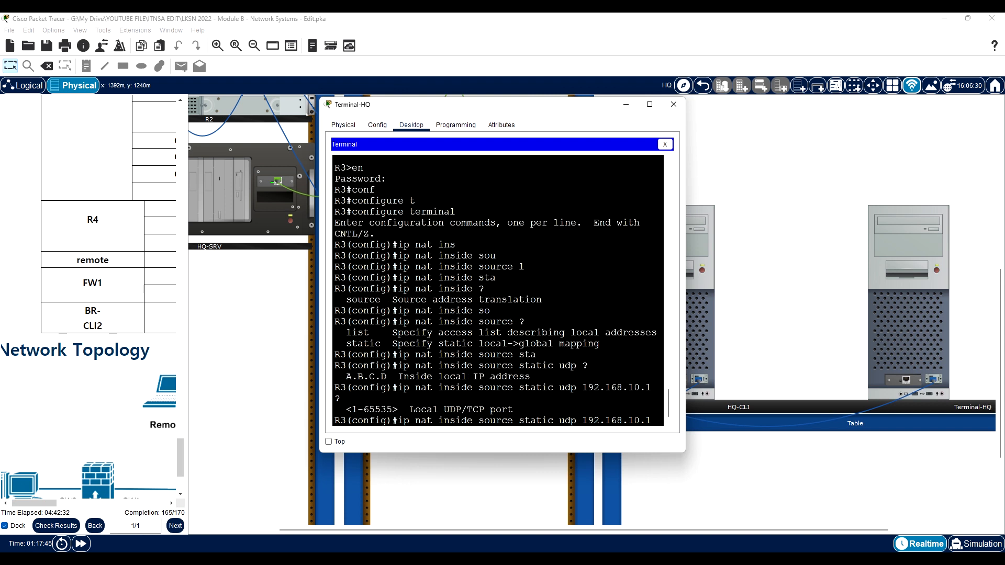
text( ?123)
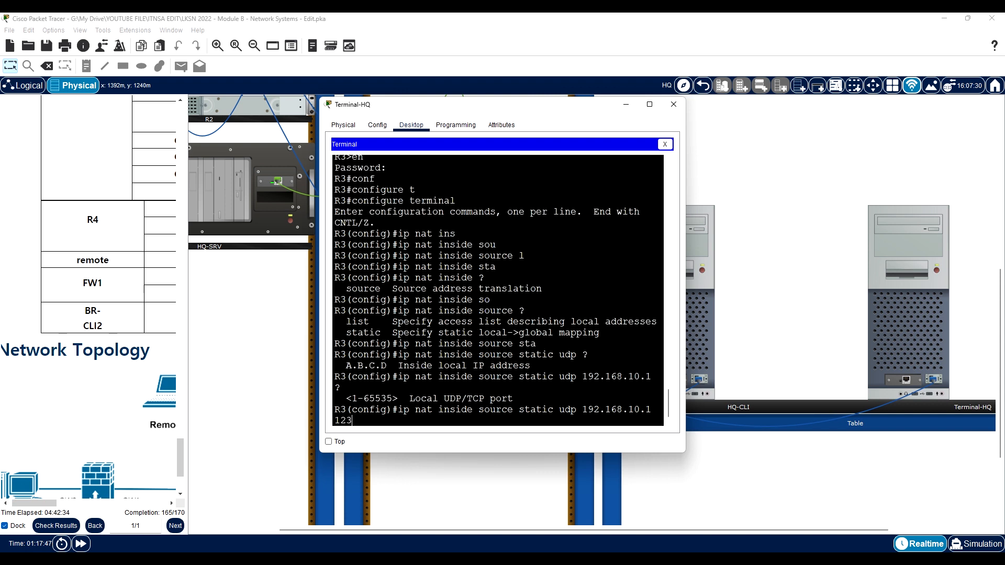
text( 210.103.5.1)
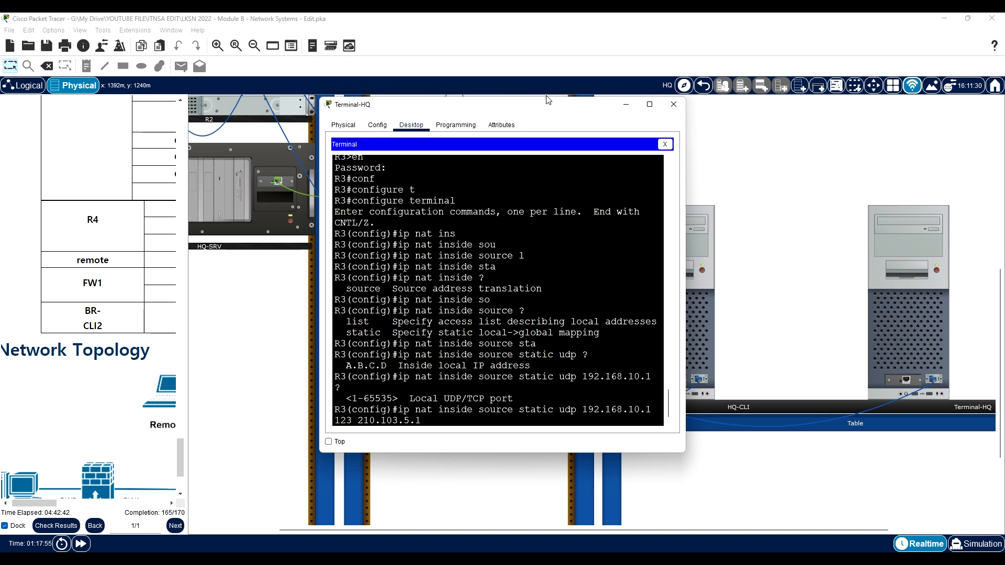
- Keep the terminal window on top, widen the instructions and look up R3's Serial 0/0/0 address in the address table
click(329, 441)
drag(464, 111, 576, 209)
drag(186, 347, 401, 348)
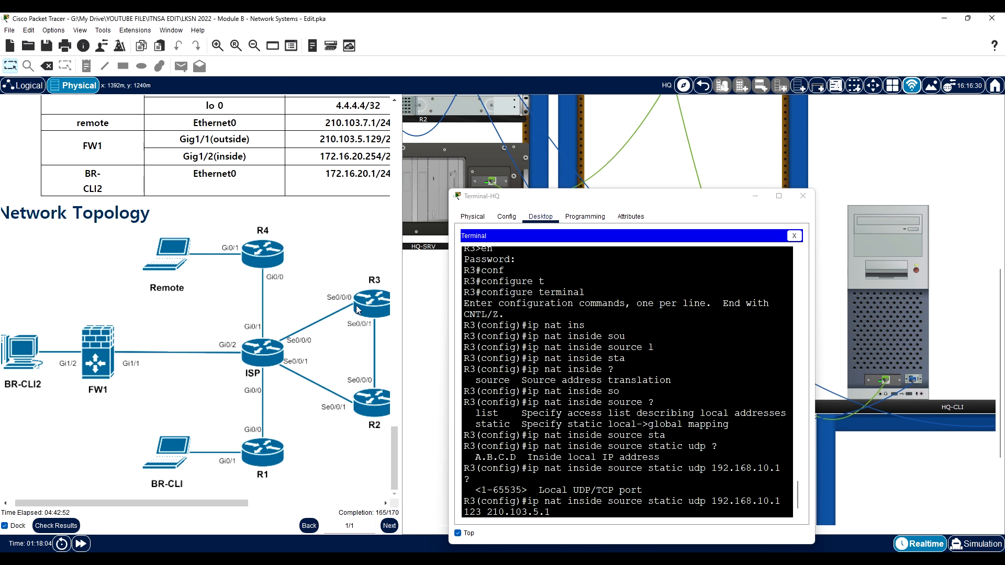
scroll(343, 305, up, 15)
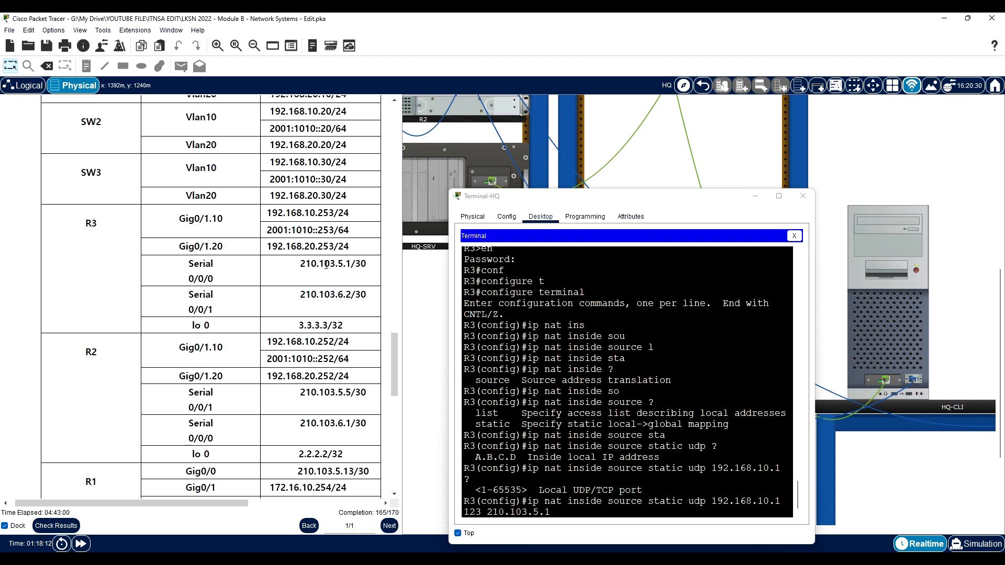
drag(351, 266, 324, 266)
scroll(627, 383, down, 1)
- Complete the static NAT command with global port 123, run it on R3 and close the Terminal-HQ window
click(555, 511)
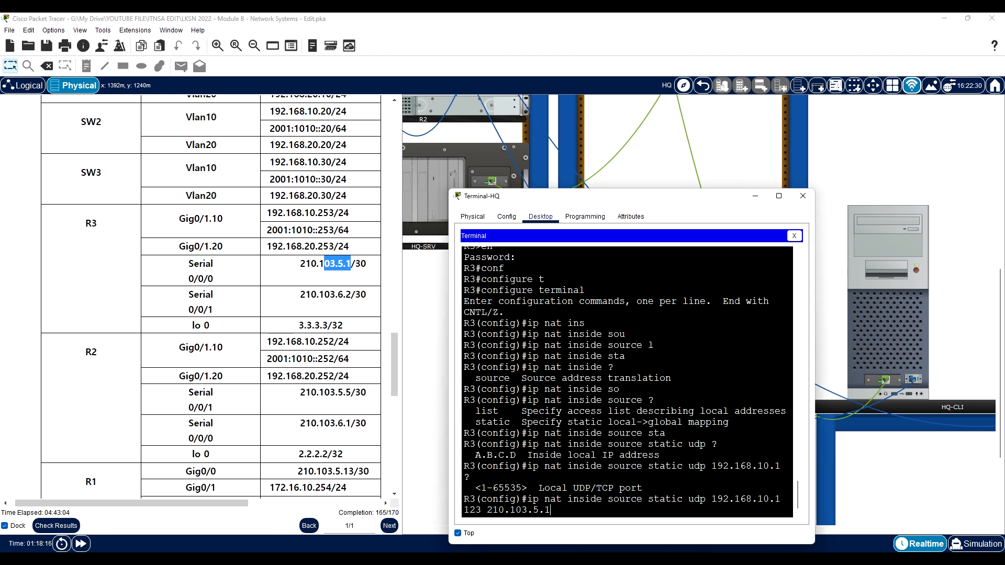
text(123)
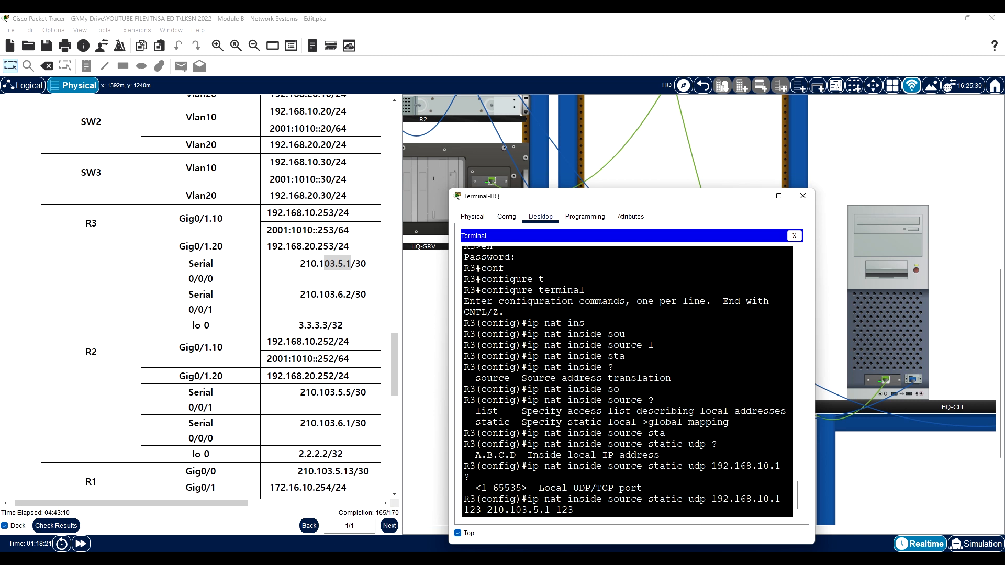
key(Return)
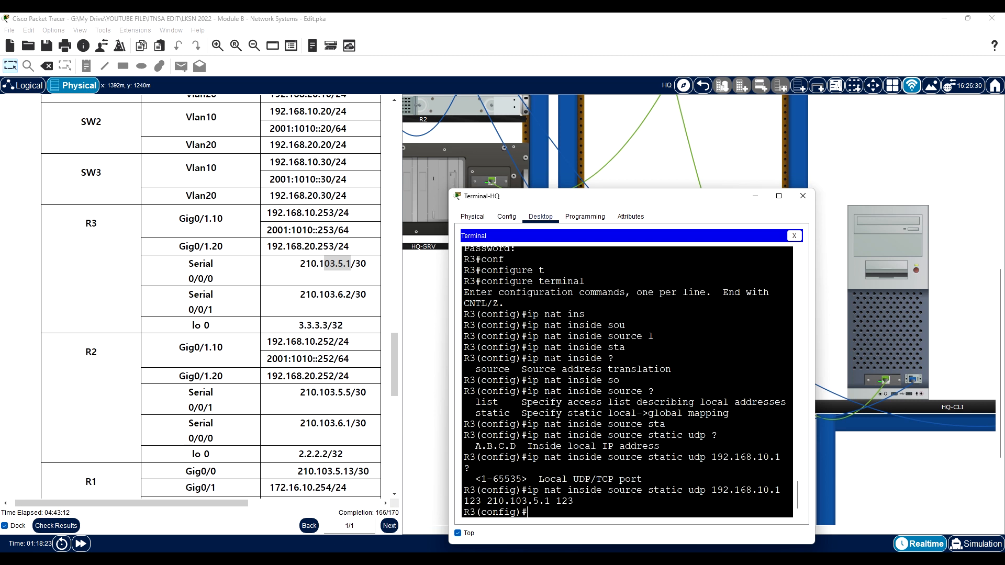
click(804, 196)
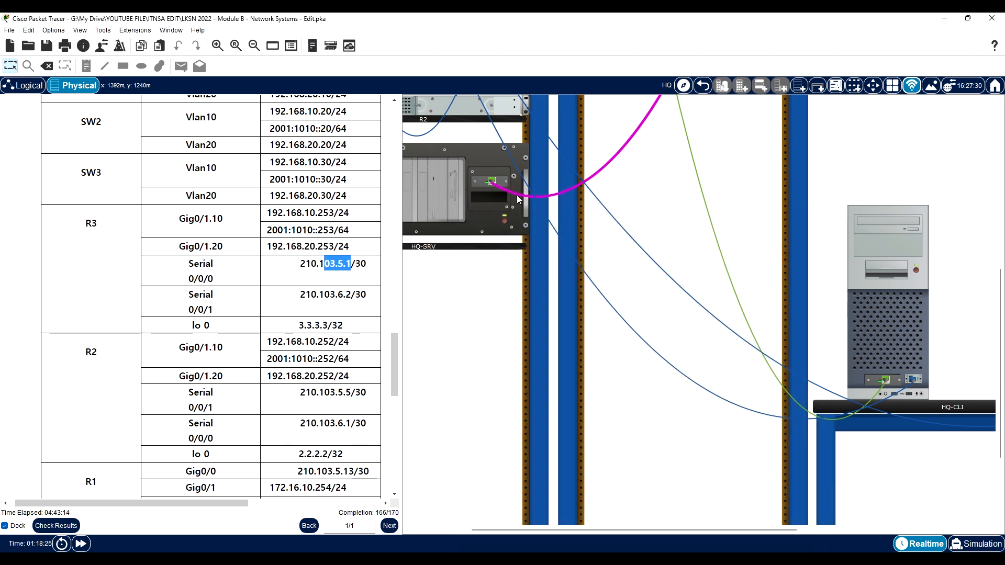
- Examine the network topology from the Remote computer to HQ-SRV and the address table in the instructions
scroll(214, 241, down, 15)
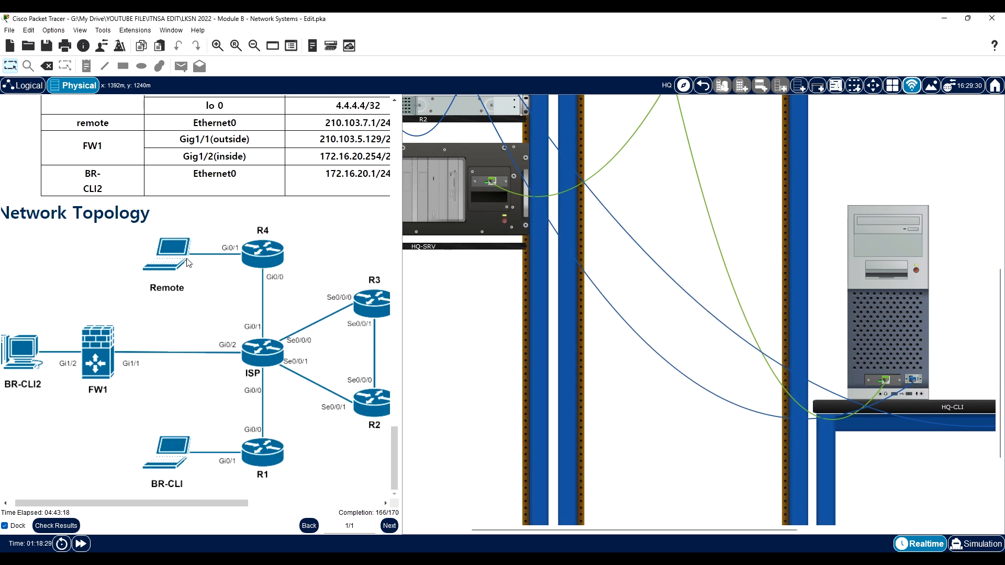
scroll(316, 501, right, 3)
scroll(316, 501, right, 2)
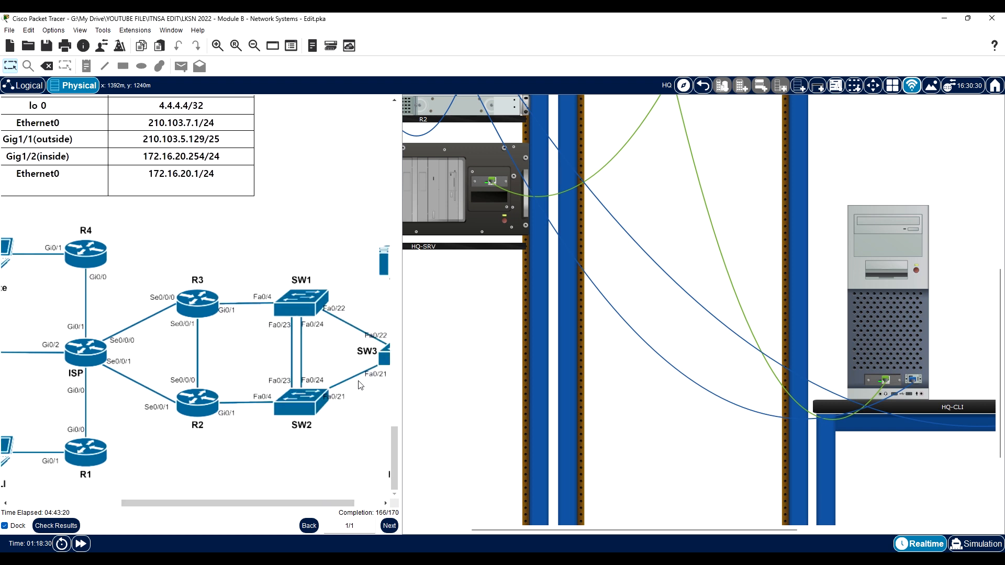
scroll(324, 481, right, 1)
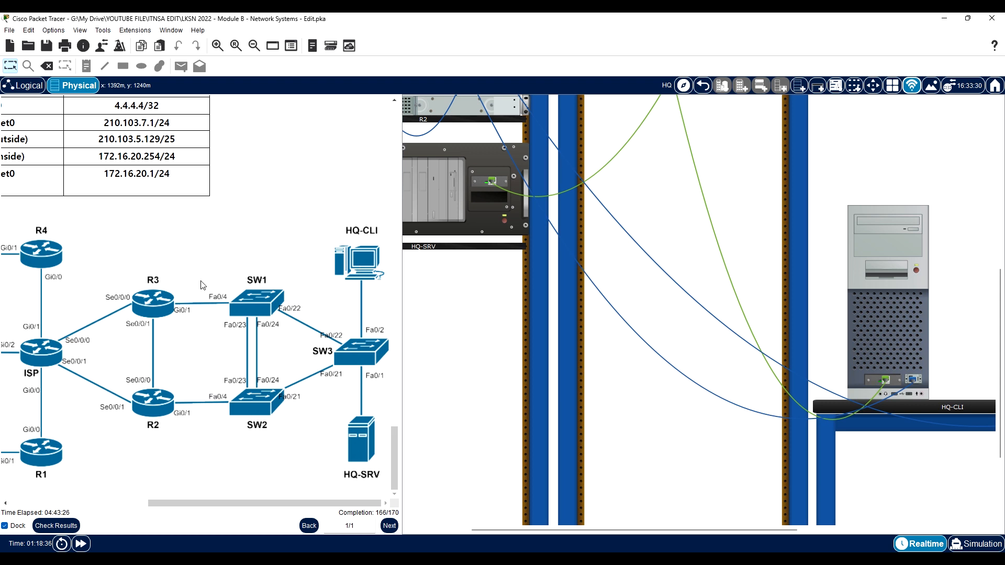
drag(268, 505, 197, 494)
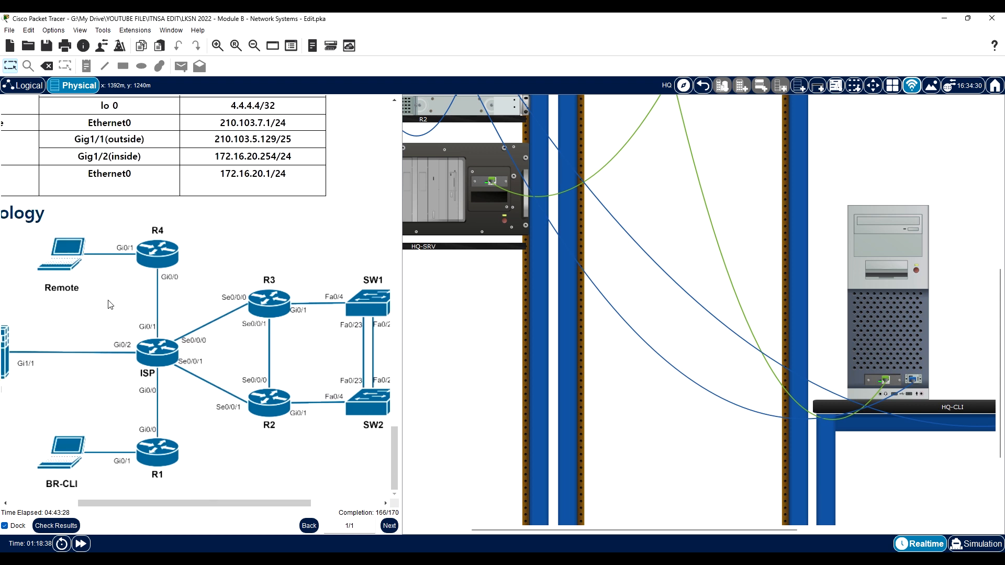
scroll(76, 282, up, 10)
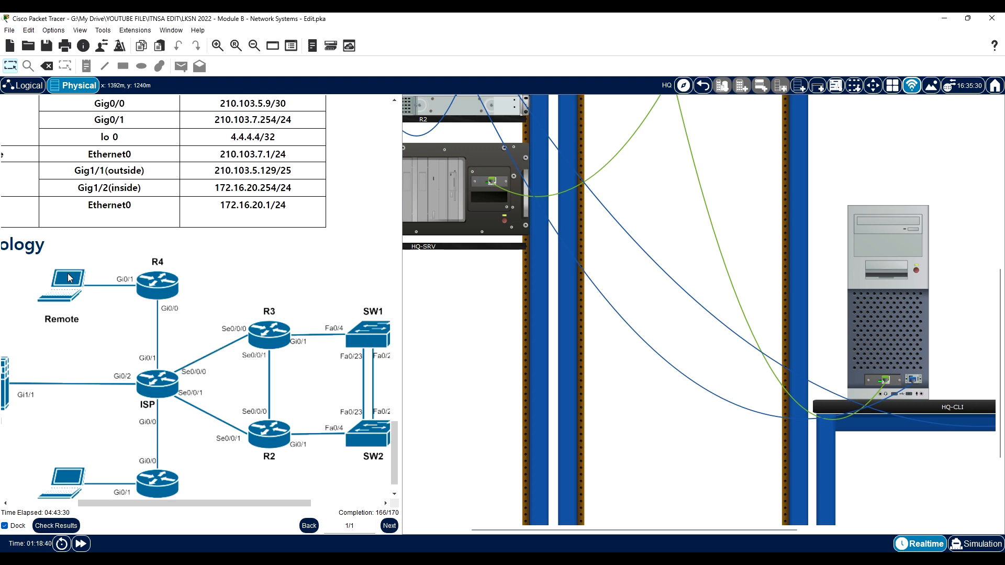
scroll(79, 285, up, 7)
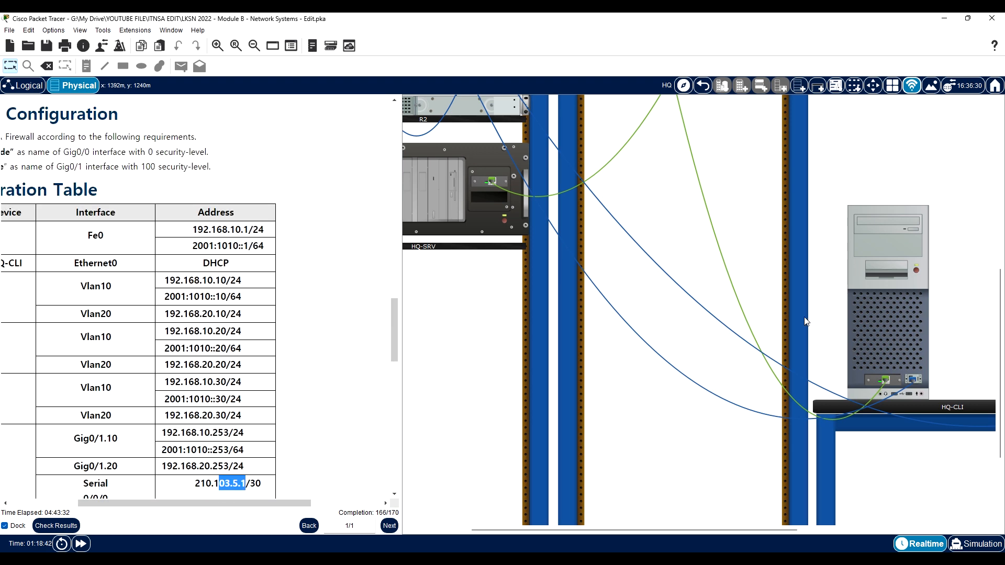
- Open HQ-CLI's Command Prompt, keep its window on top and look up the remote computer's address in the instructions' address table
click(885, 297)
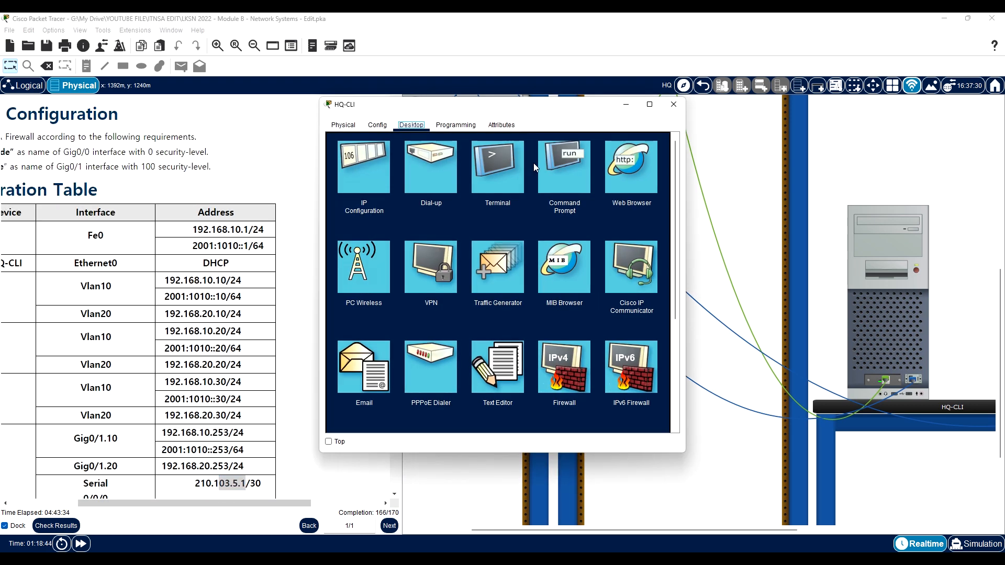
click(581, 159)
click(329, 441)
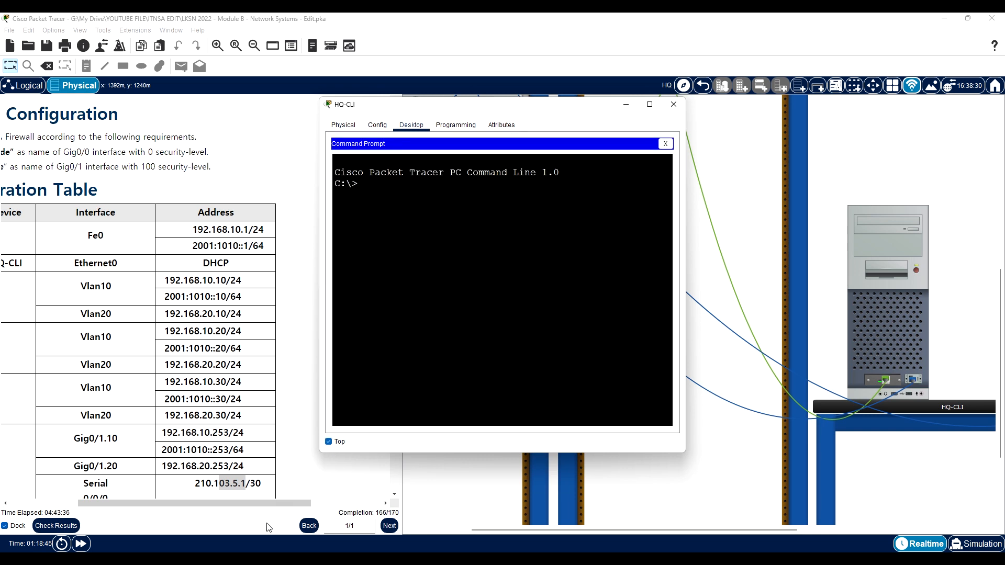
drag(267, 503, 181, 419)
scroll(167, 276, down, 15)
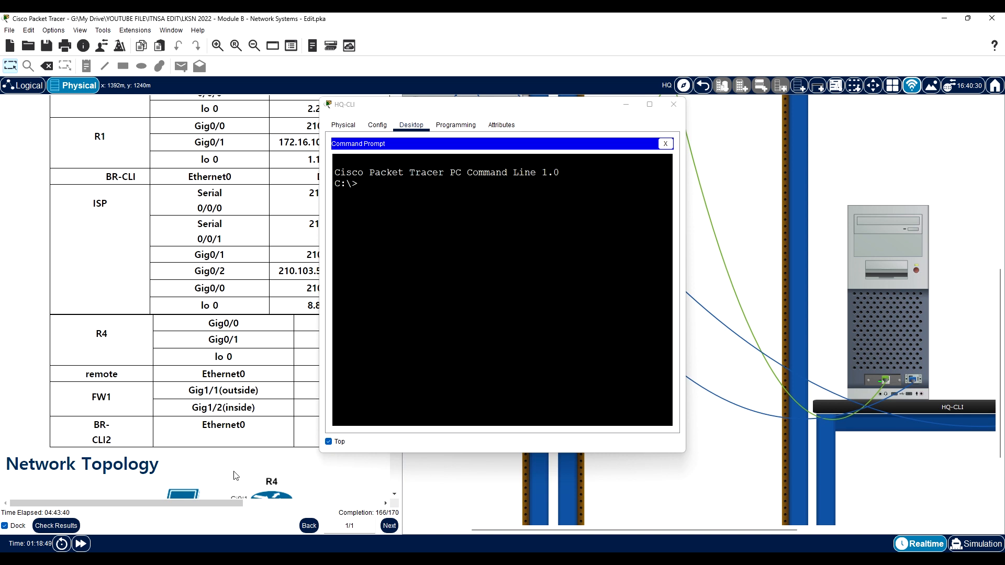
drag(229, 503, 325, 503)
click(412, 309)
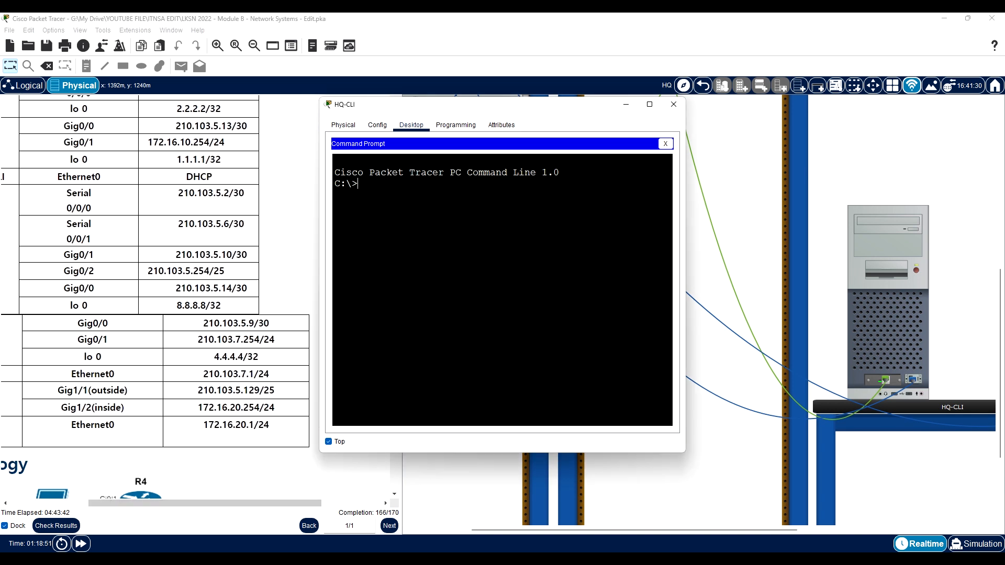
- Ping the remote computer at 210.103.7.1 from HQ-CLI and stop the ping after a few replies
text(ping 210.103.7.1)
key(Return)
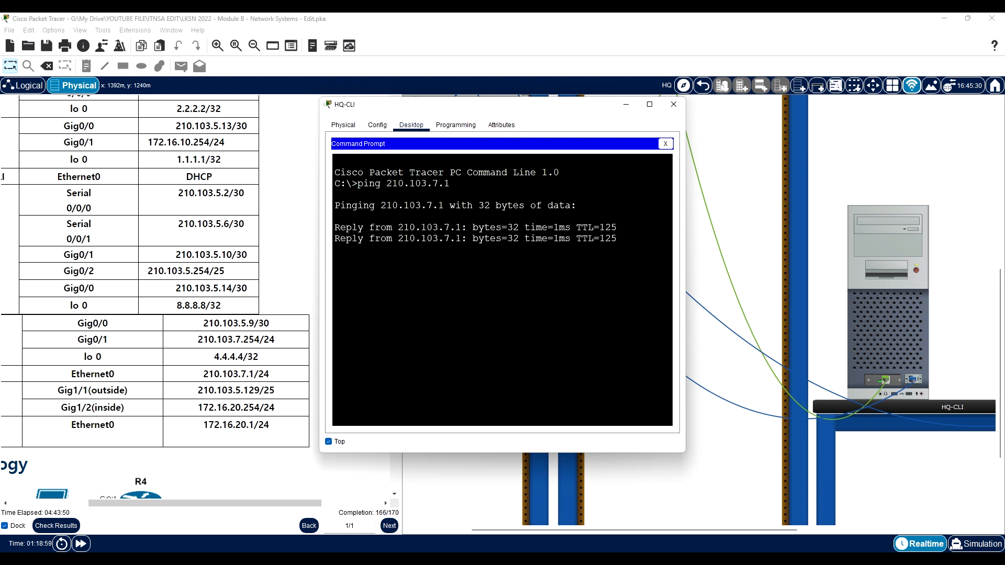
key(ctrl+c)
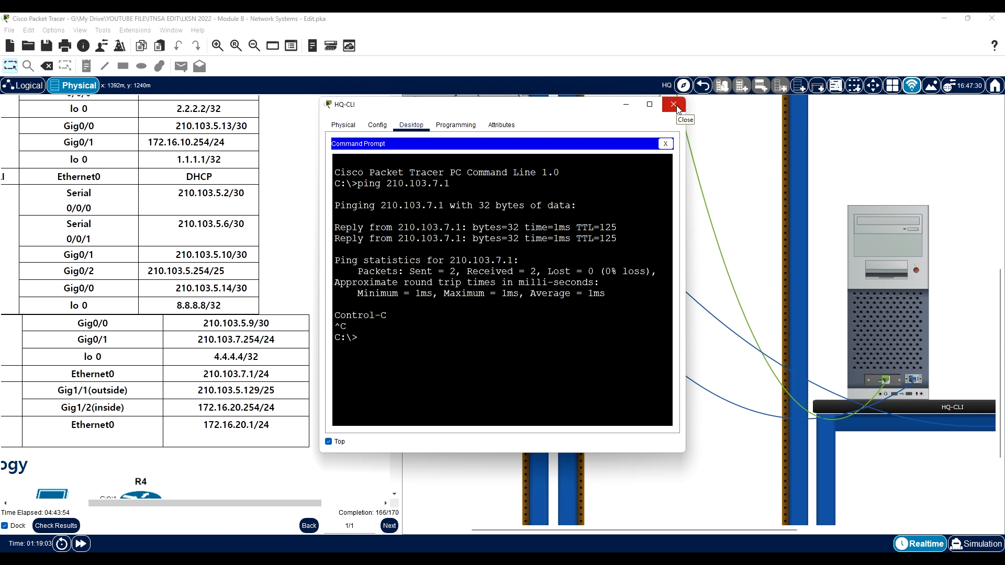
- Run ipconfig on HQ-CLI, highlight its IPv4 address and put the HQ-CLI window out of the way
text(ip)
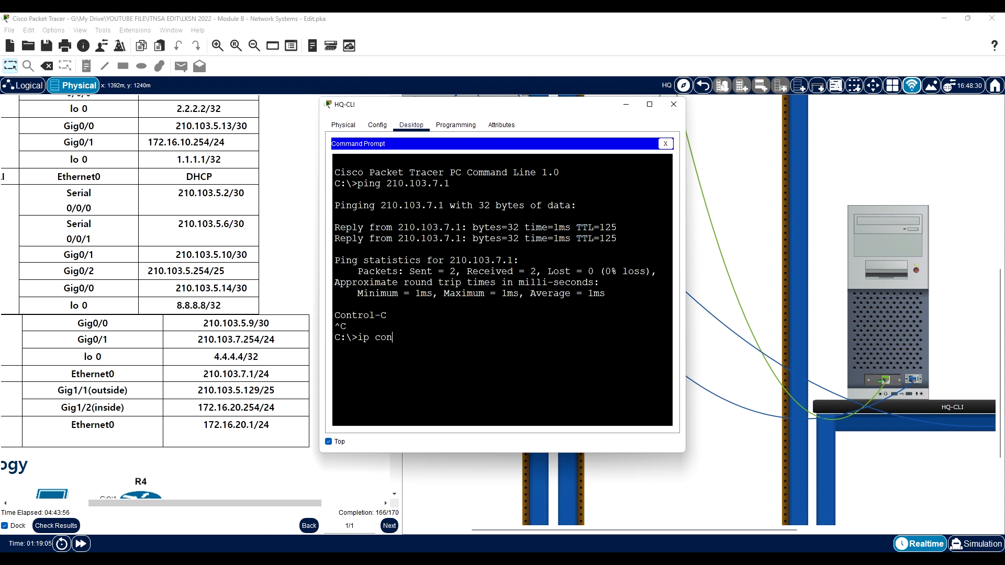
text(config)
key(Return)
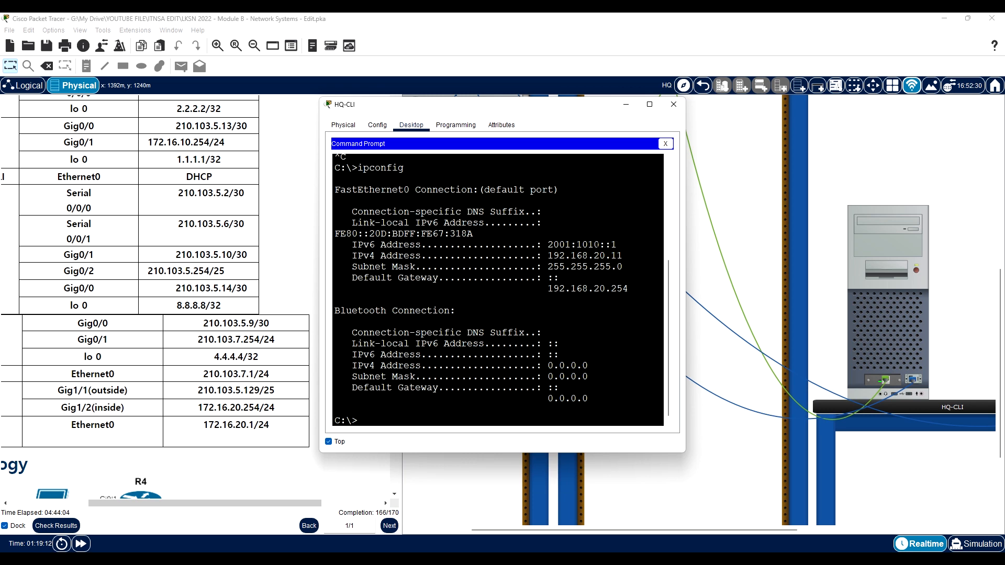
drag(548, 256, 622, 256)
click(674, 105)
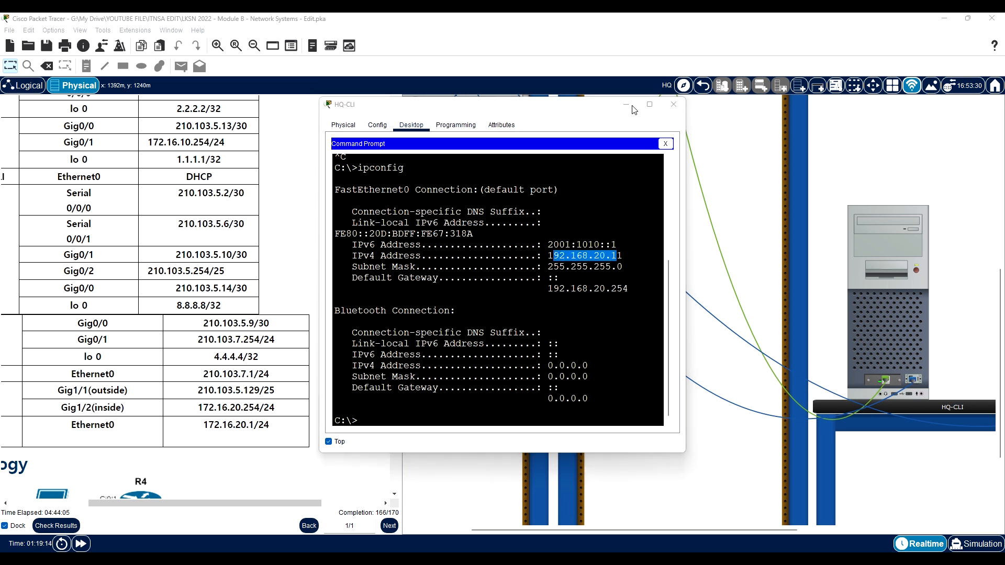
- Go to the ISP site in the physical view and open the Remote laptop's Command Prompt
click(702, 86)
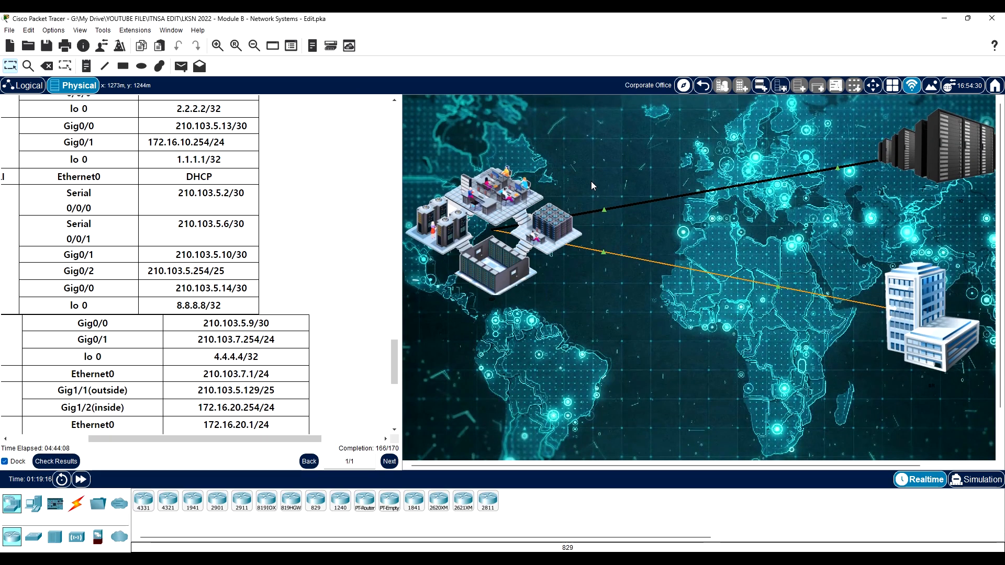
click(516, 223)
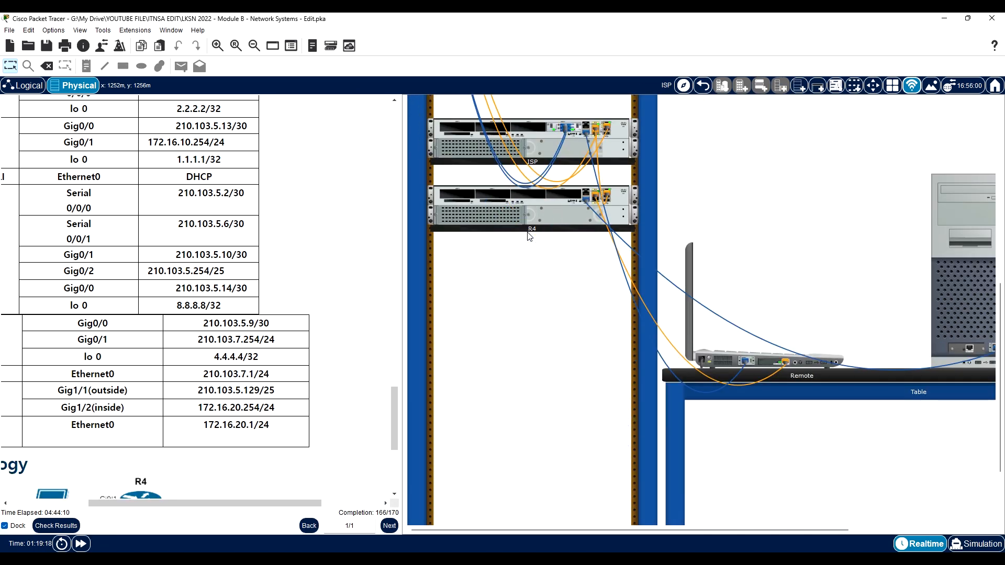
click(730, 360)
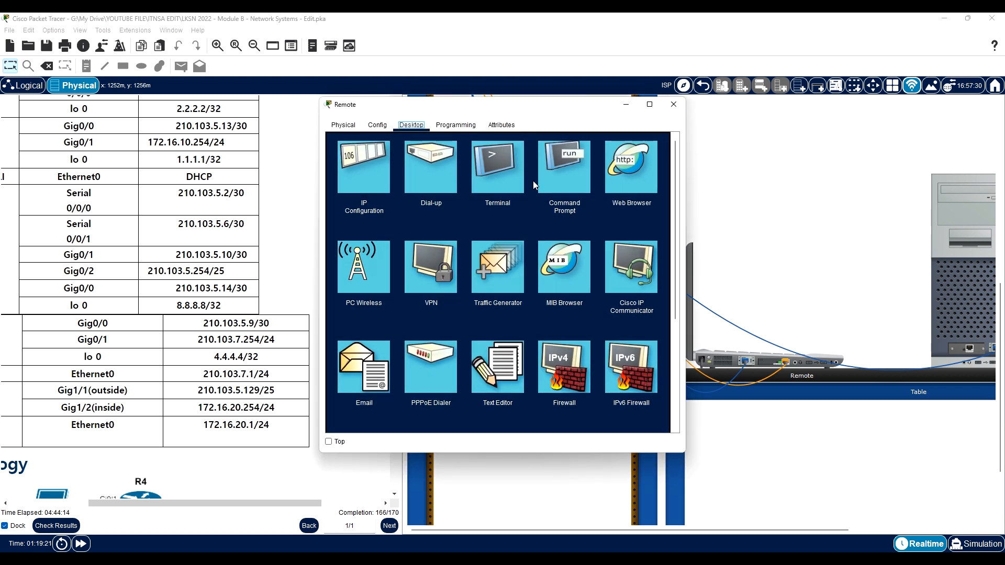
click(549, 175)
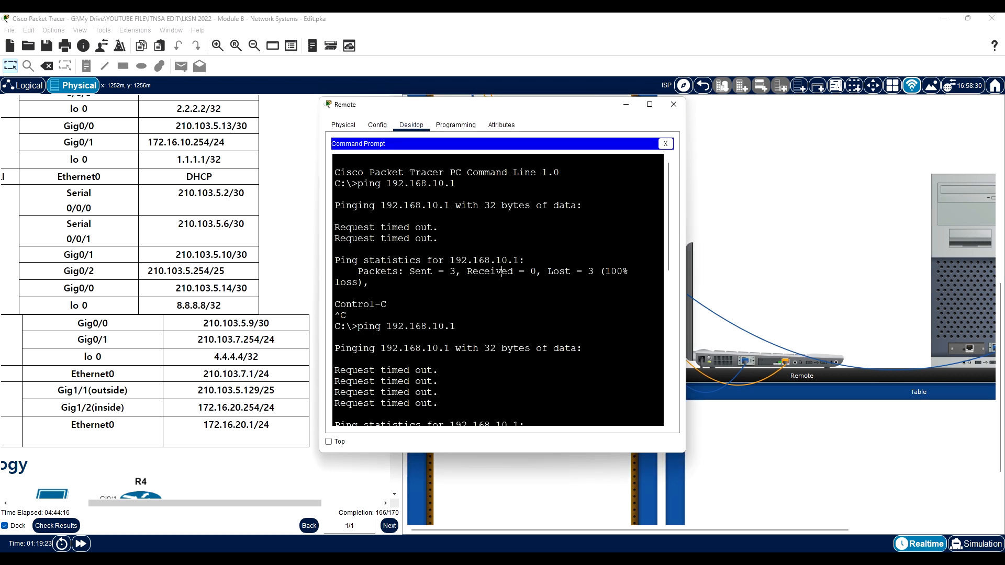
- Ping HQ-CLI at 192.168.20.11 from the Remote laptop, then repeat the same ping
key(Return)
text(ping 1)
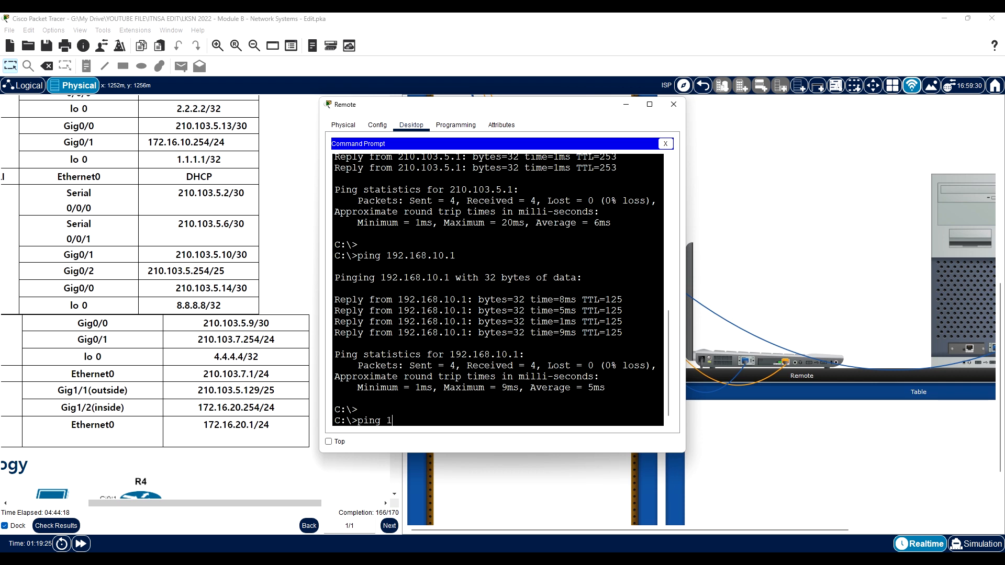
text(92.168.20.11)
key(Return)
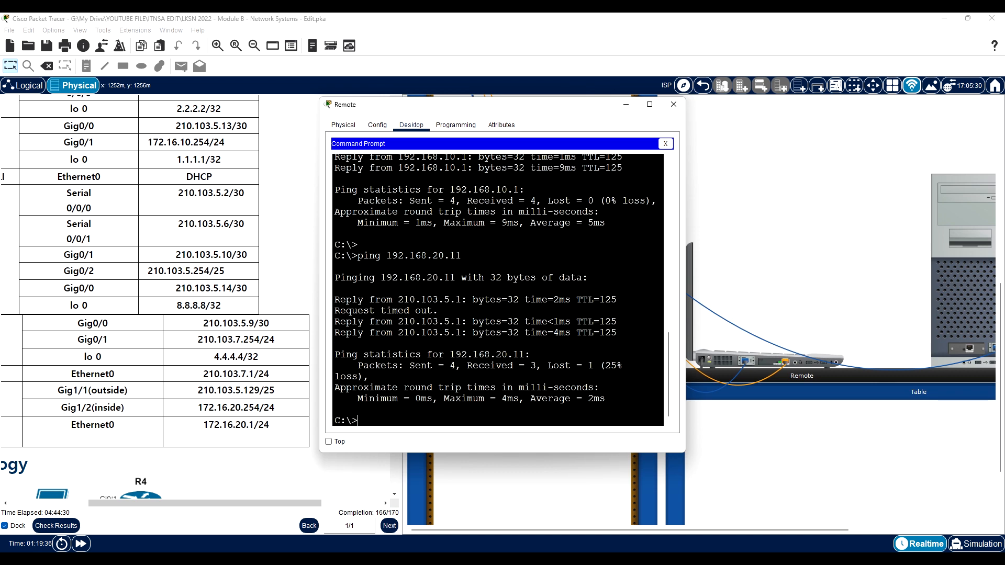
key(Up)
key(Return)
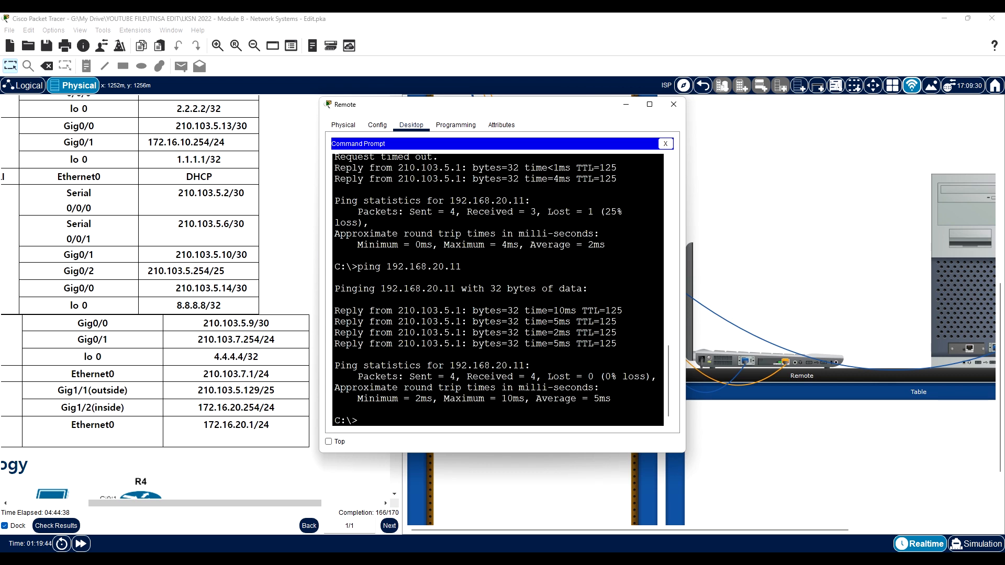
- Compare the reply source addresses in the Remote and HQ-CLI ping outputs side by side, and close both windows
drag(393, 310, 462, 311)
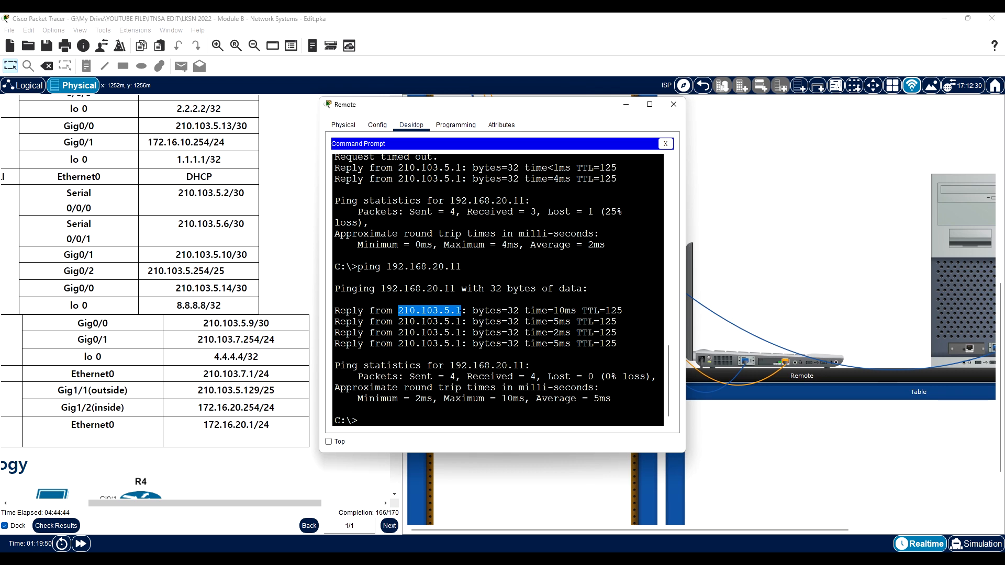
mouse_move(125, 559)
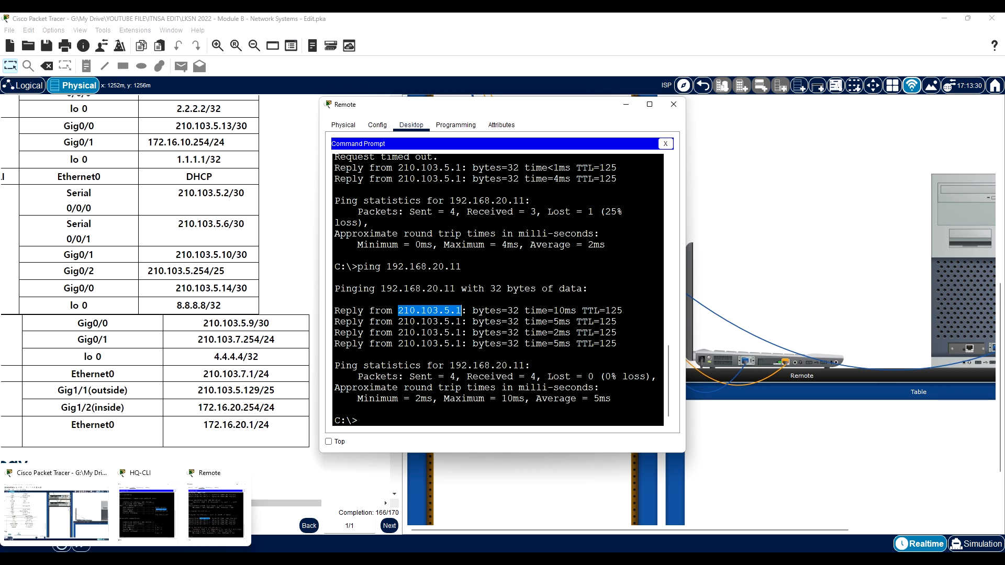
click(147, 513)
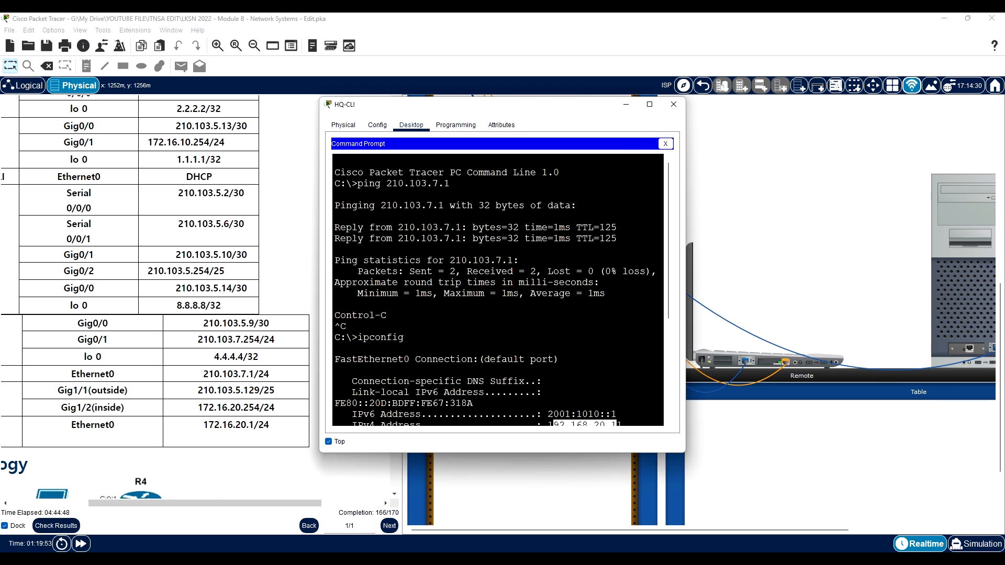
scroll(498, 288, up, 5)
drag(439, 105, 684, 133)
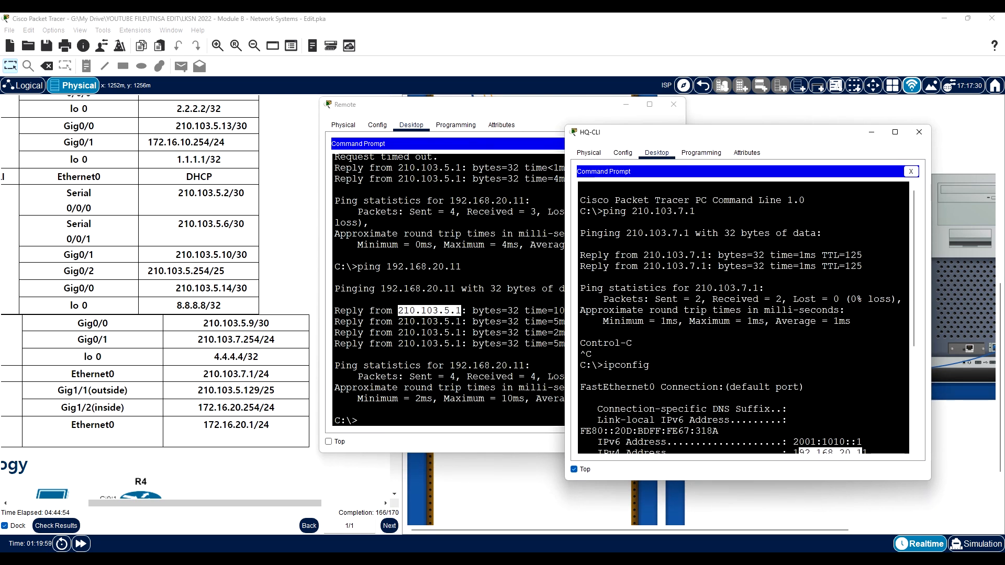
drag(703, 255, 645, 255)
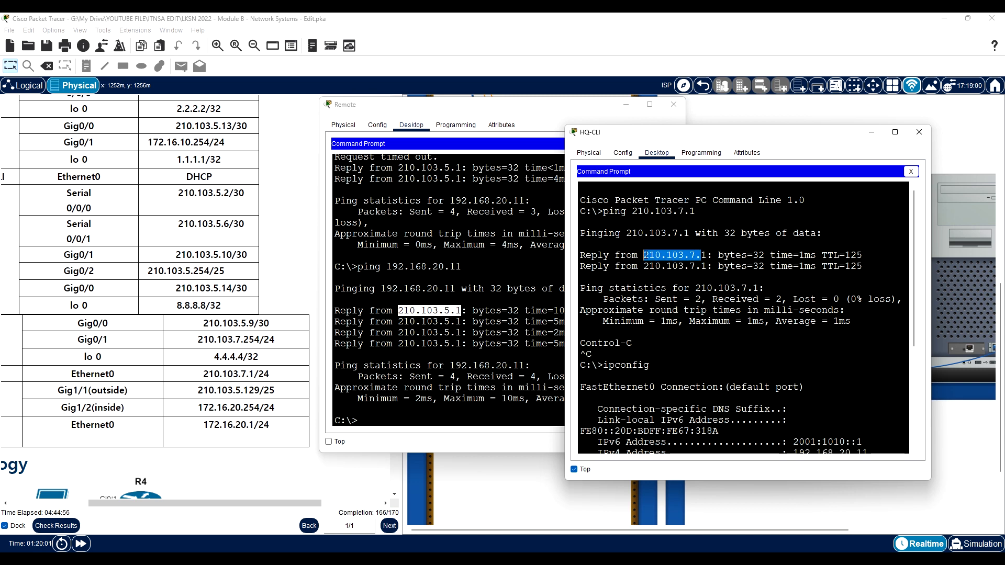
click(417, 311)
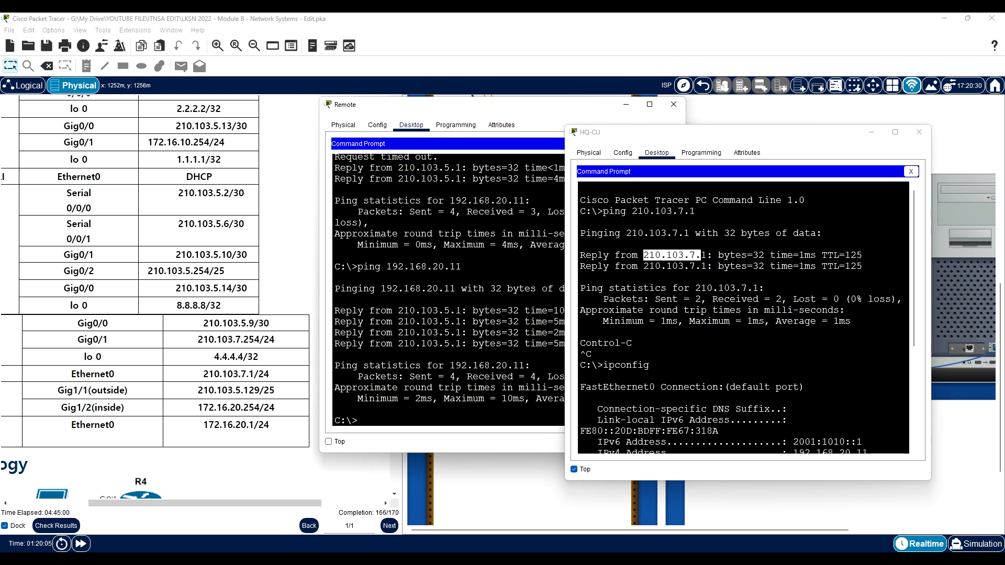
click(920, 132)
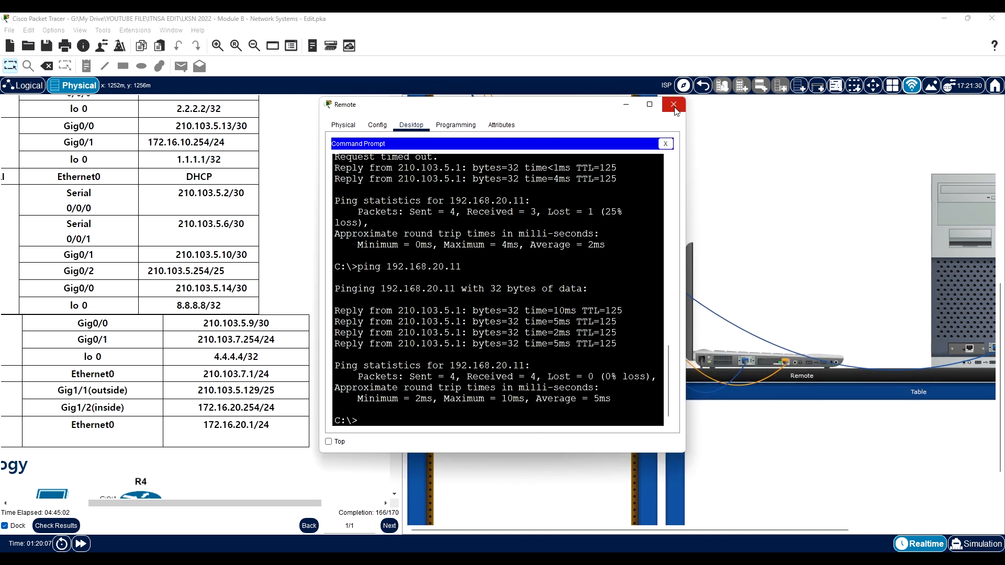
click(674, 104)
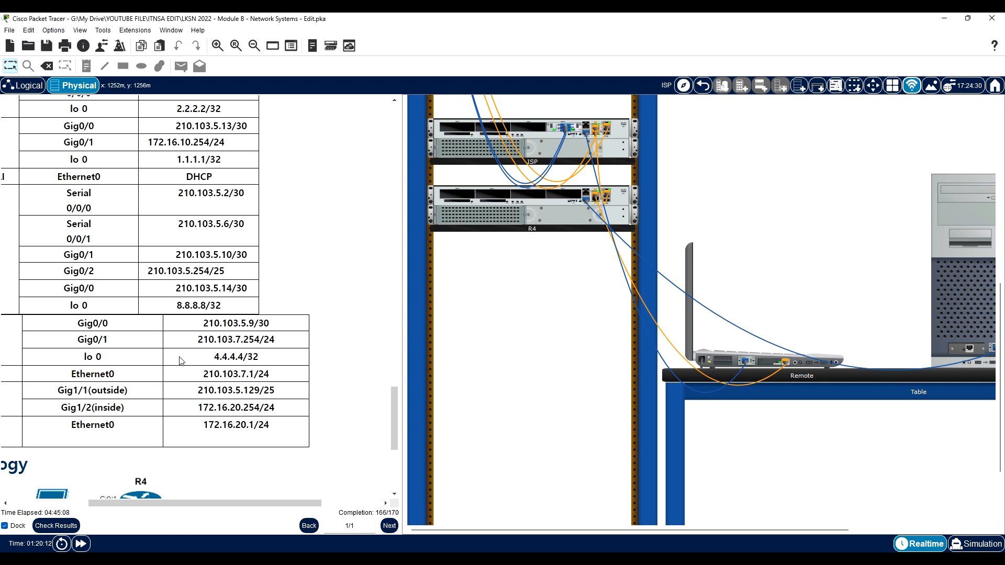
- Review the Service Configuration and Security Configuration tasks in the instructions, including PAT, SSH version 2 on ISP and the ASA firewall
scroll(180, 362, up, 15)
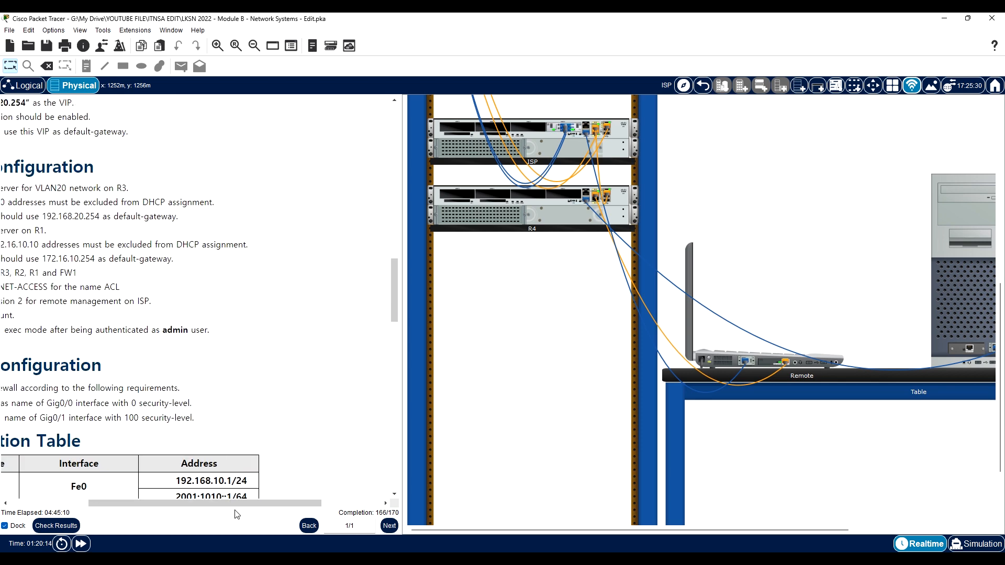
drag(236, 503, 157, 503)
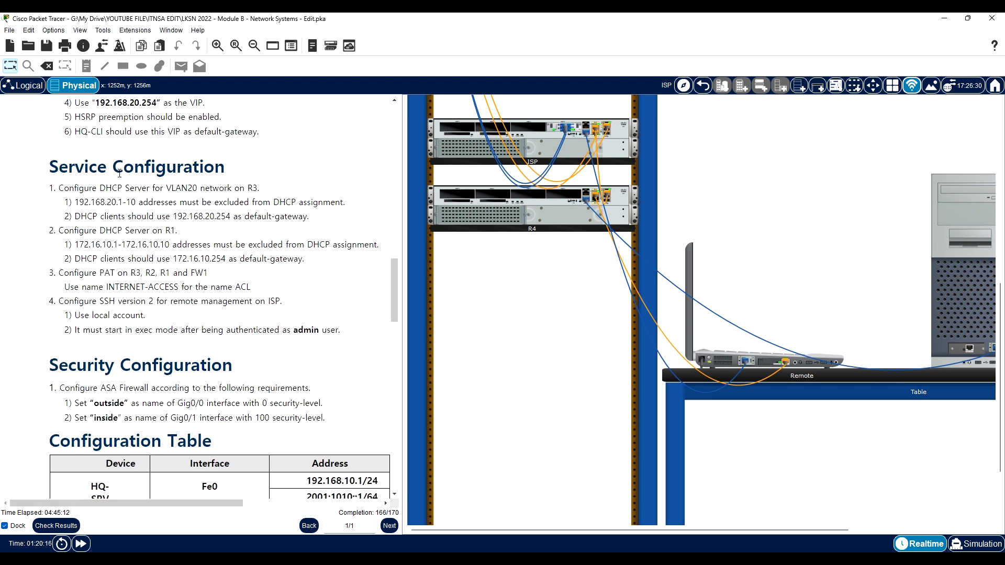
drag(190, 287, 87, 270)
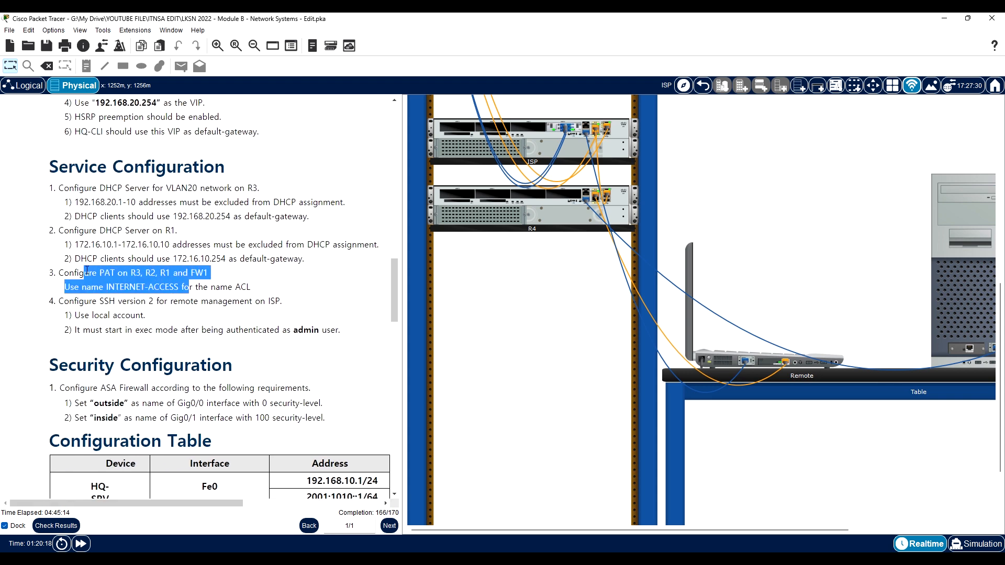
drag(76, 166, 155, 188)
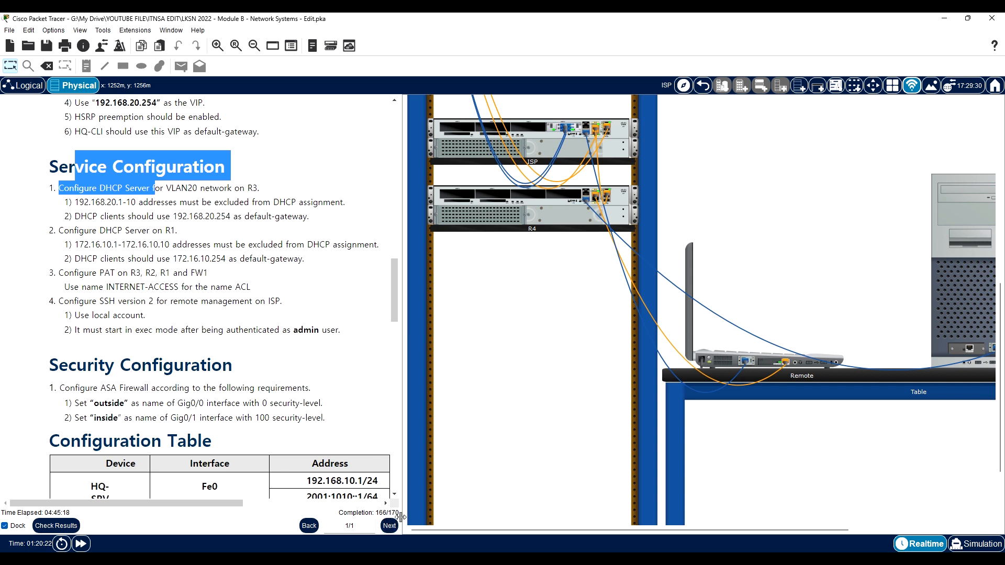
drag(123, 300, 182, 320)
drag(128, 389, 211, 406)
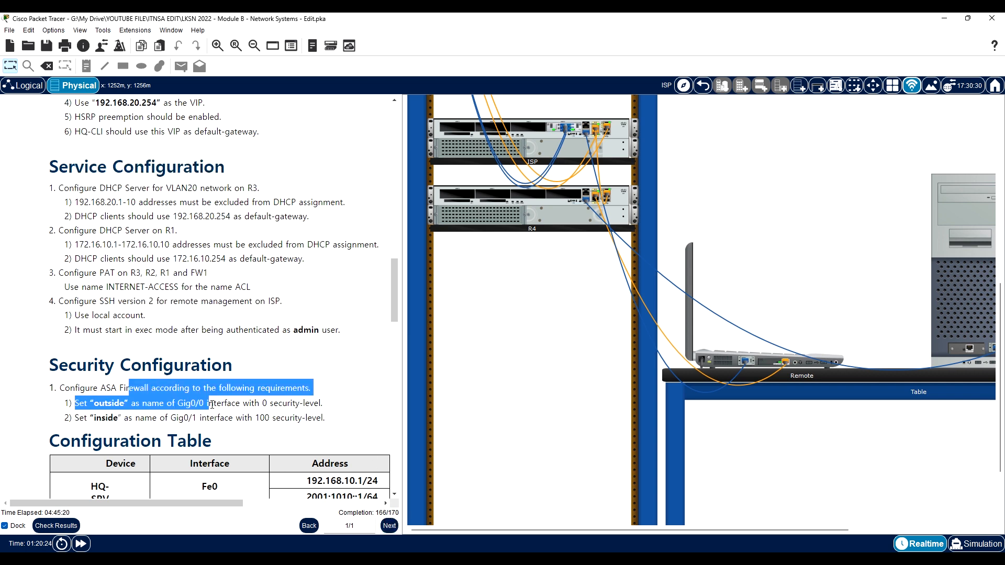
click(137, 308)
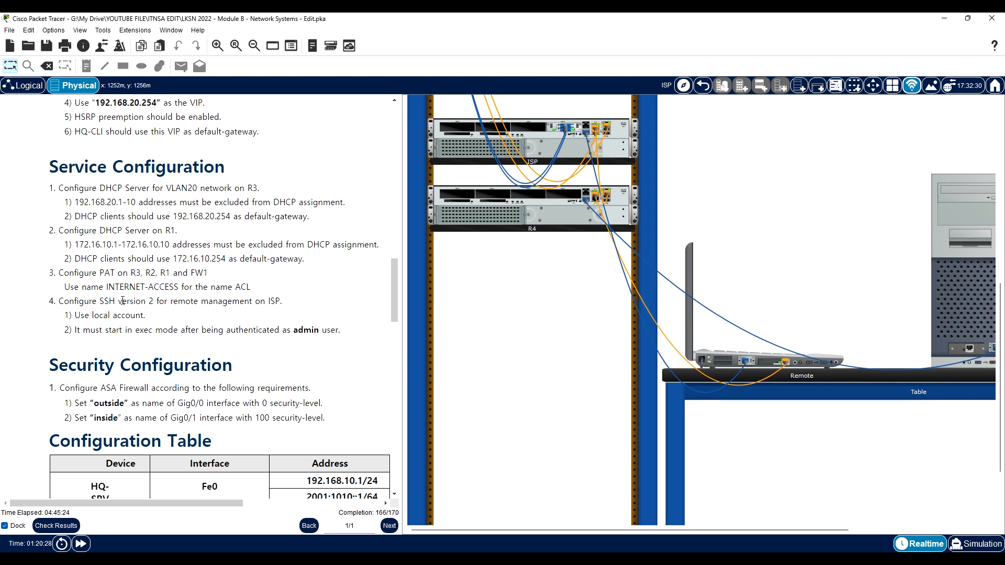
drag(80, 299, 132, 301)
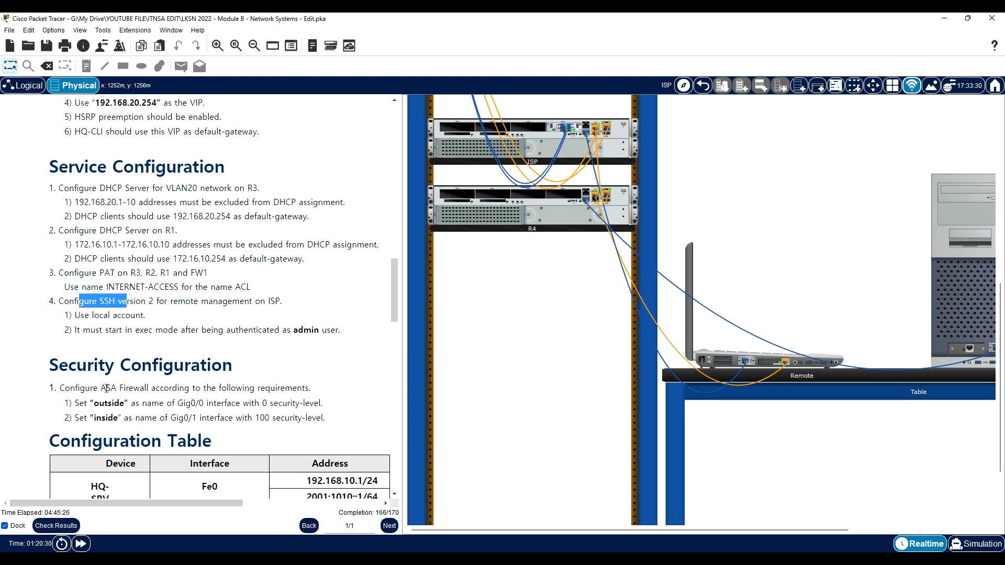